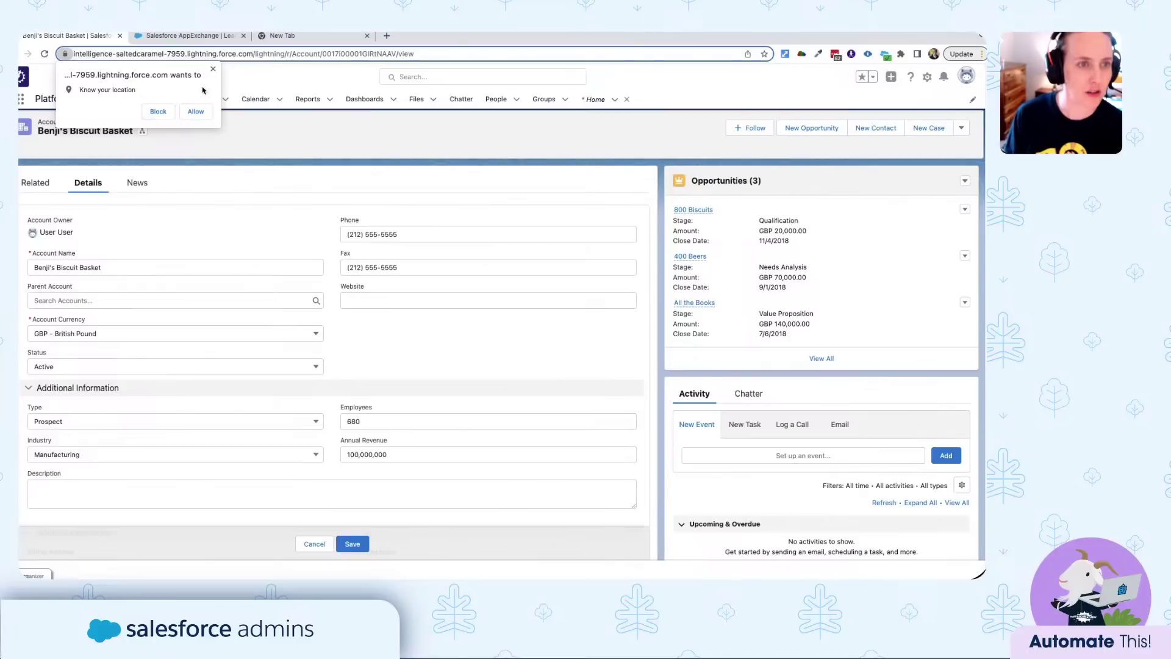
# Look through the Status and Type options of the Benji's Biscuit Basket account, leaving the edit without saving.
pyautogui.click(213, 69)
pyautogui.click(99, 365)
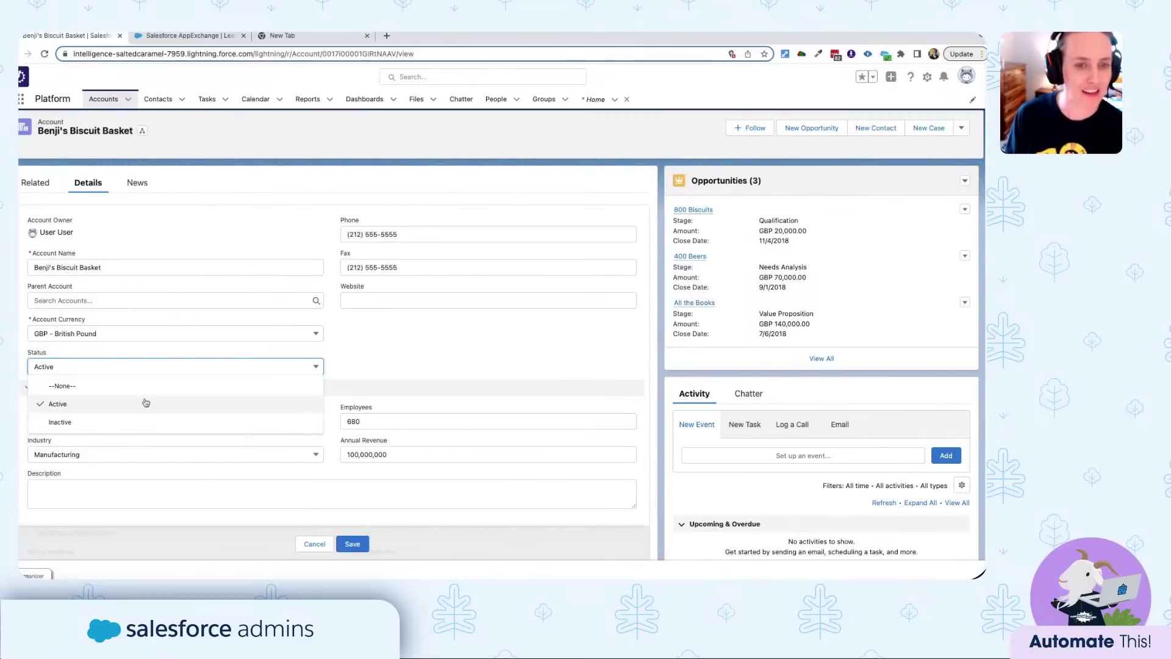
pyautogui.click(580, 351)
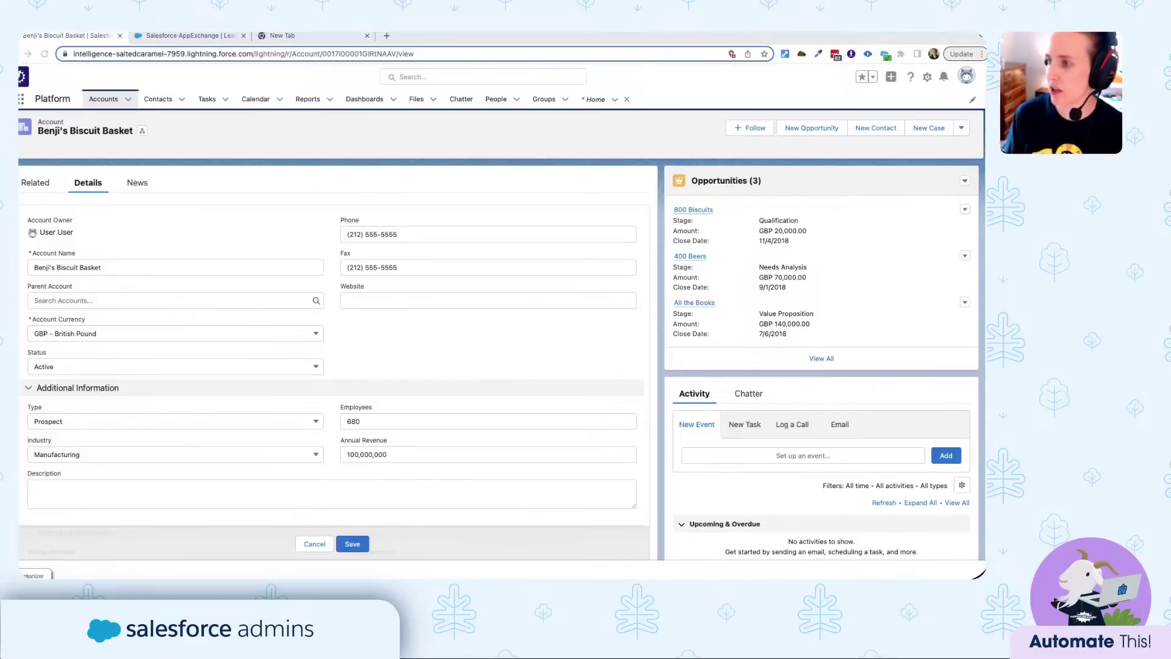
pyautogui.moveTo(985, 87)
pyautogui.mouseDown()
pyautogui.moveTo(372, 61)
pyautogui.moveTo(984, 105)
pyautogui.mouseUp()
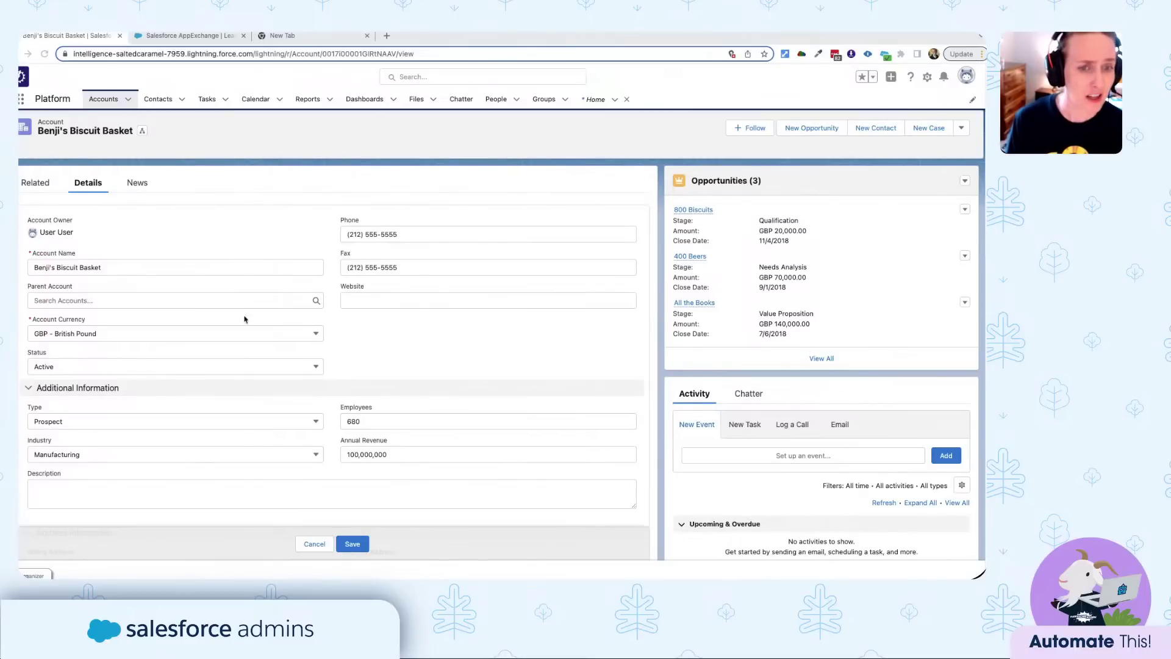
pyautogui.click(314, 422)
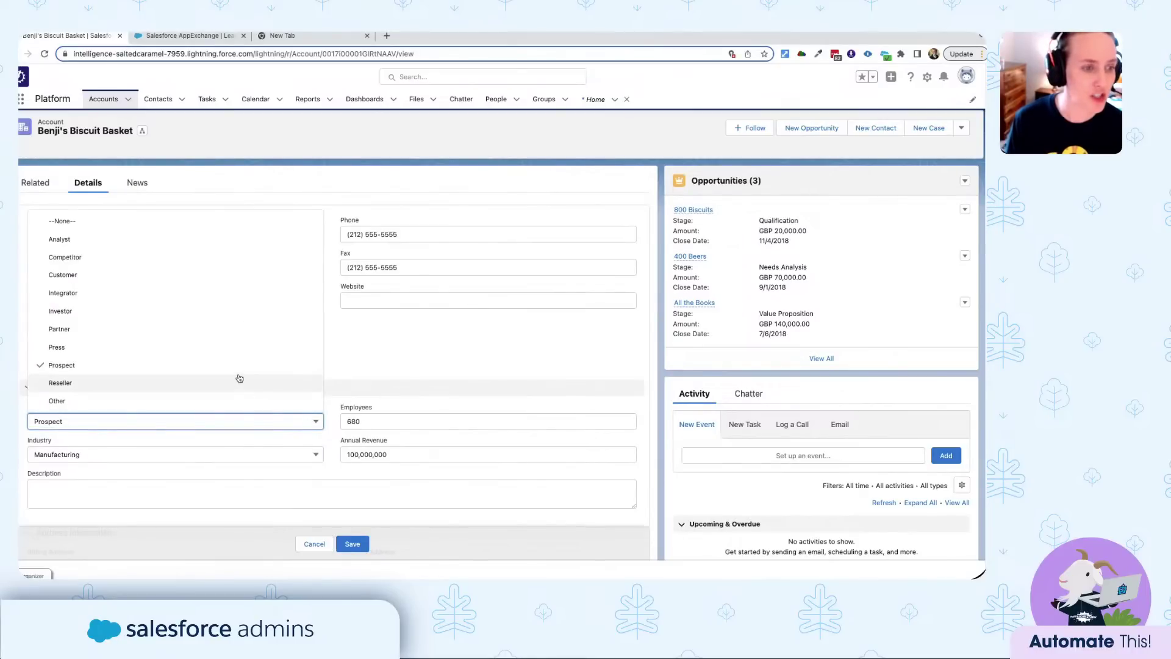
pyautogui.click(413, 362)
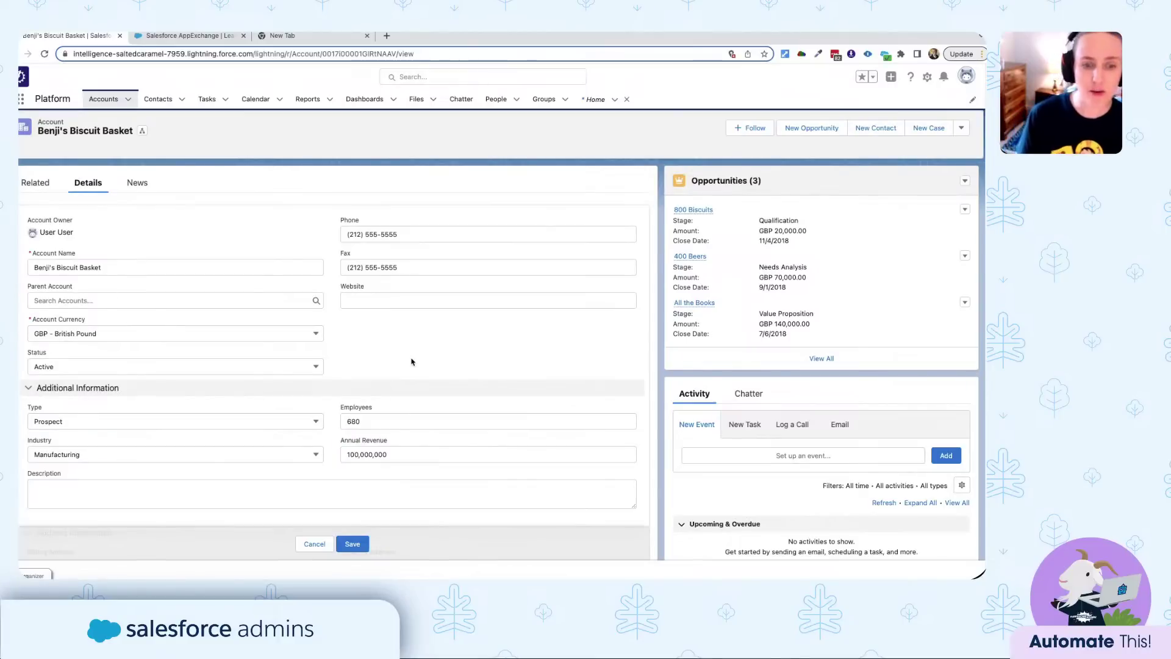
pyautogui.click(314, 544)
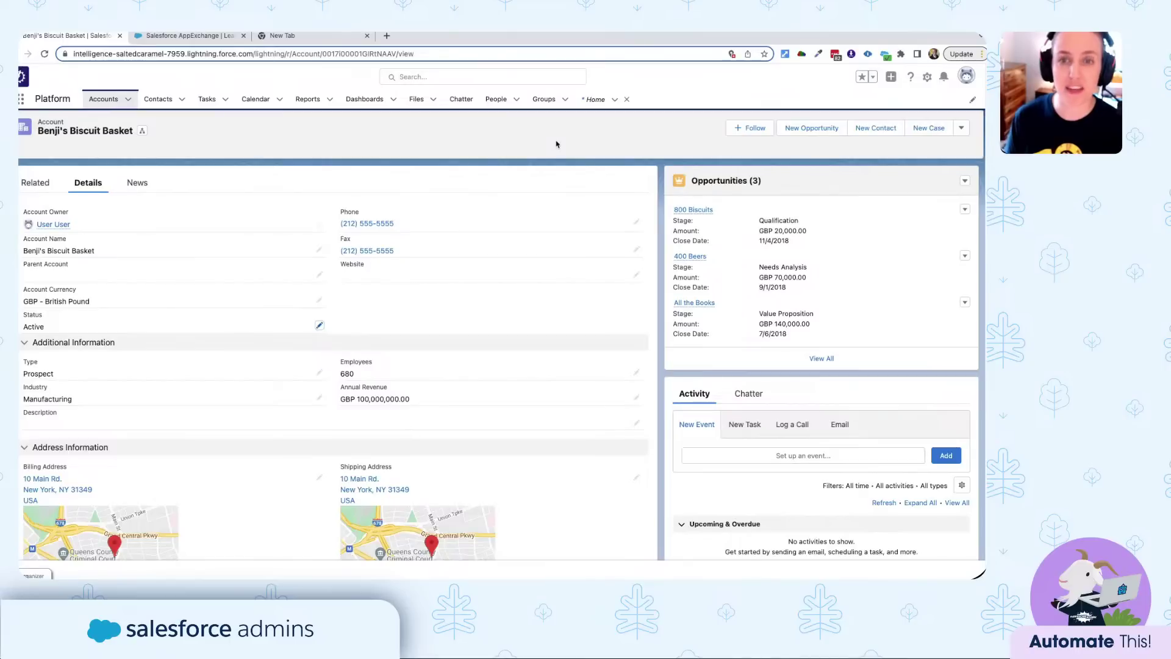
# Open Setup for the current app and find the Flows page by searching for "flow".
pyautogui.click(928, 78)
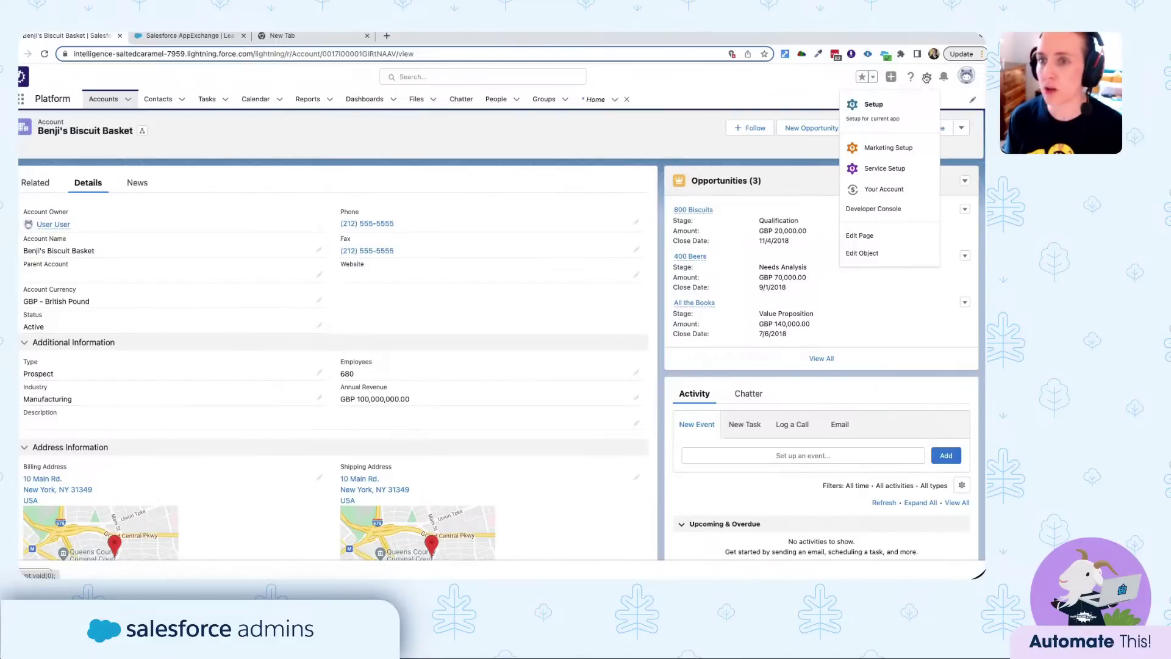
pyautogui.click(868, 107)
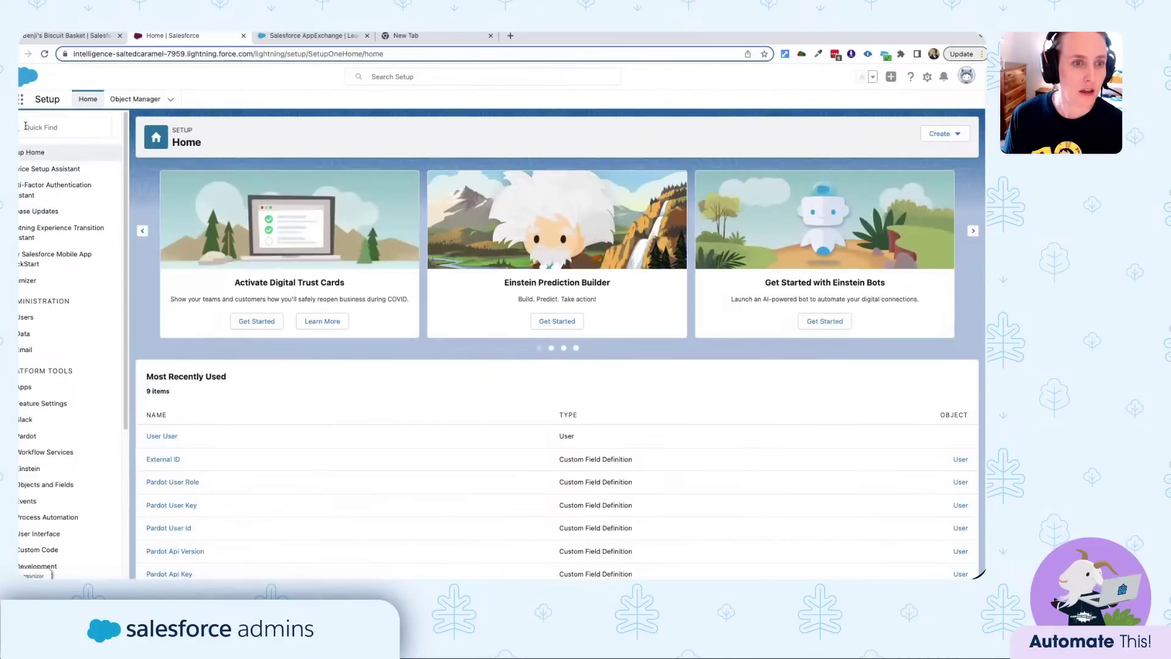
pyautogui.click(29, 130)
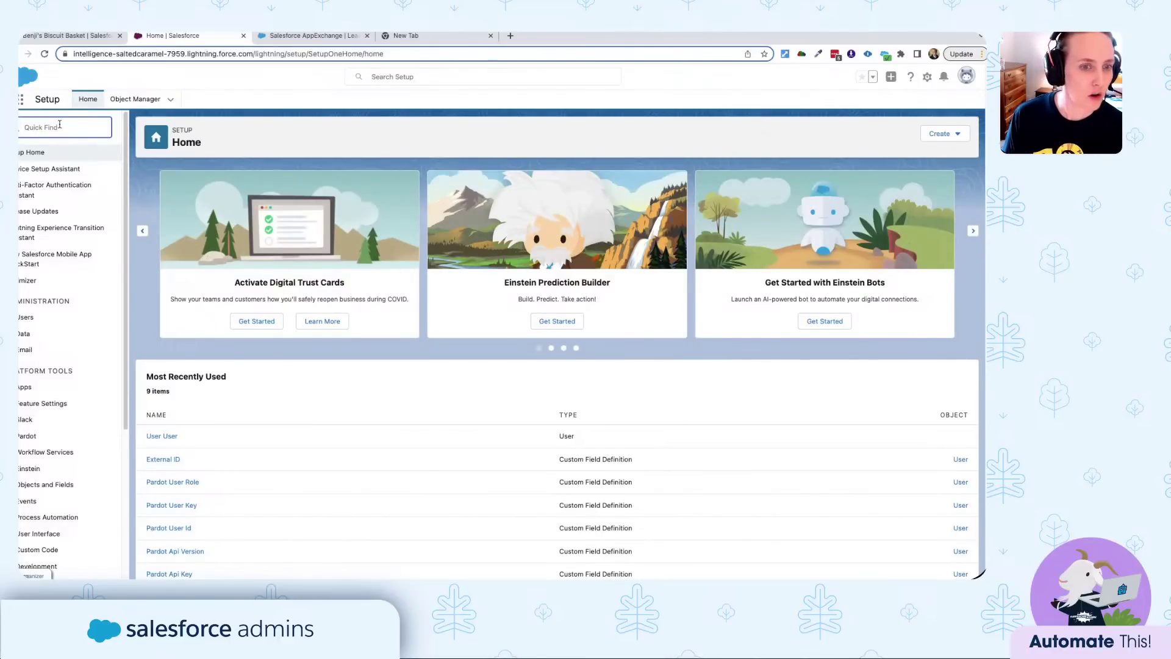
pyautogui.write('flow')
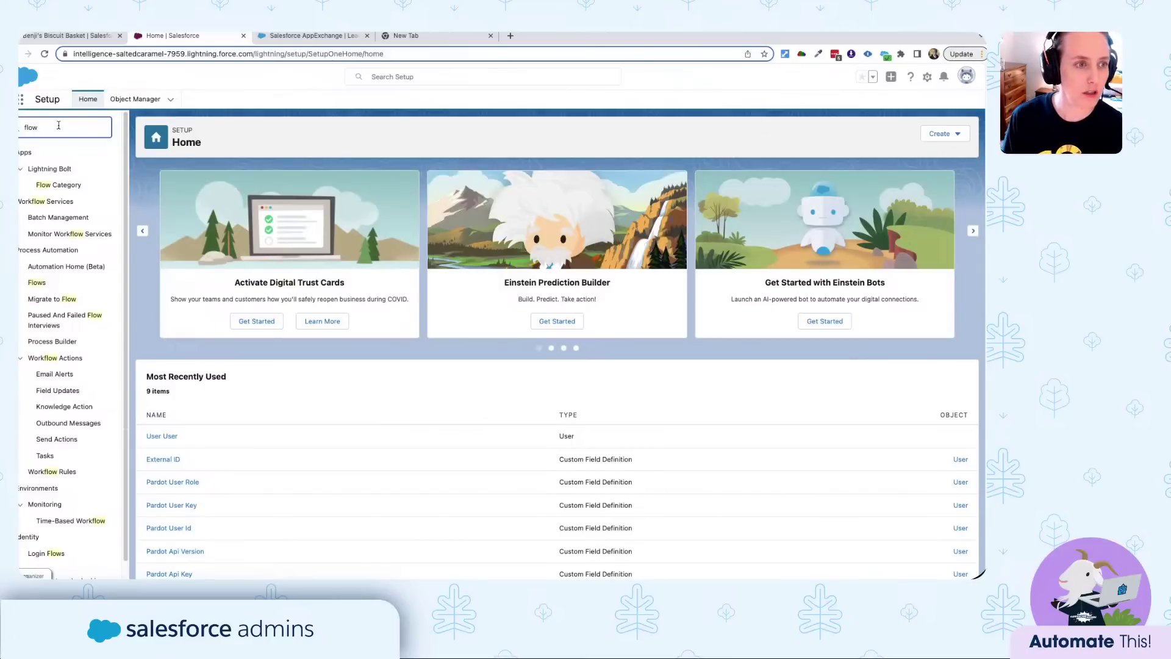
pyautogui.click(35, 283)
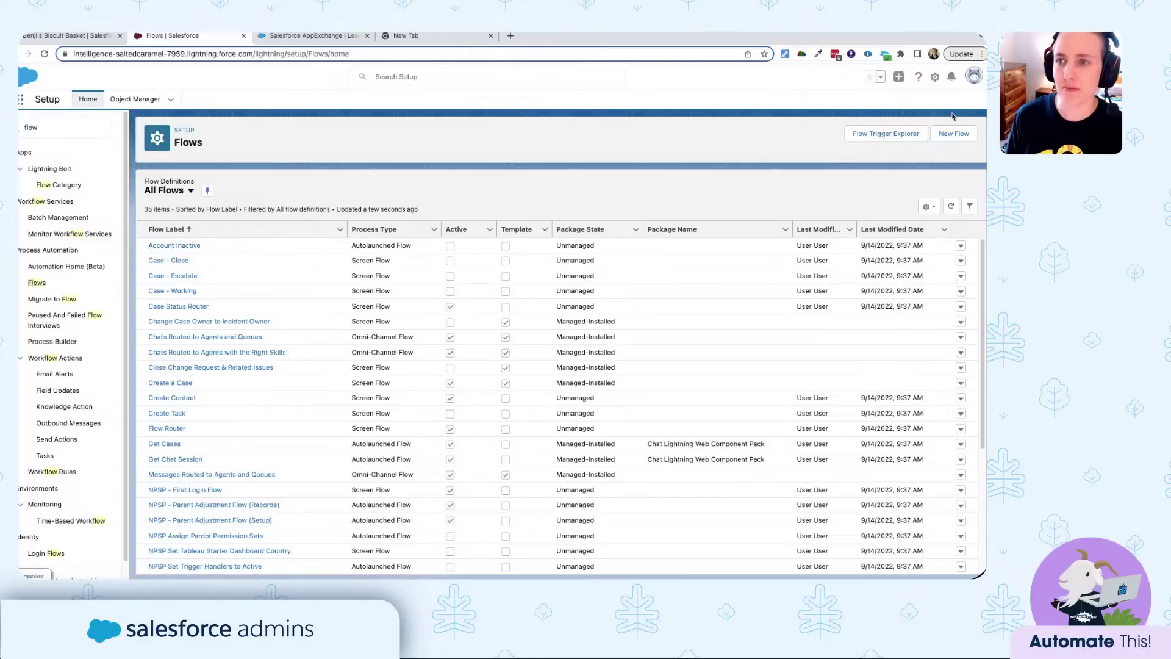
# Create a new Record-Triggered Flow.
pyautogui.click(954, 133)
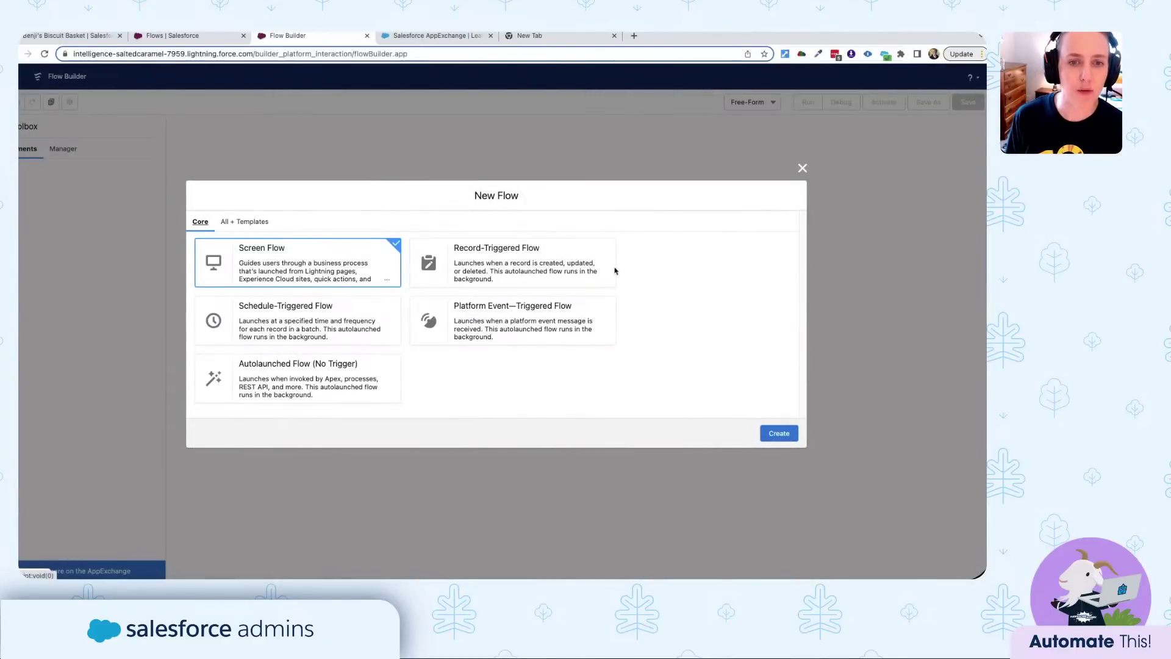
pyautogui.click(528, 267)
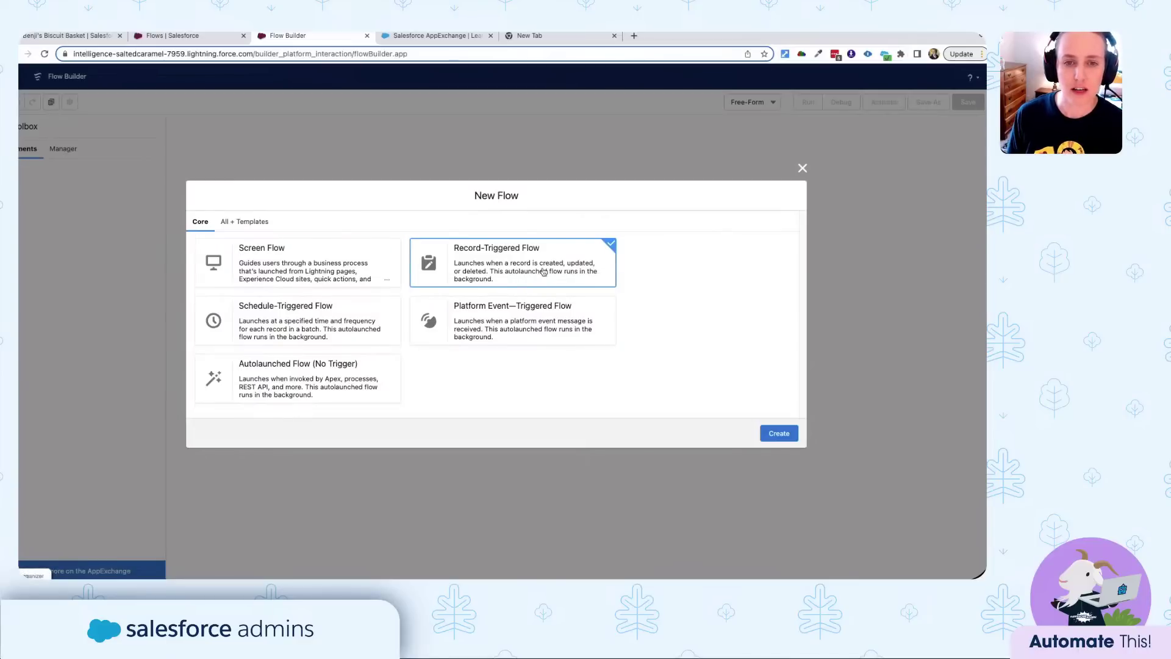
pyautogui.click(781, 437)
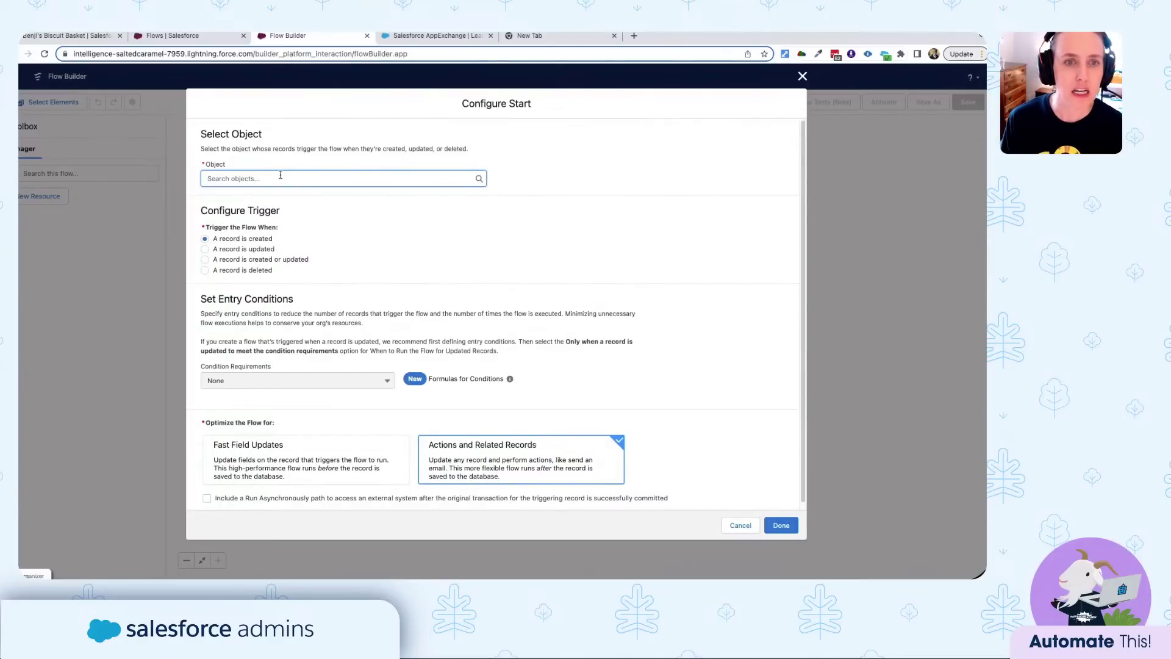
# Set the flow's object to Account and trigger it when a record is updated.
pyautogui.write('Account')
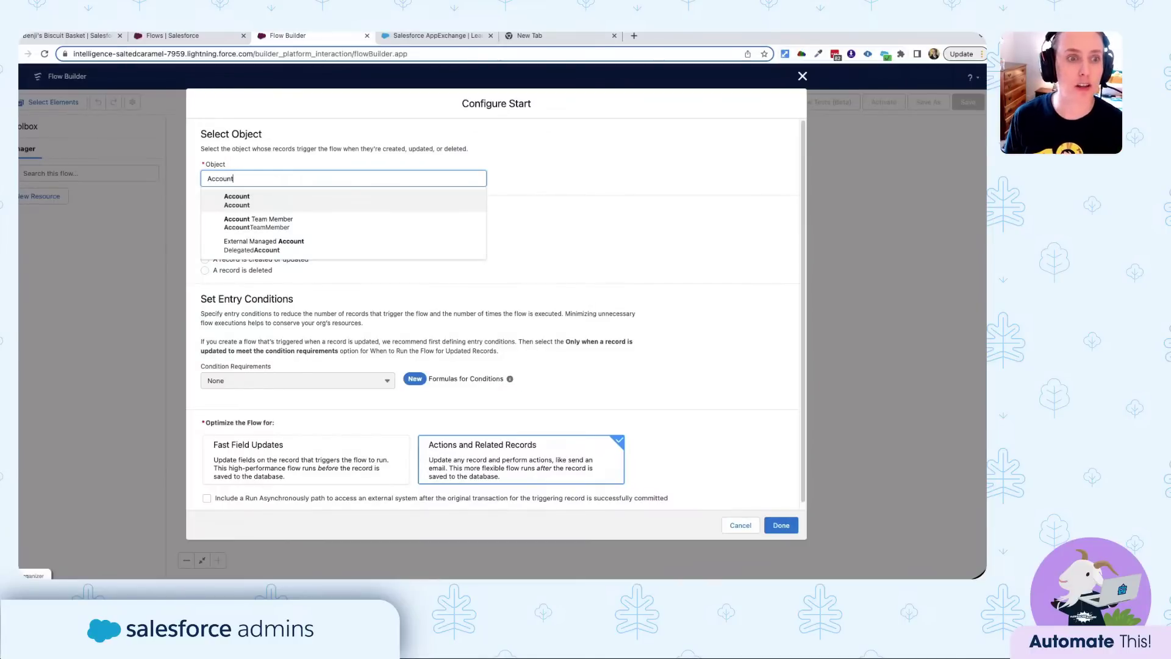
pyautogui.click(225, 203)
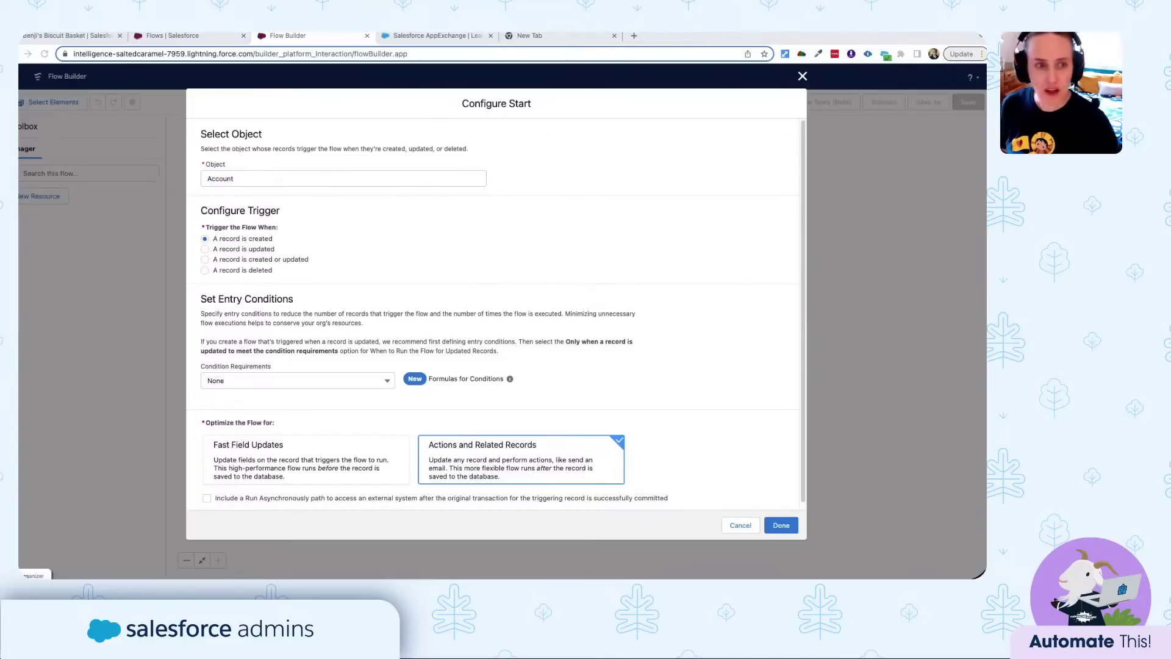
pyautogui.click(206, 251)
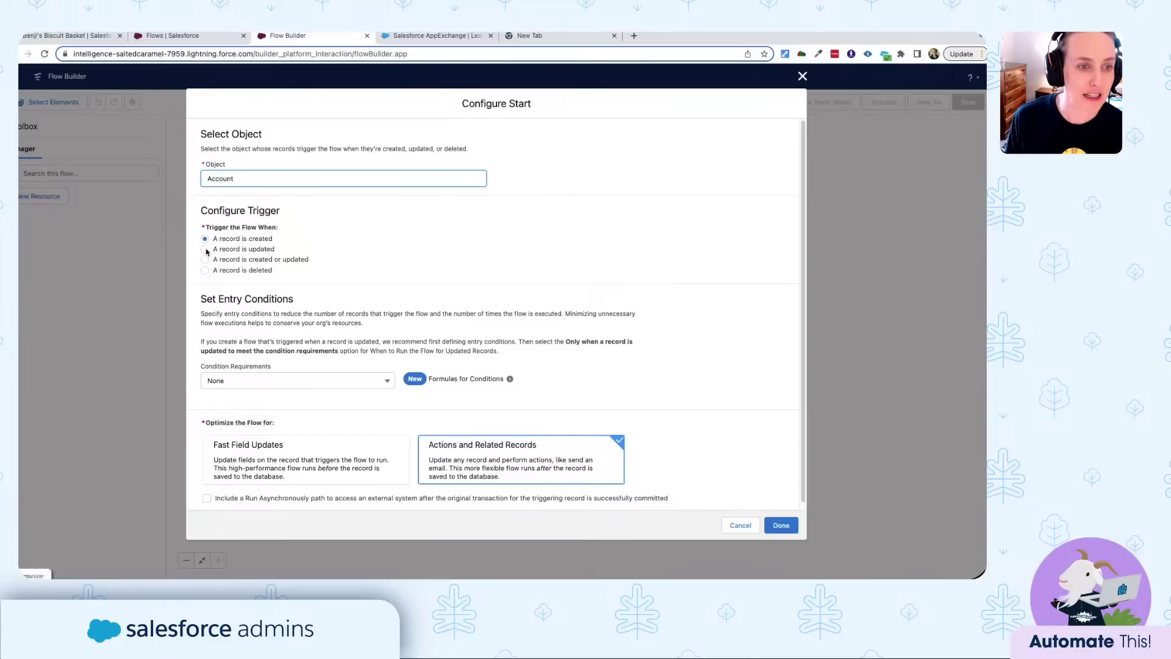
pyautogui.click(206, 250)
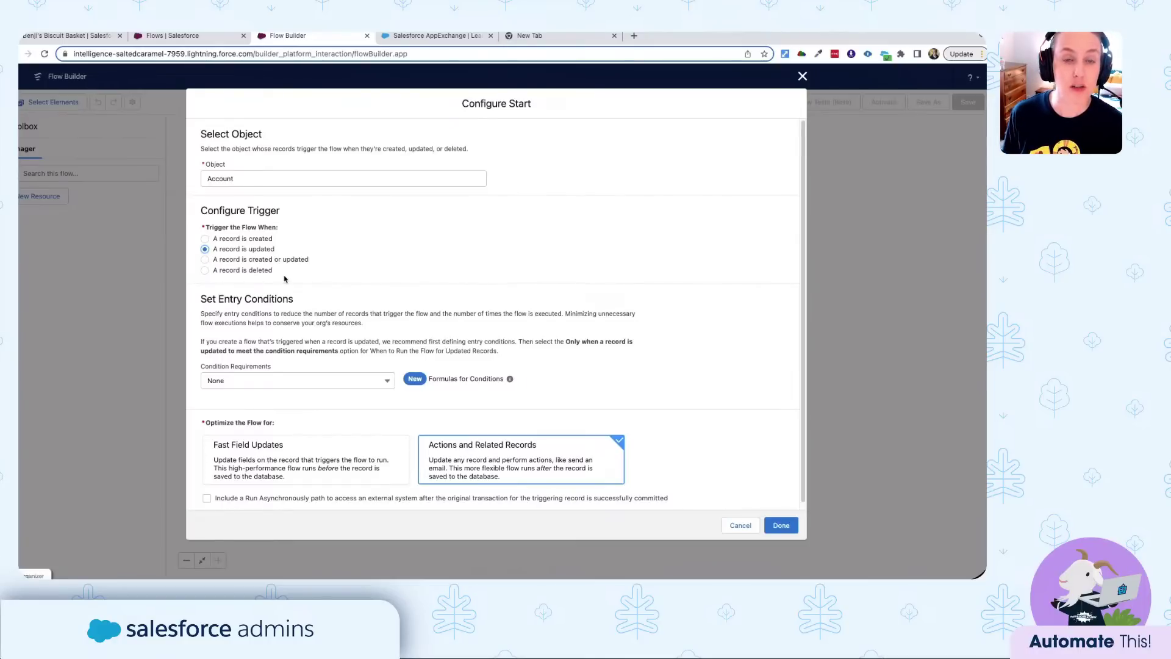
# Set the entry condition requirements to All Conditions Are Met (AND).
pyautogui.scroll(-1, 324, 288)
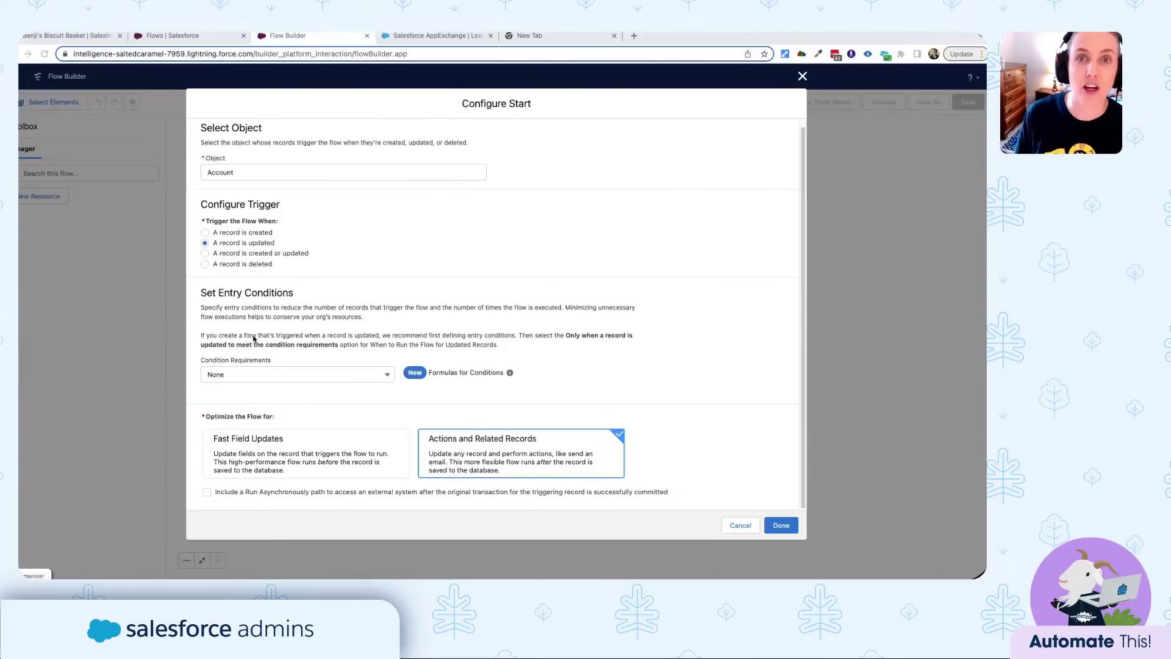
pyautogui.click(251, 374)
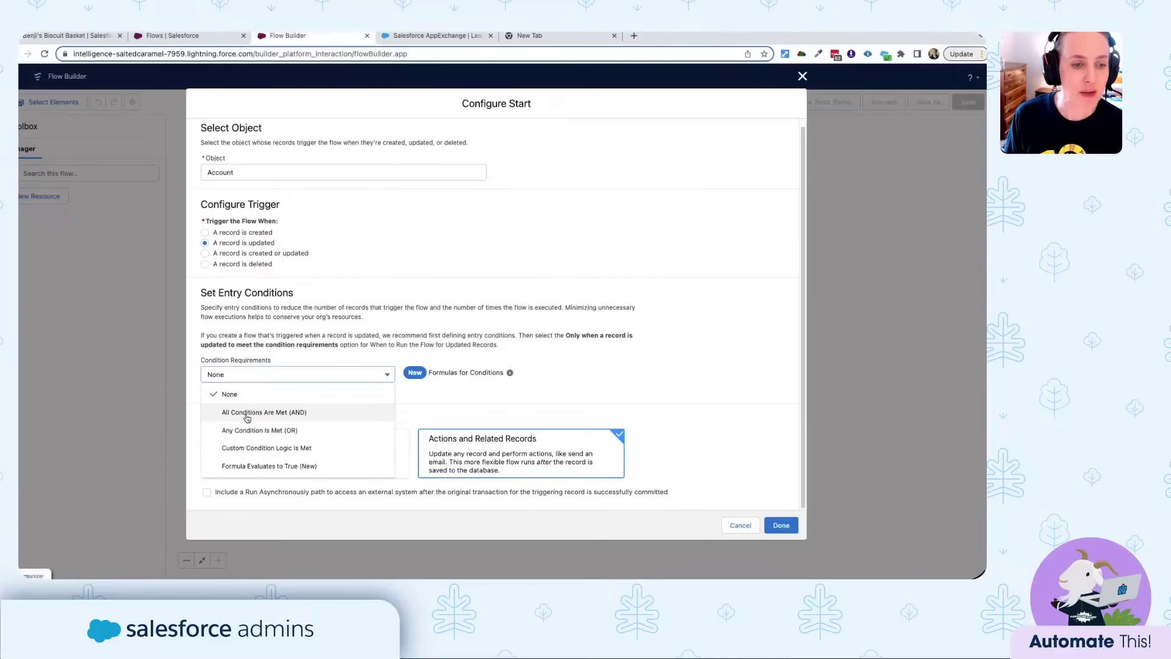
pyautogui.click(247, 412)
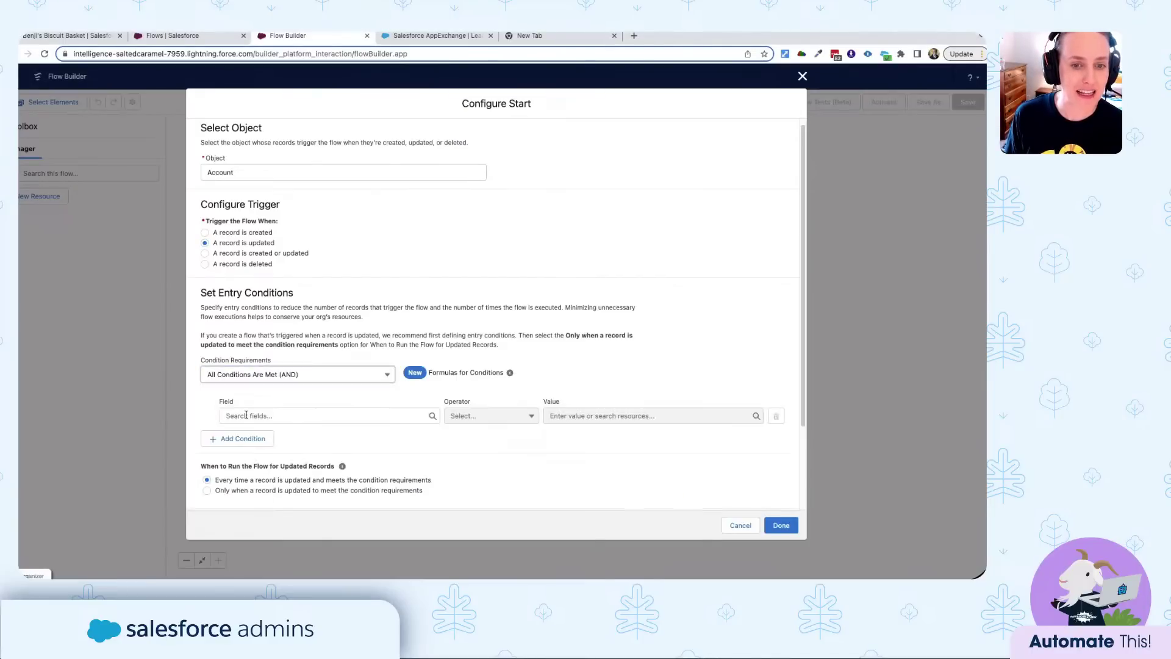
pyautogui.press('Down')
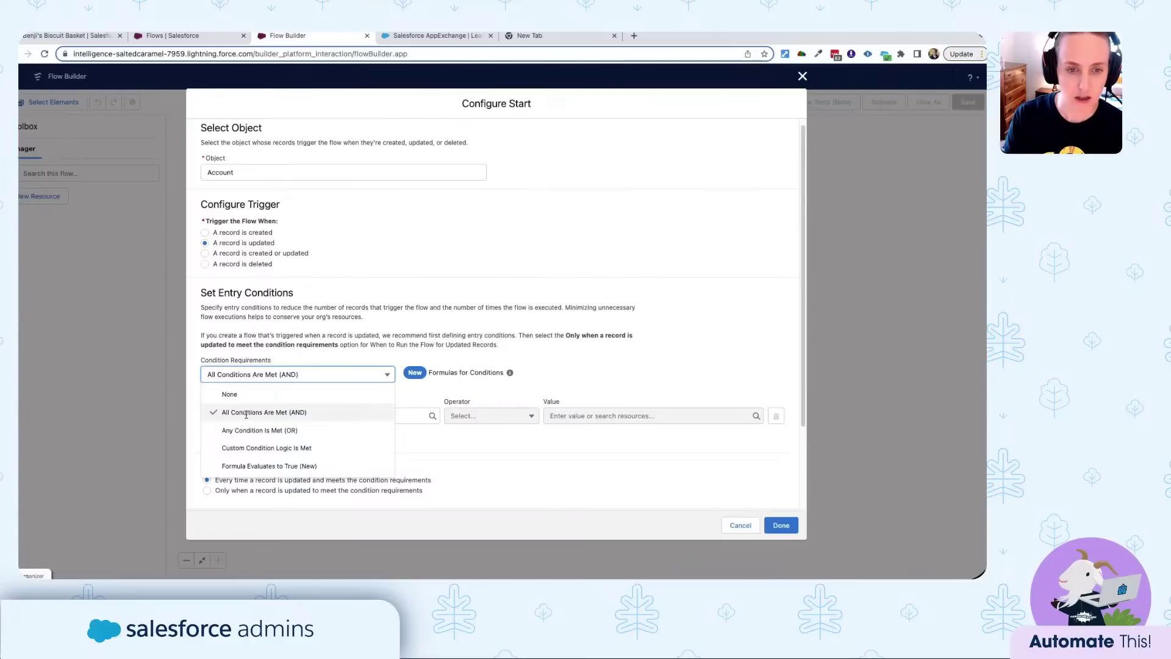
pyautogui.click(339, 361)
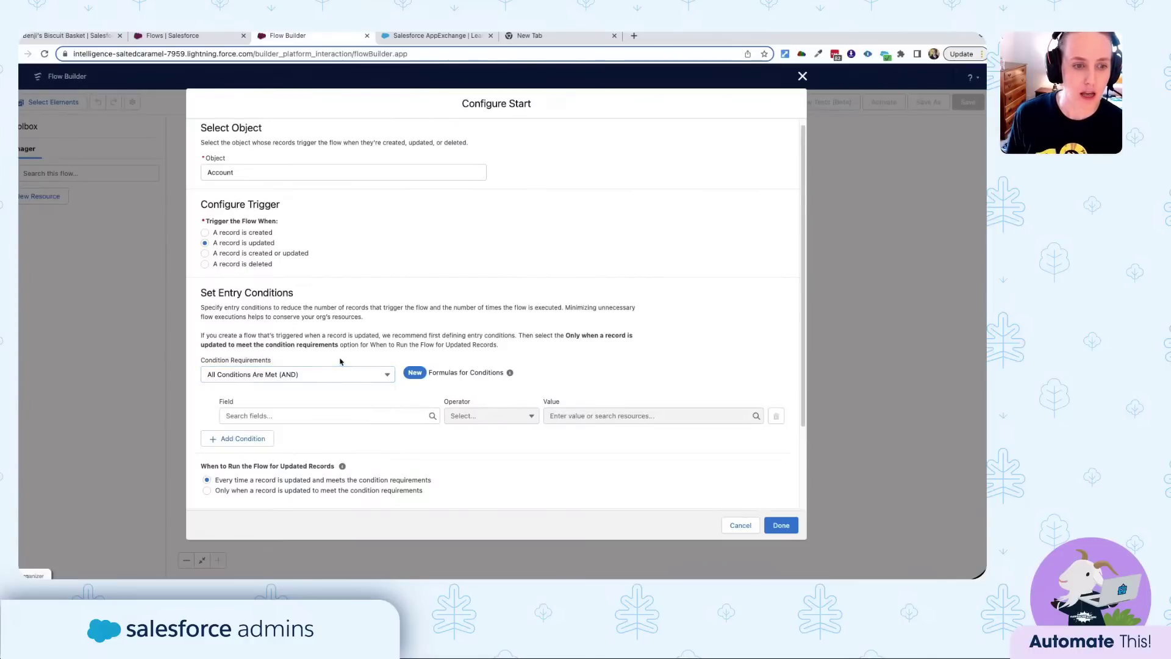
# Define the entry condition as Status__c Equals Inactive.
pyautogui.click(279, 416)
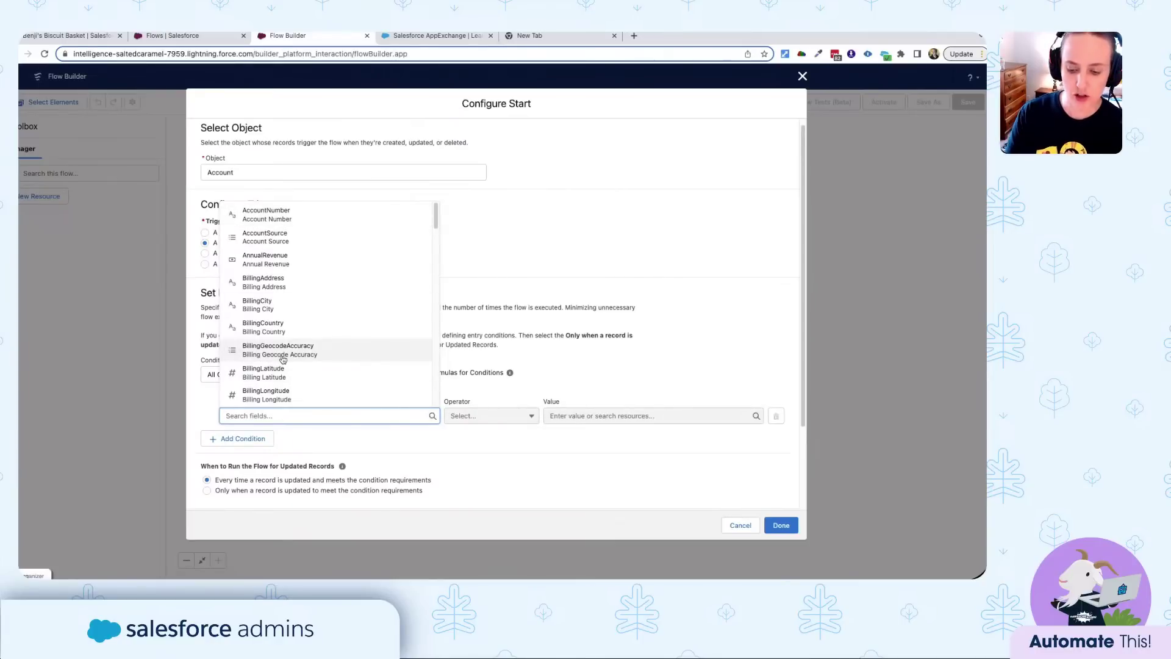
pyautogui.write('Status')
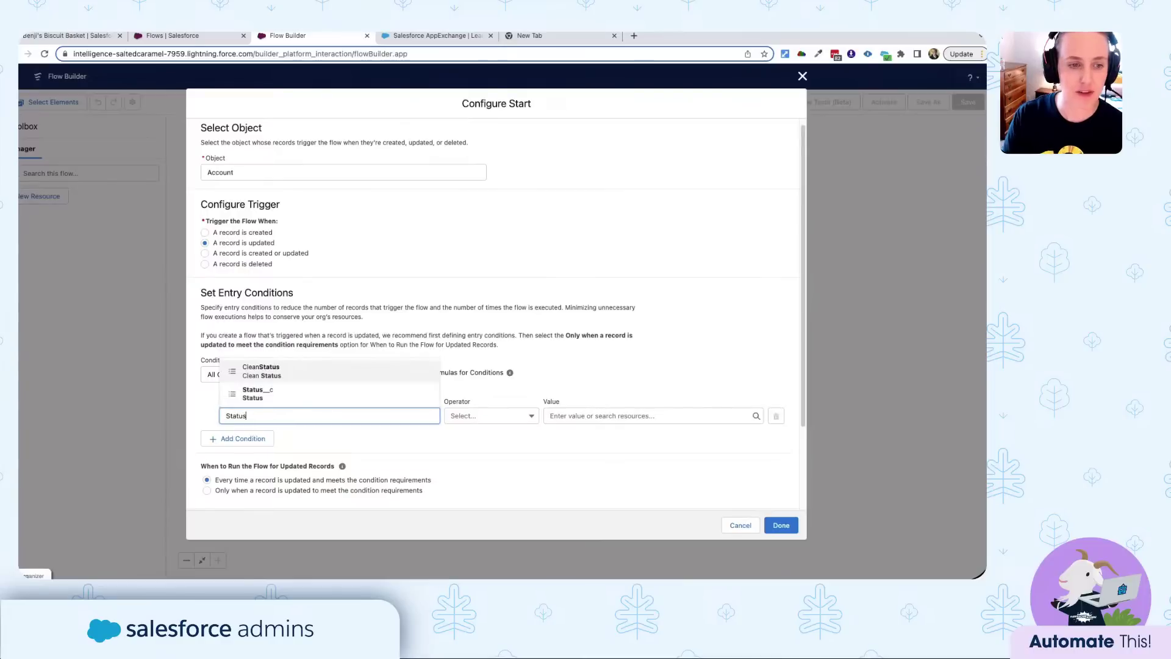
pyautogui.click(283, 393)
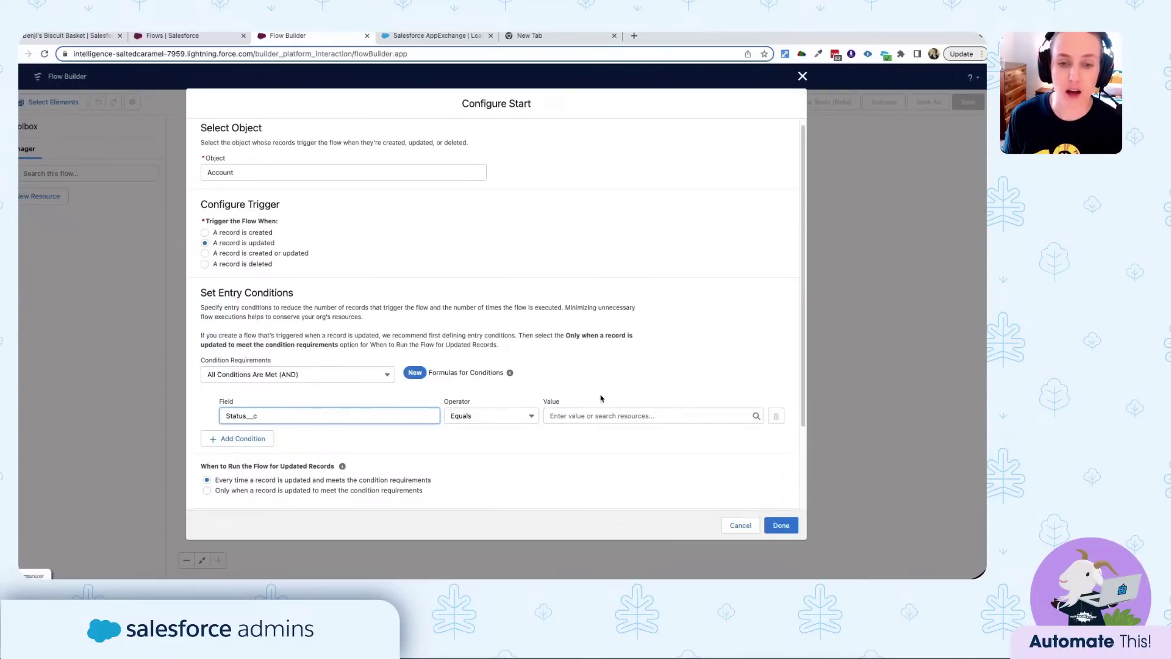
pyautogui.click(590, 414)
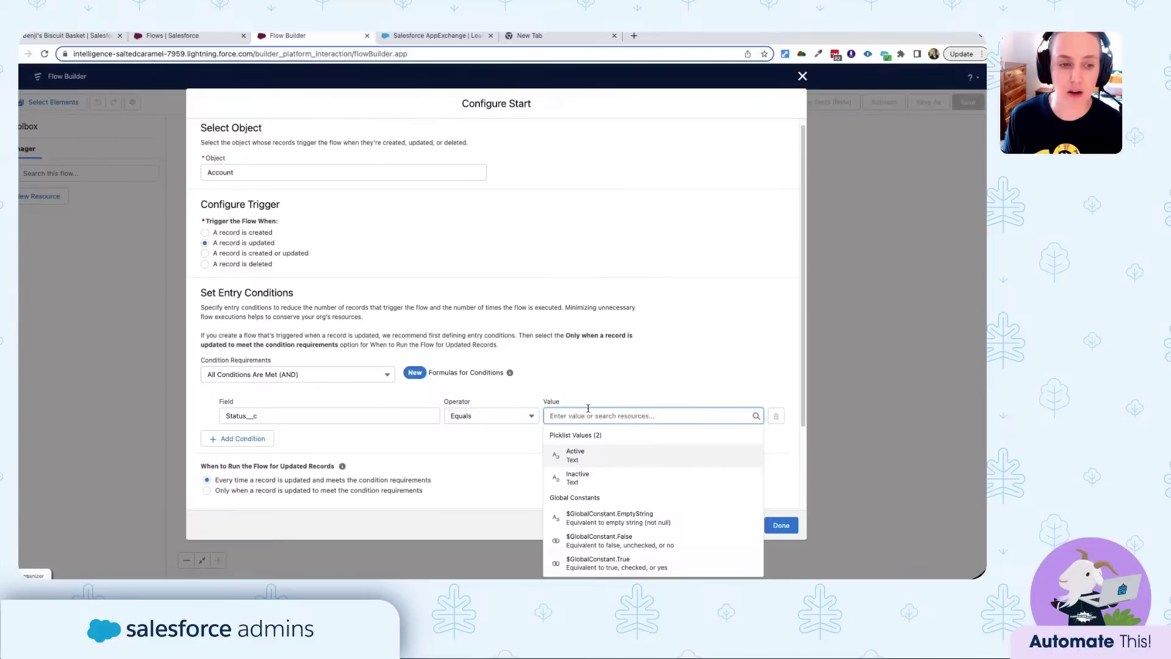
pyautogui.click(574, 464)
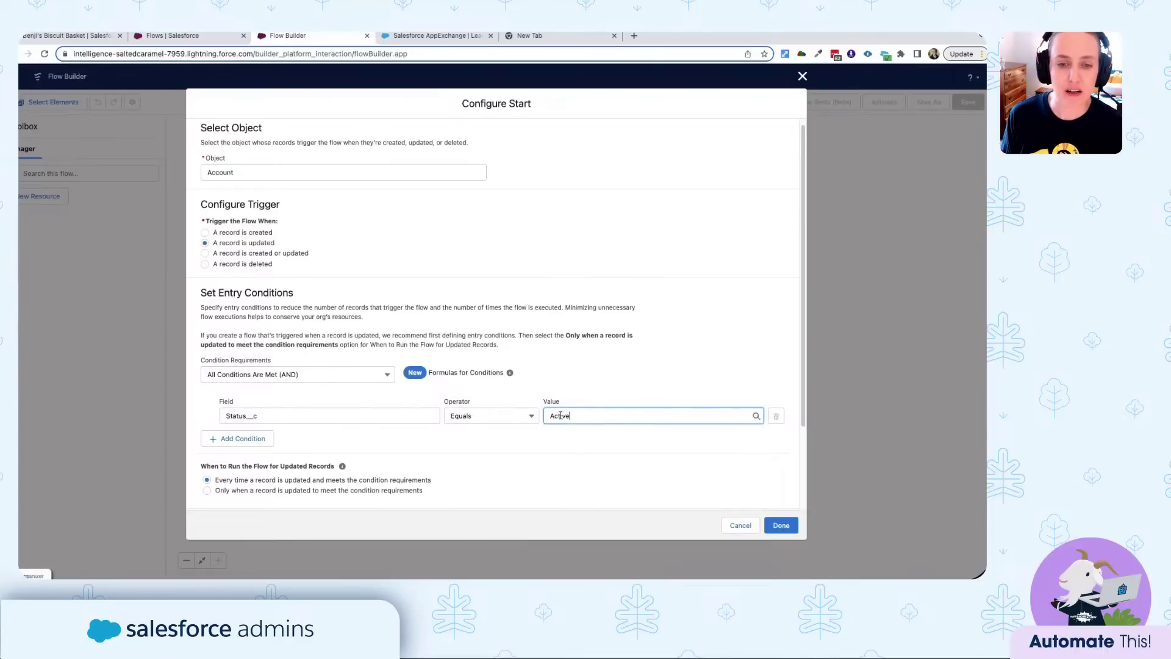
pyautogui.moveTo(572, 416); pyautogui.dragTo(551, 415)
pyautogui.press('BackSpace')
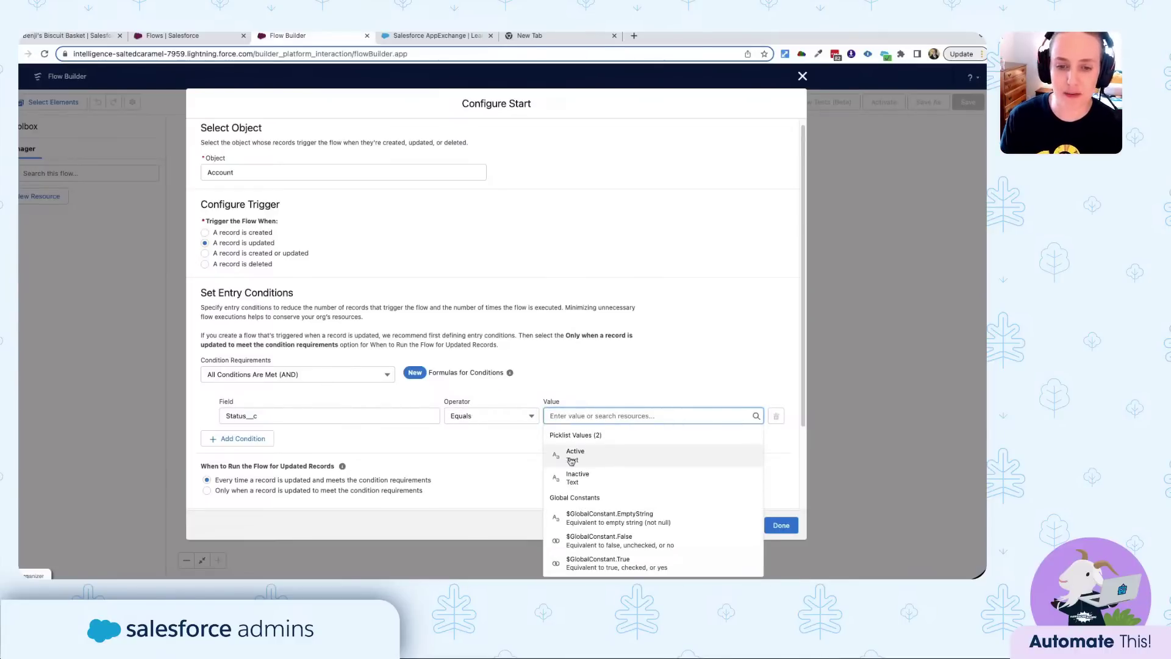
pyautogui.click(576, 477)
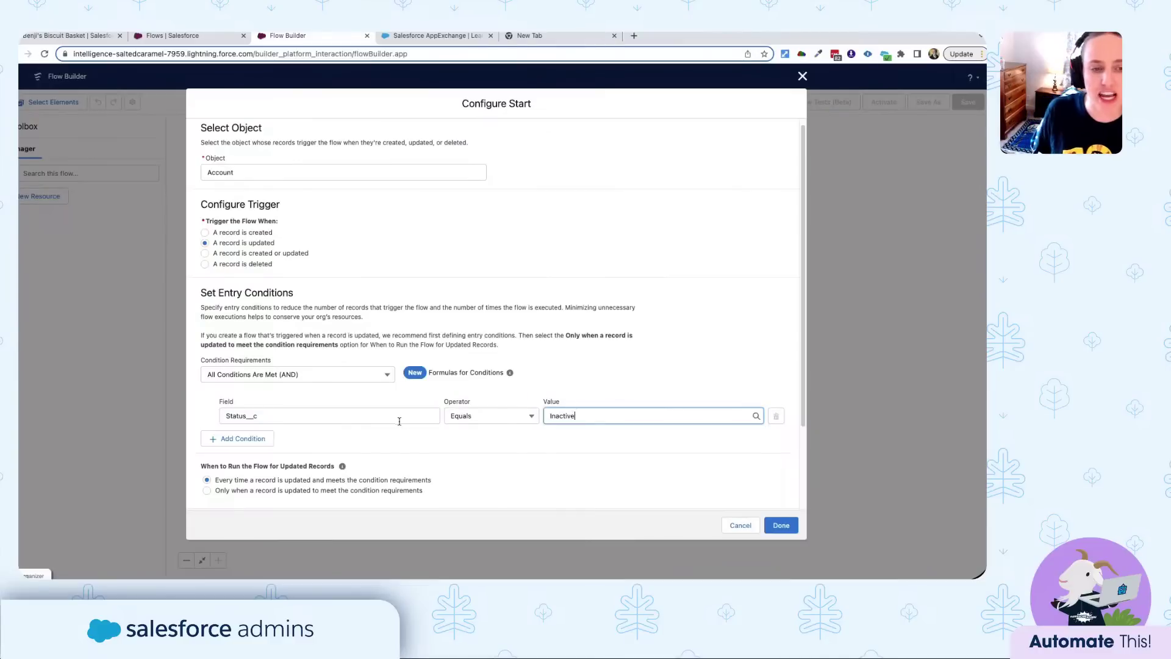
# Run the flow only when a record is updated to meet the condition requirements, and finish the start configuration.
pyautogui.scroll(-2, 567, 430)
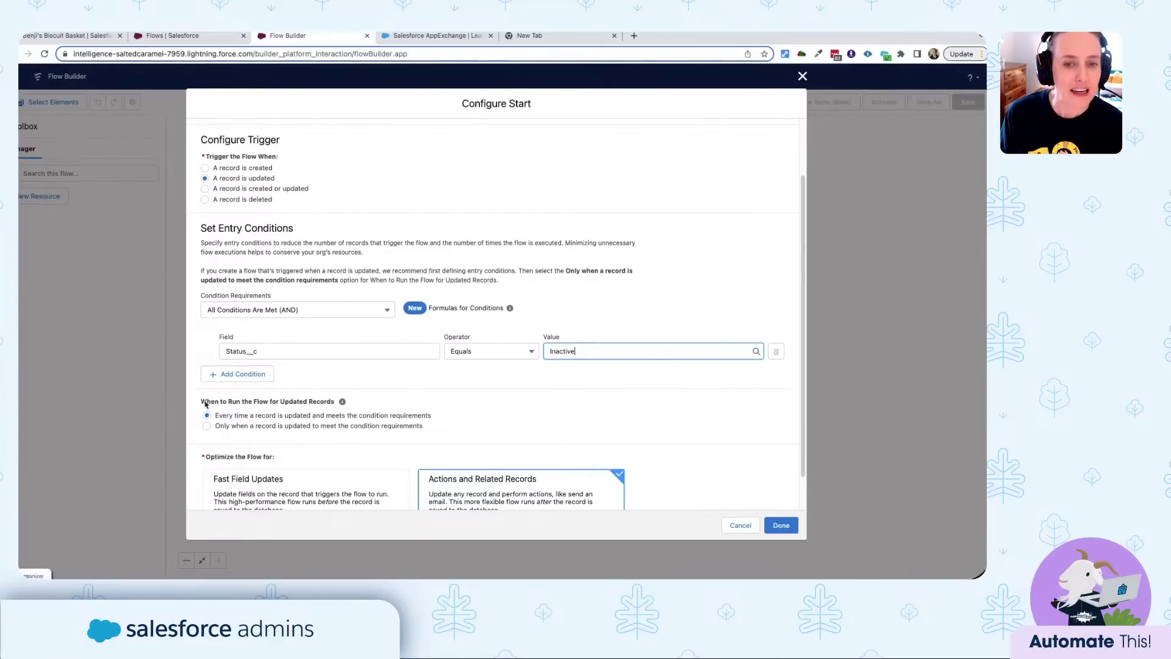
pyautogui.moveTo(343, 402)
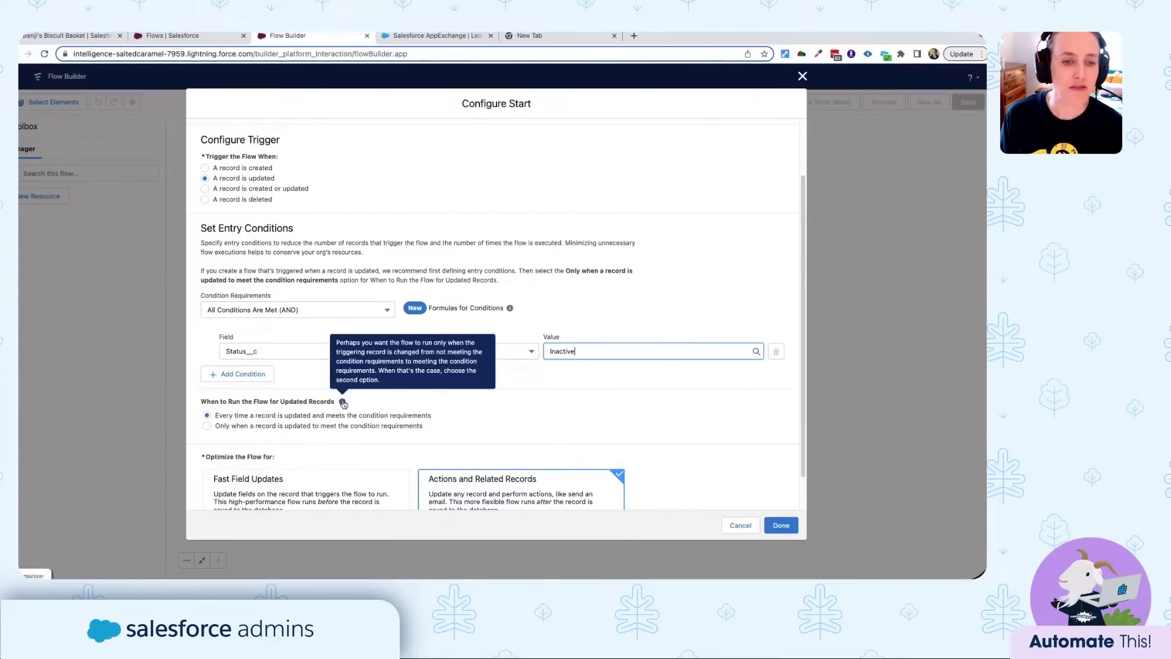
pyautogui.click(206, 427)
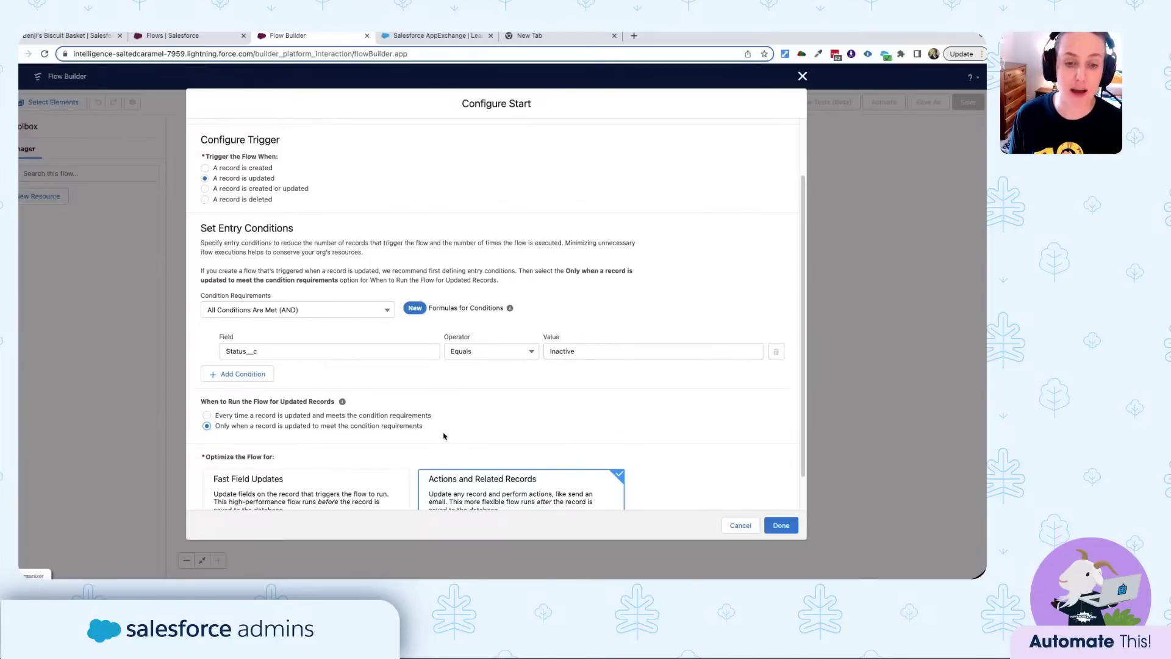
pyautogui.scroll(-1, 427, 416)
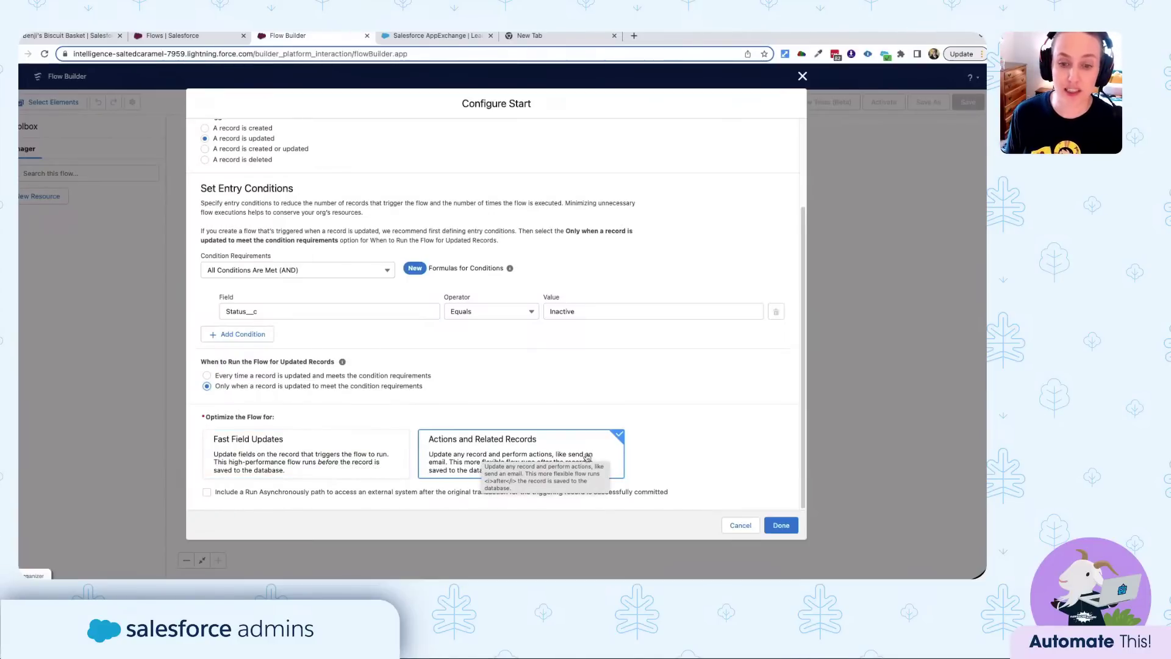
pyautogui.click(776, 521)
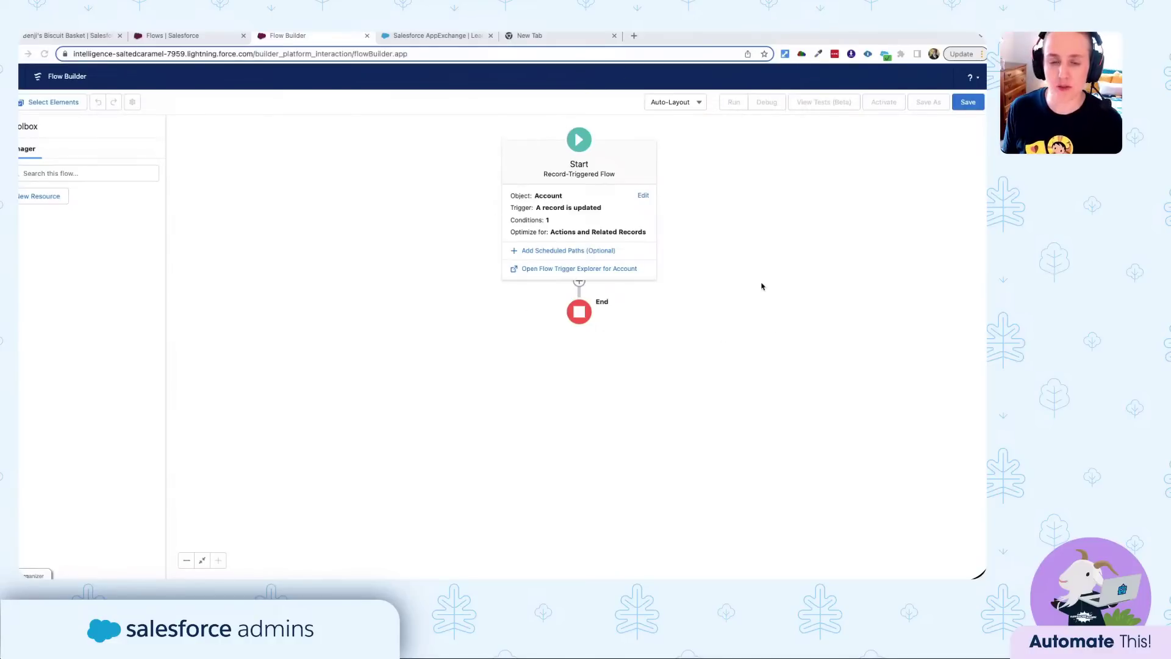
pyautogui.click(577, 230)
pyautogui.press('super+equal')
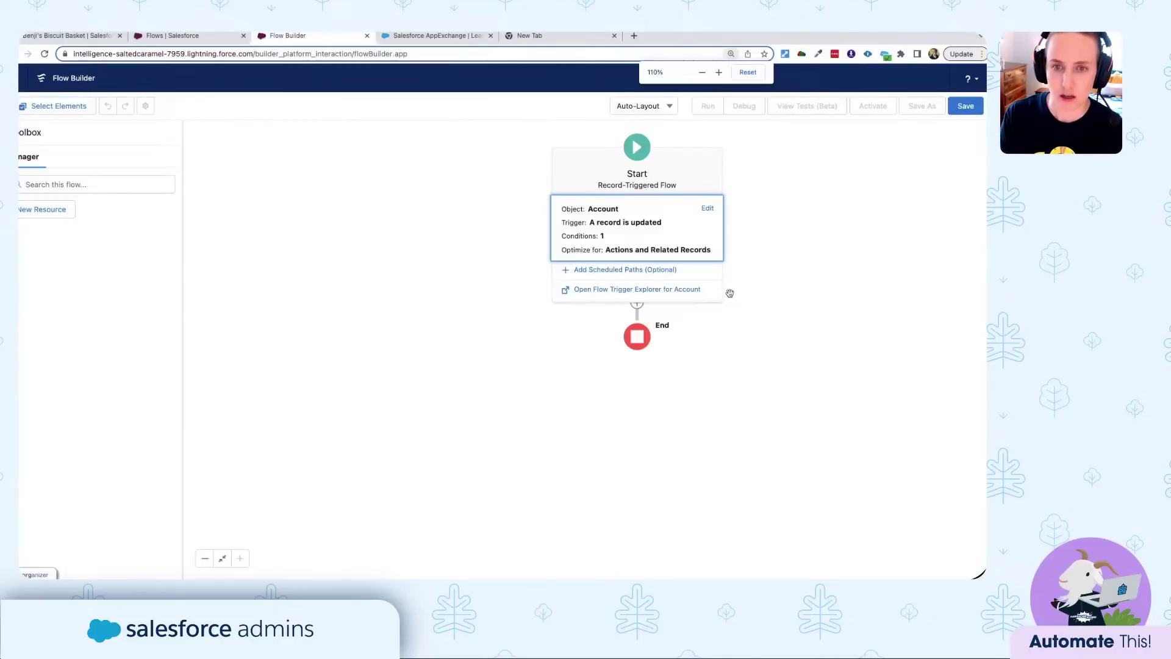
pyautogui.press('super+equal')
pyautogui.moveTo(894, 282); pyautogui.dragTo(717, 285)
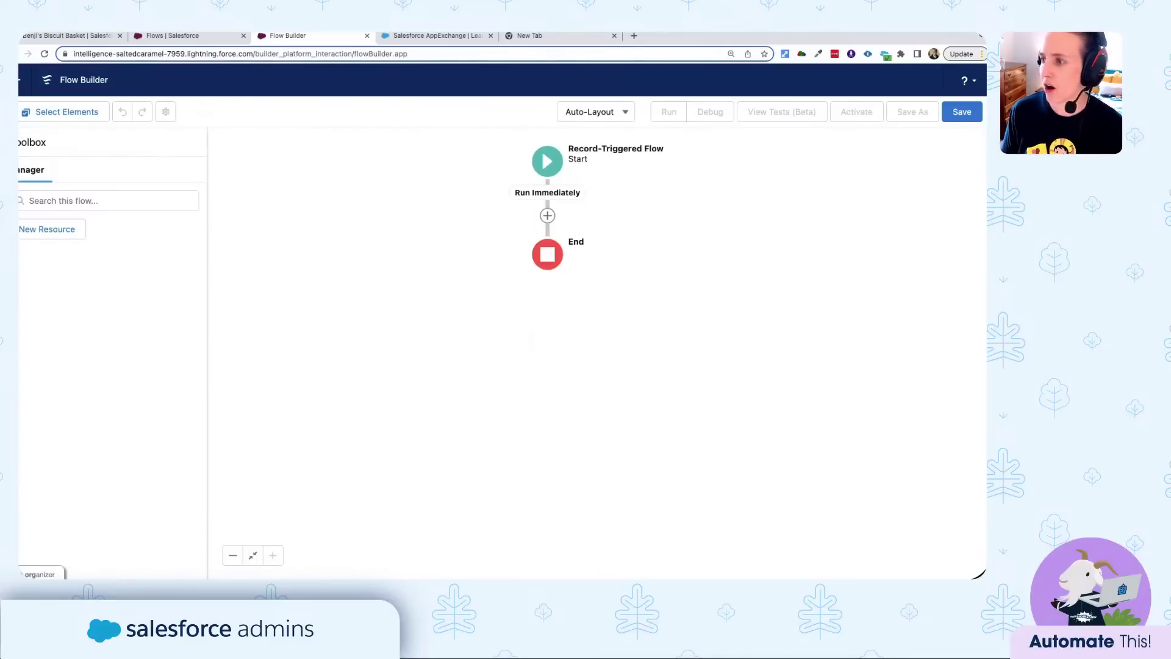
pyautogui.click(545, 171)
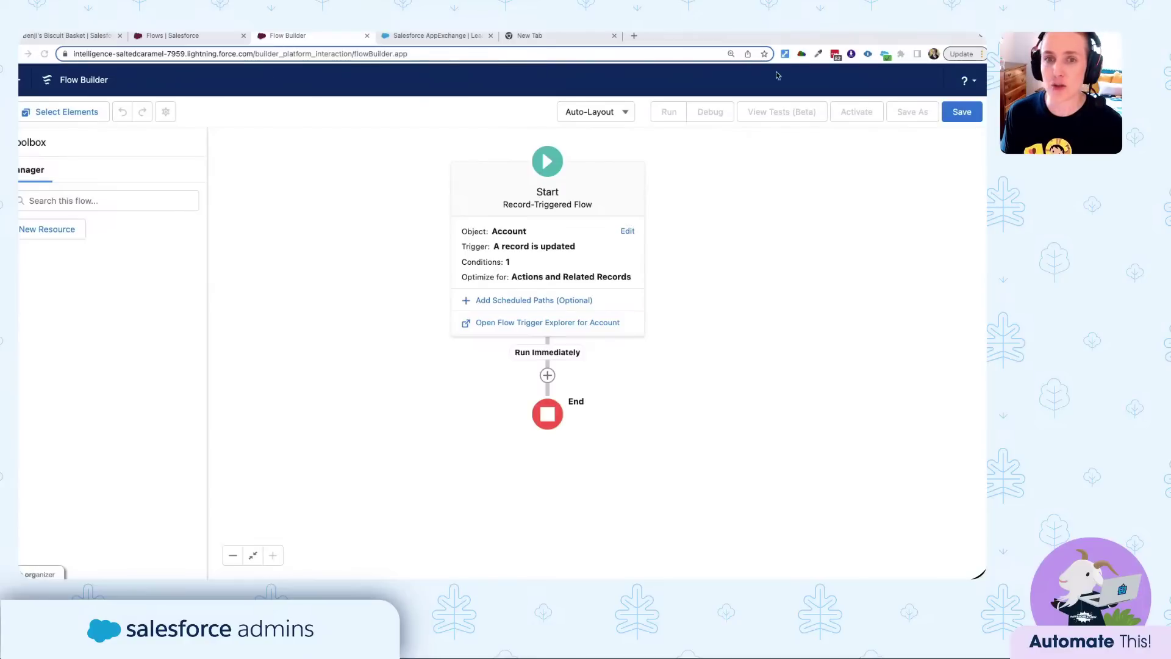
# Try the Free-Form canvas layout, return to Auto-Layout, and accept the existing start configuration.
pyautogui.click(601, 117)
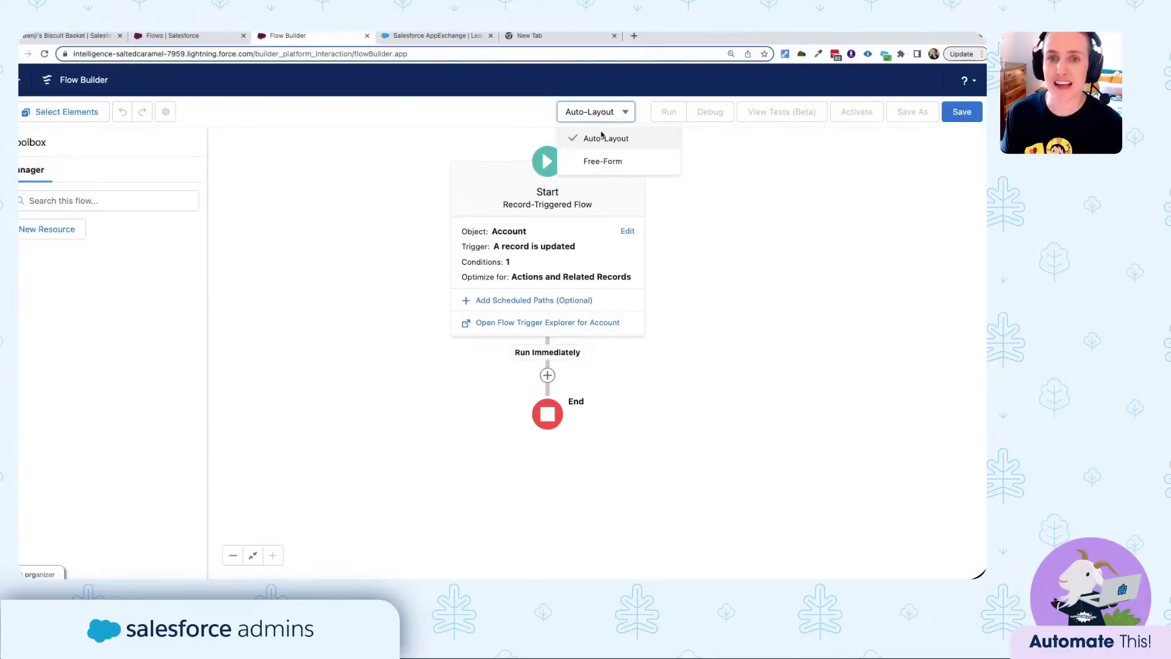
pyautogui.click(601, 160)
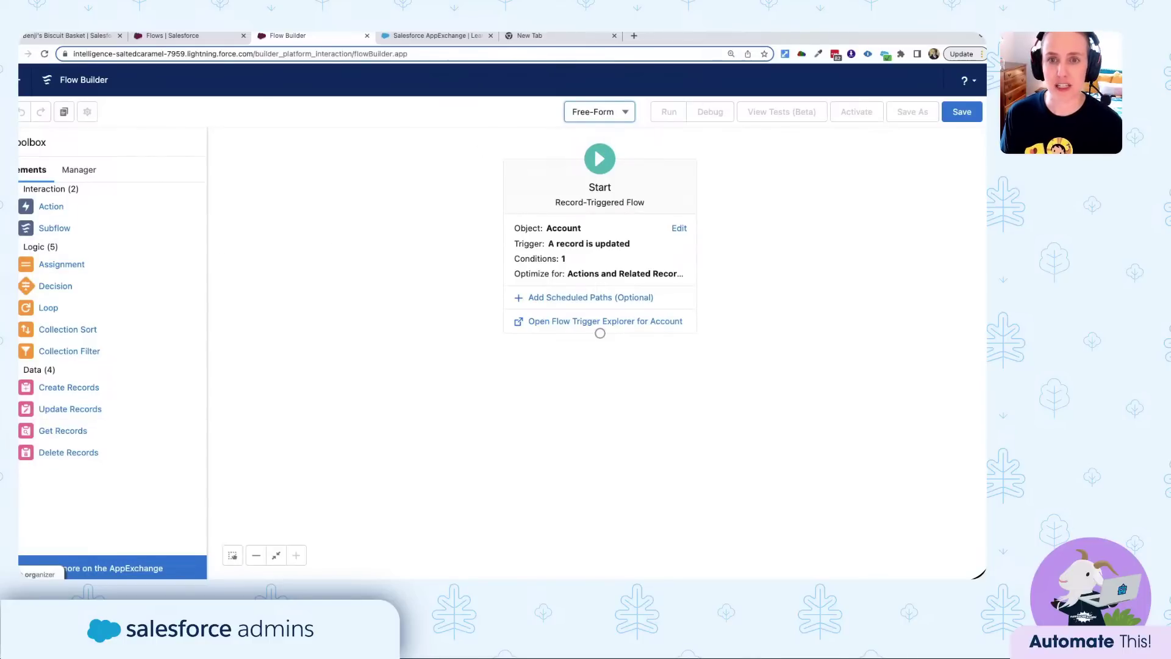
pyautogui.click(601, 111)
pyautogui.click(595, 142)
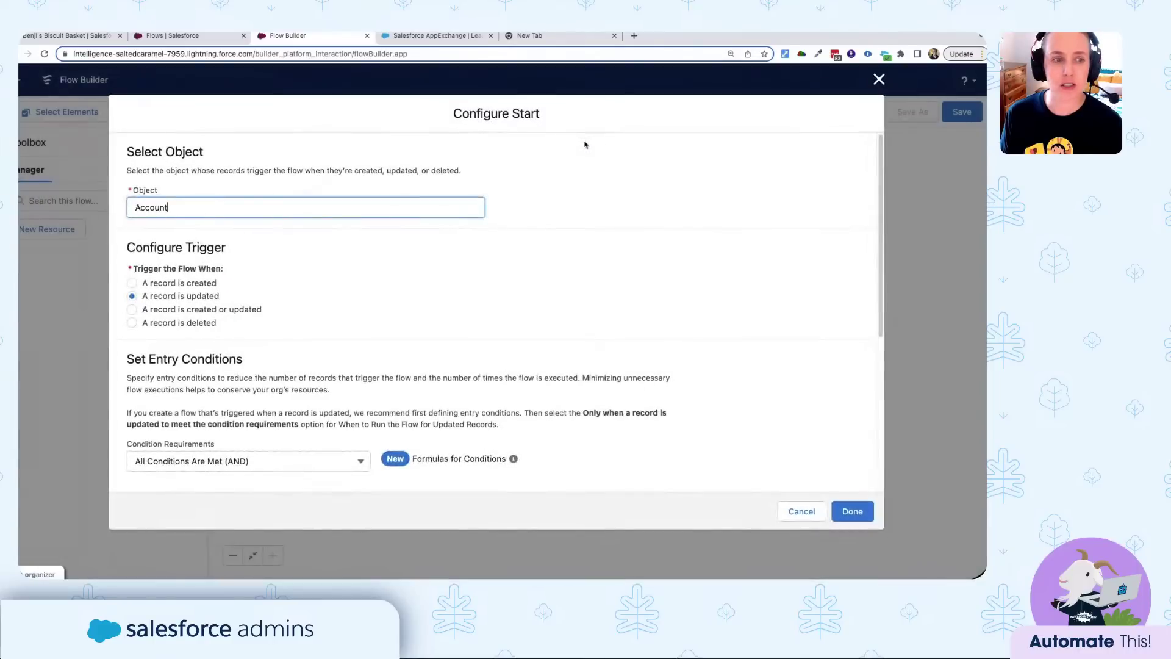
pyautogui.click(852, 512)
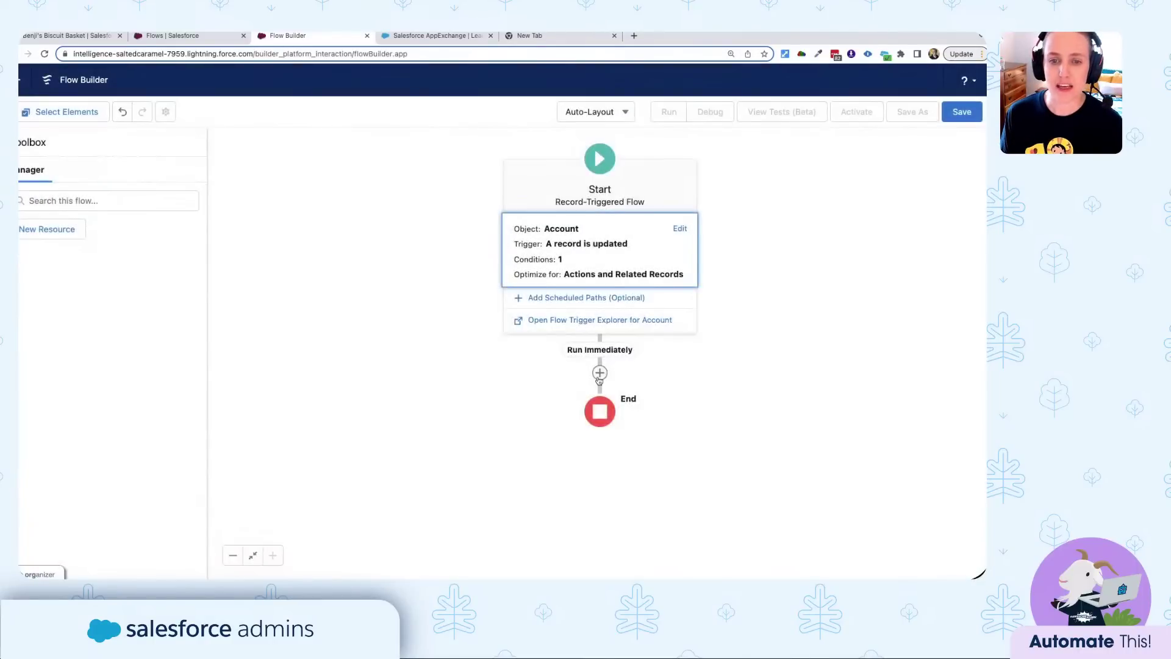
# Examine the elements that can be added between Start and End in Auto-Layout.
pyautogui.click(600, 375)
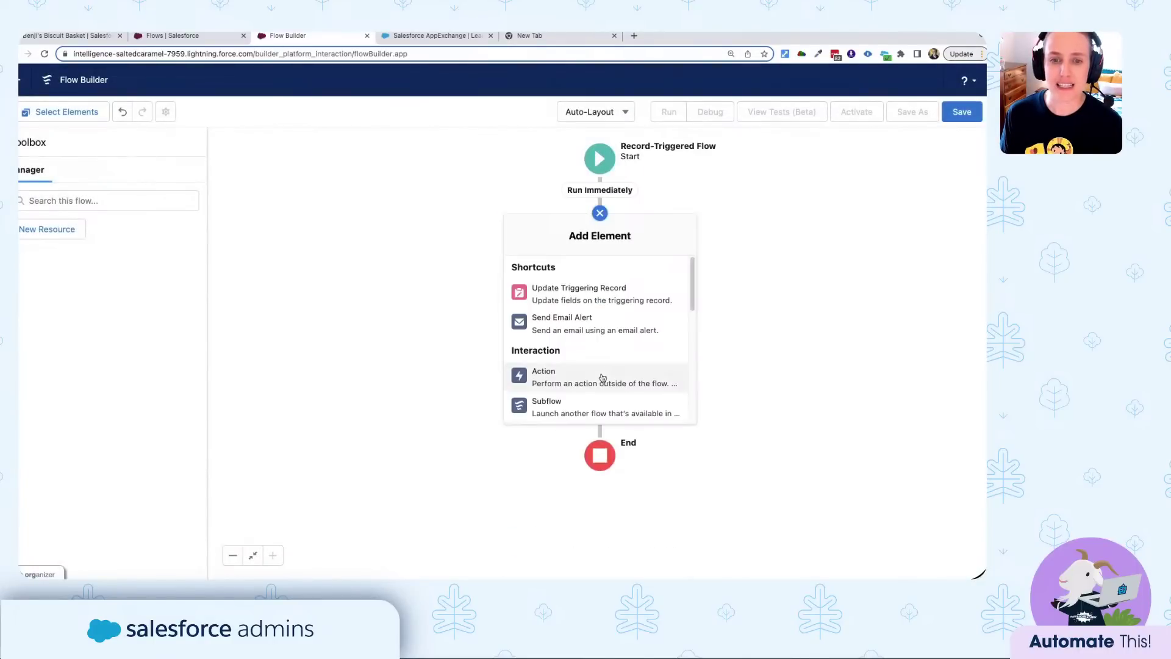
pyautogui.scroll(-3, 602, 377)
pyautogui.scroll(5, 602, 375)
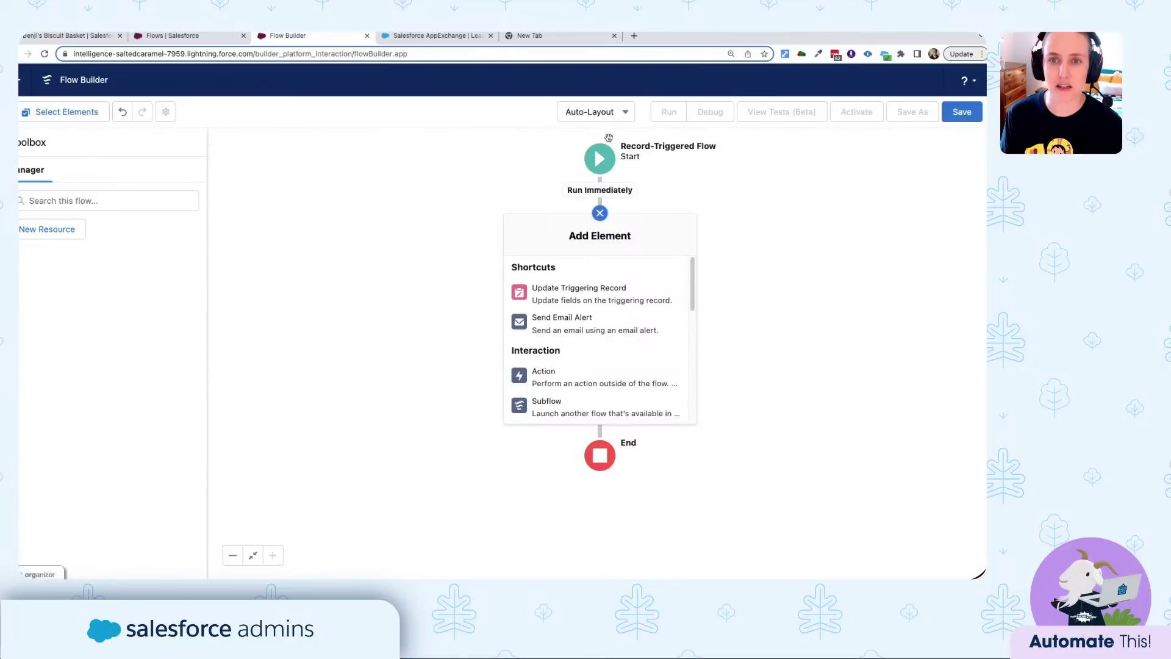
# Switch the canvas to Free-Form layout and place a Get Records element below the Start element.
pyautogui.click(571, 112)
pyautogui.click(586, 161)
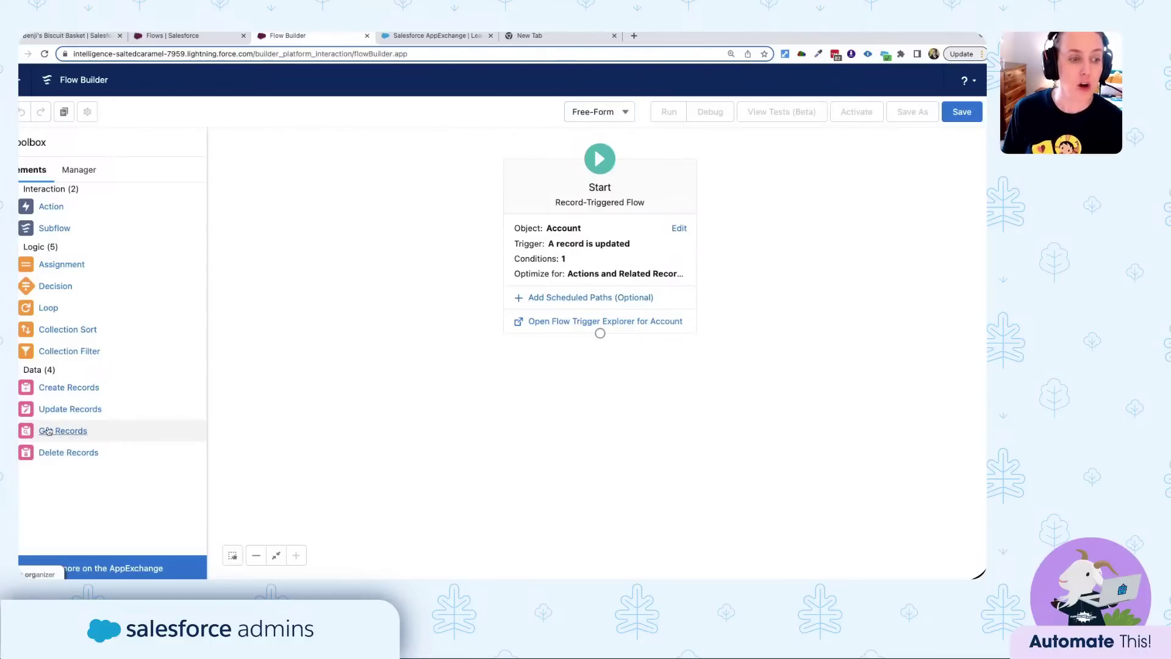
pyautogui.moveTo(48, 435); pyautogui.dragTo(598, 388)
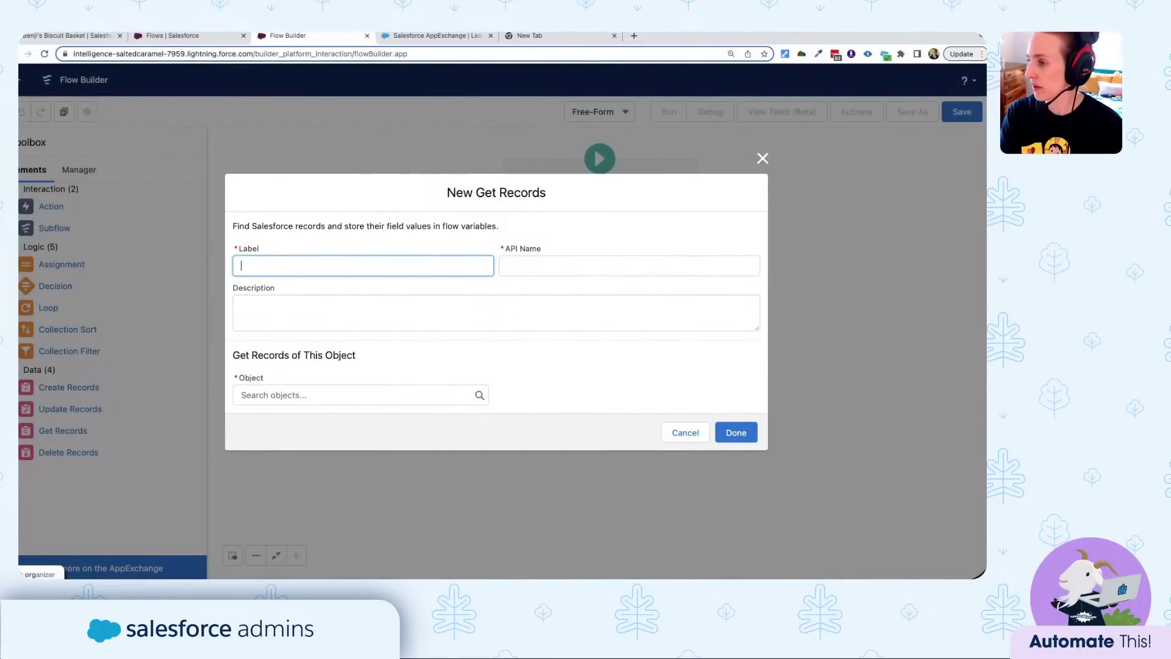
# Label the Get Records element "Get Opps" and describe it as "Lookup open opps for specific amounts".
pyautogui.write('Get Opp')
pyautogui.write('s')
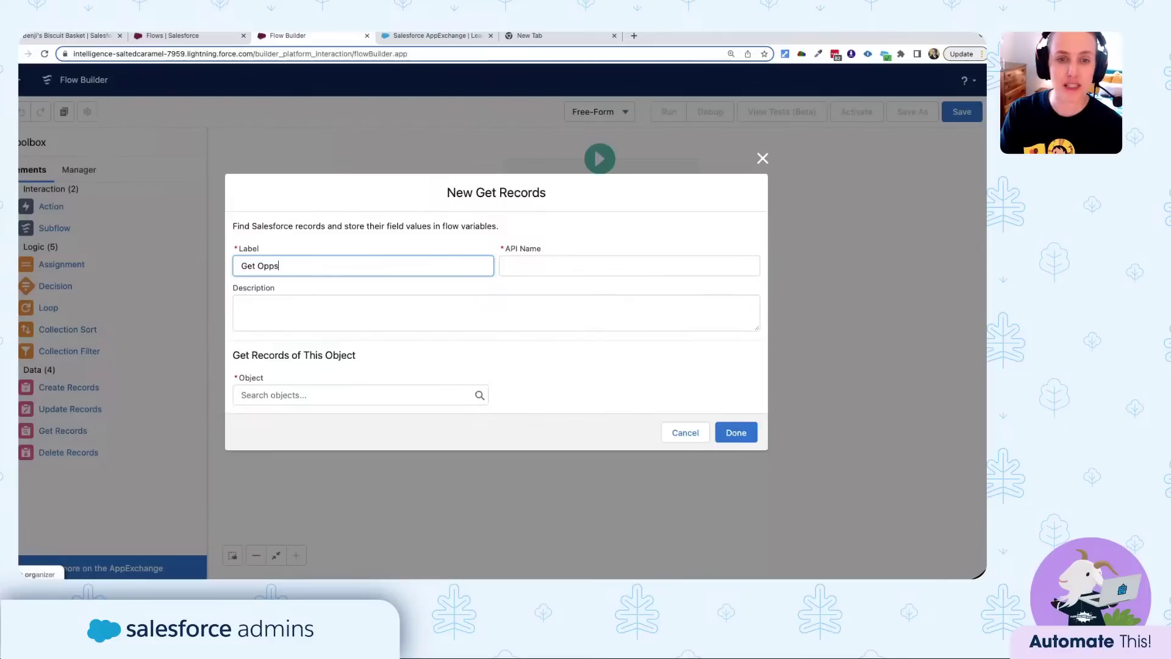
pyautogui.press('Tab')
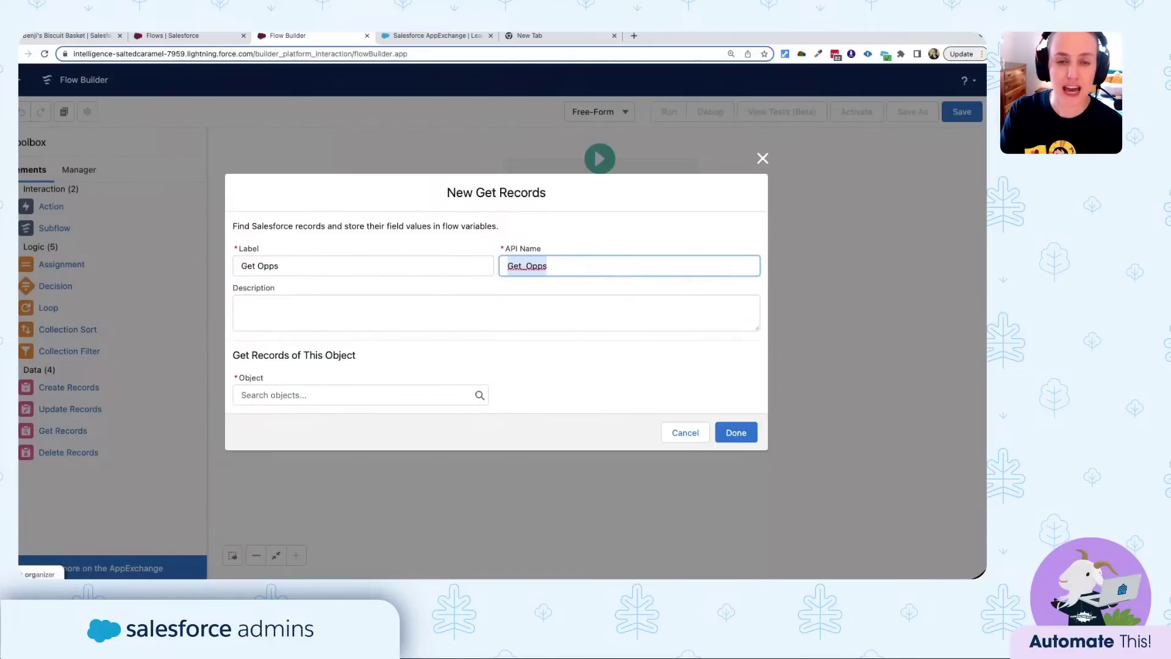
pyautogui.press('Tab')
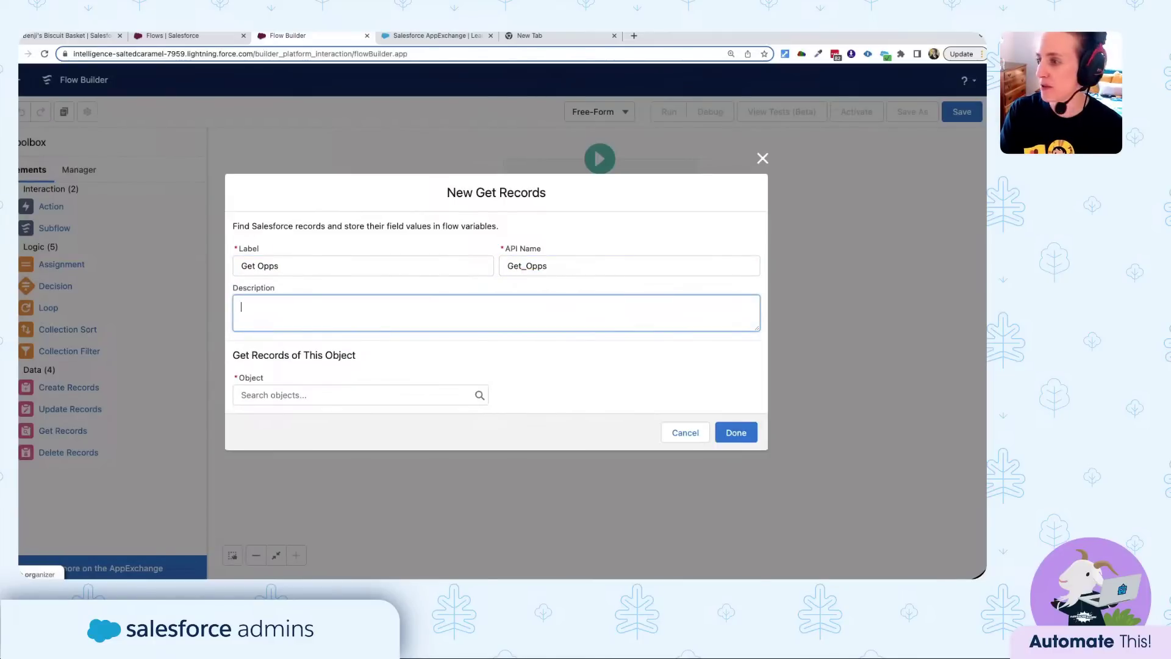
pyautogui.write('Lookup')
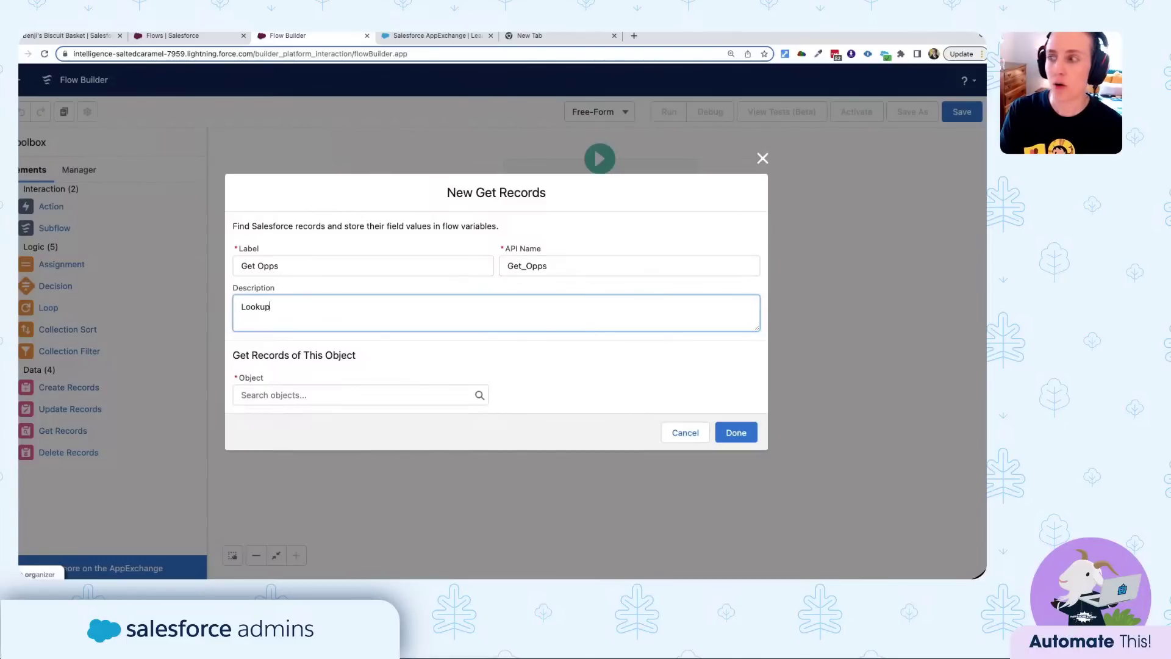
pyautogui.write(' open')
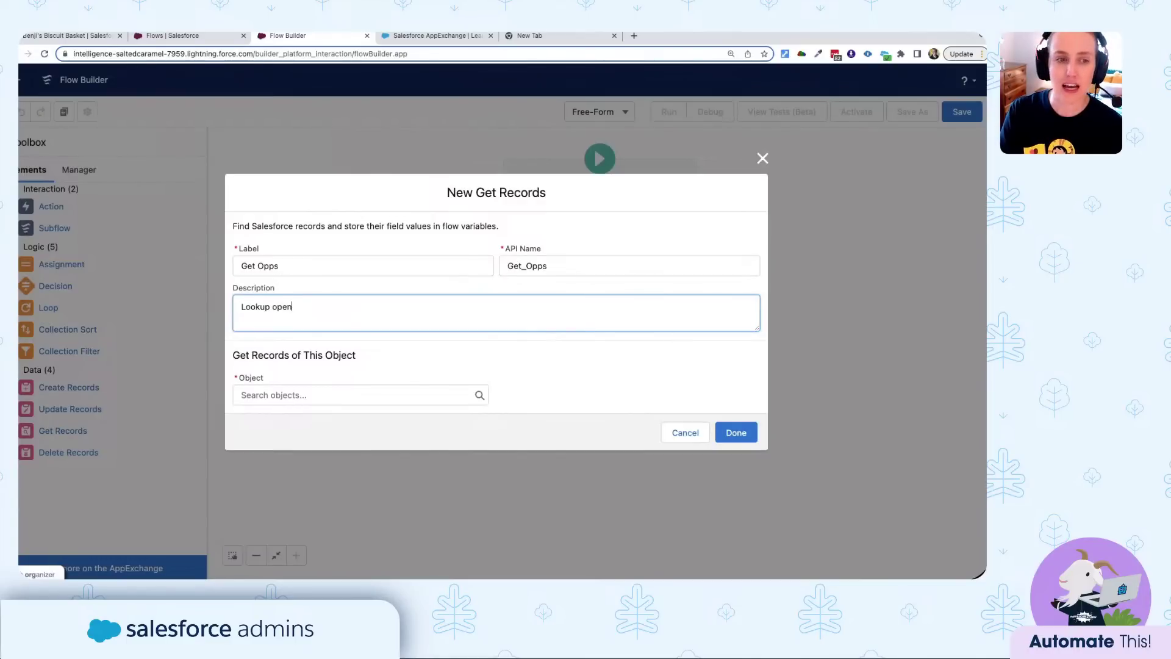
pyautogui.write(' oppo')
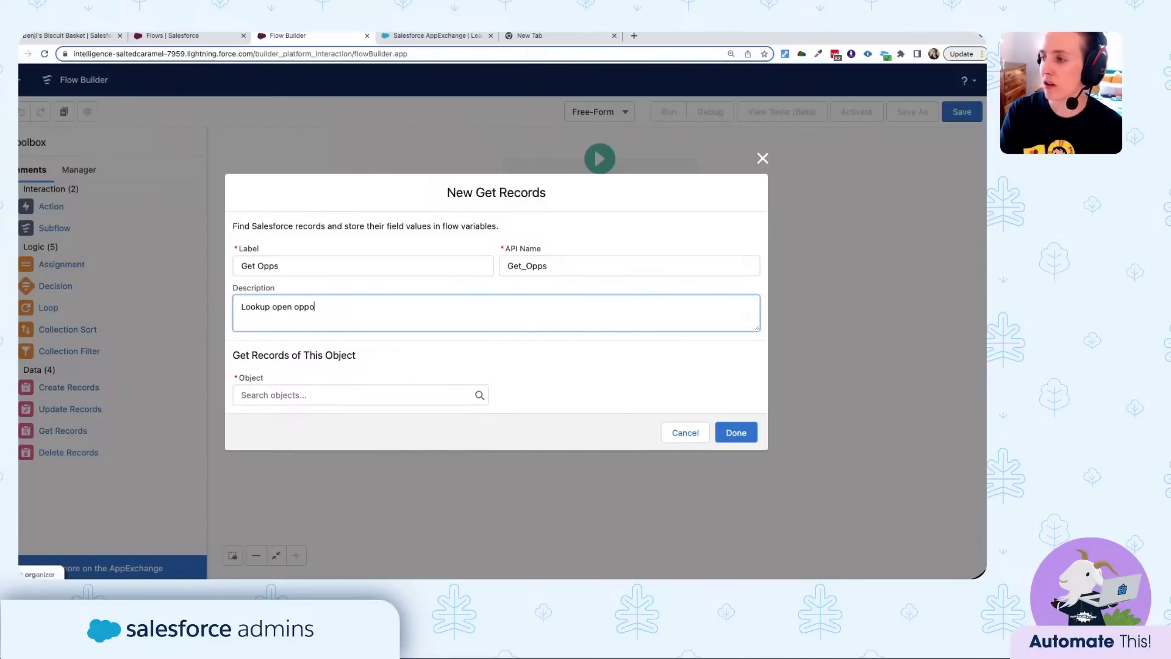
pyautogui.write('s for specific amounts')
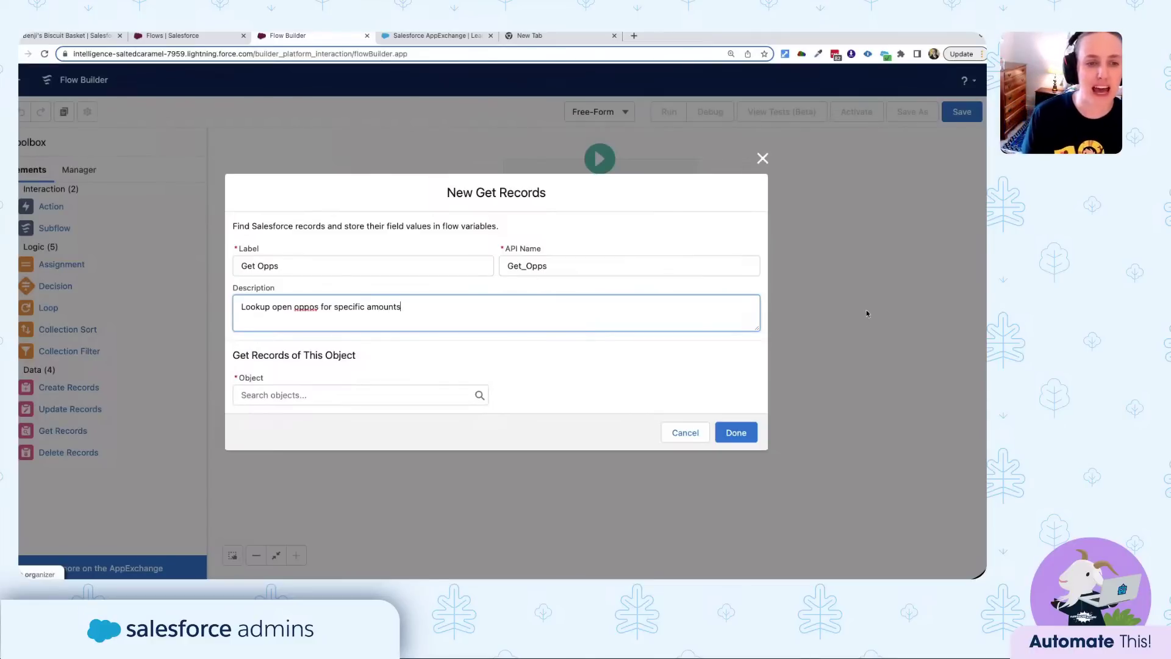
pyautogui.click(315, 306)
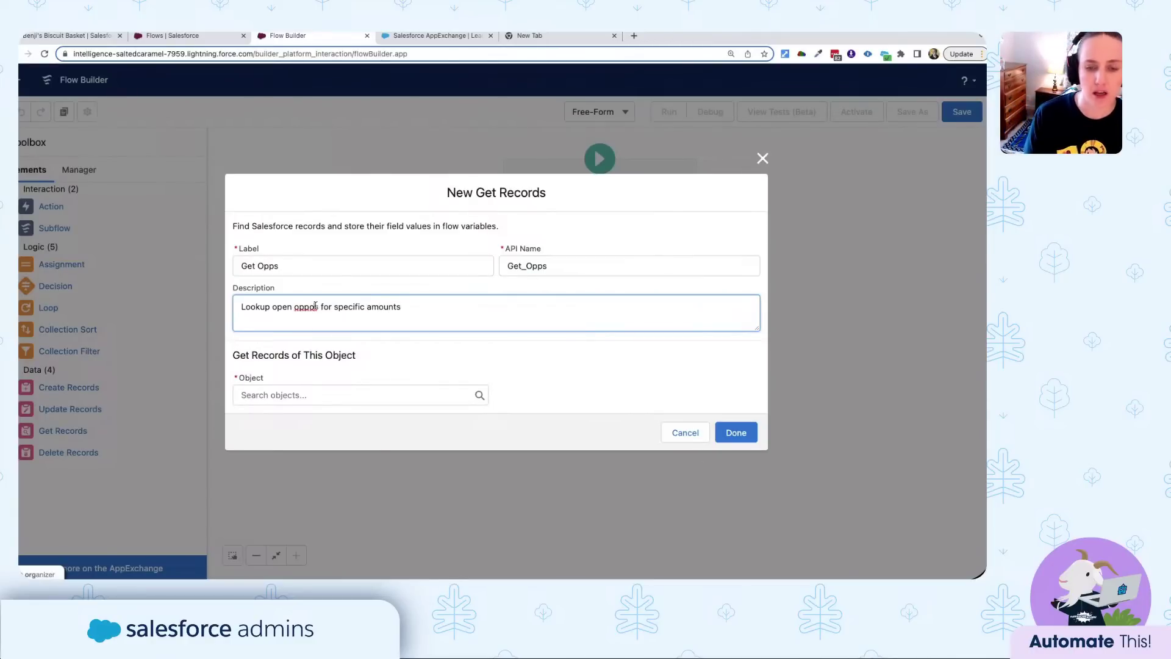
pyautogui.press('BackSpace')
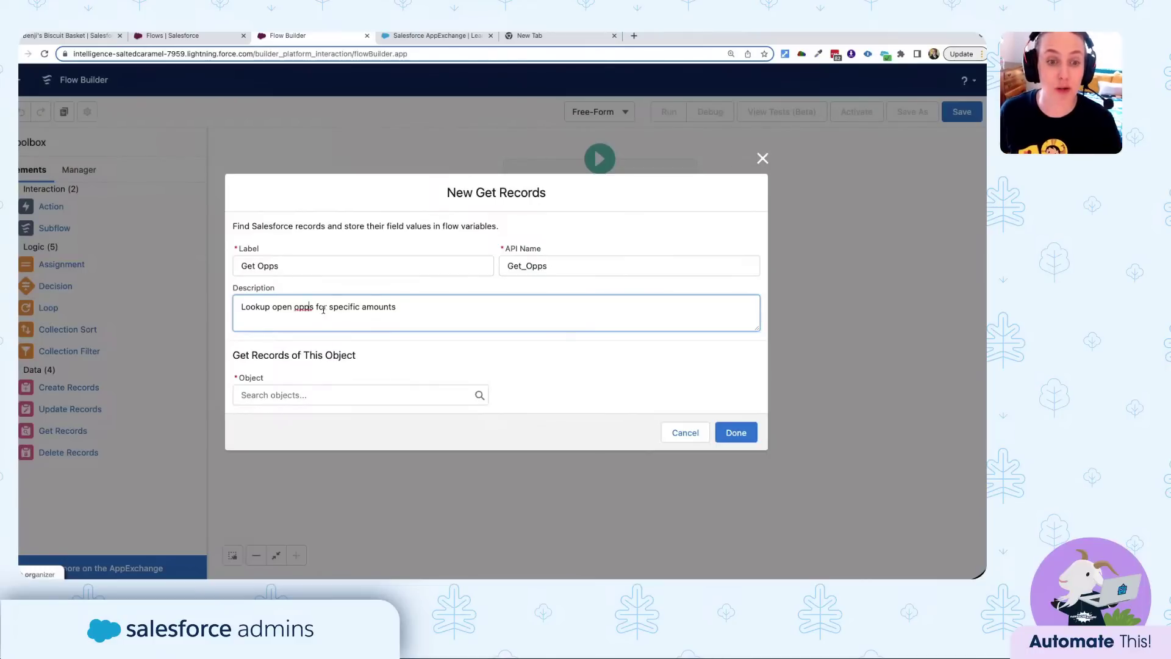
pyautogui.click(443, 316)
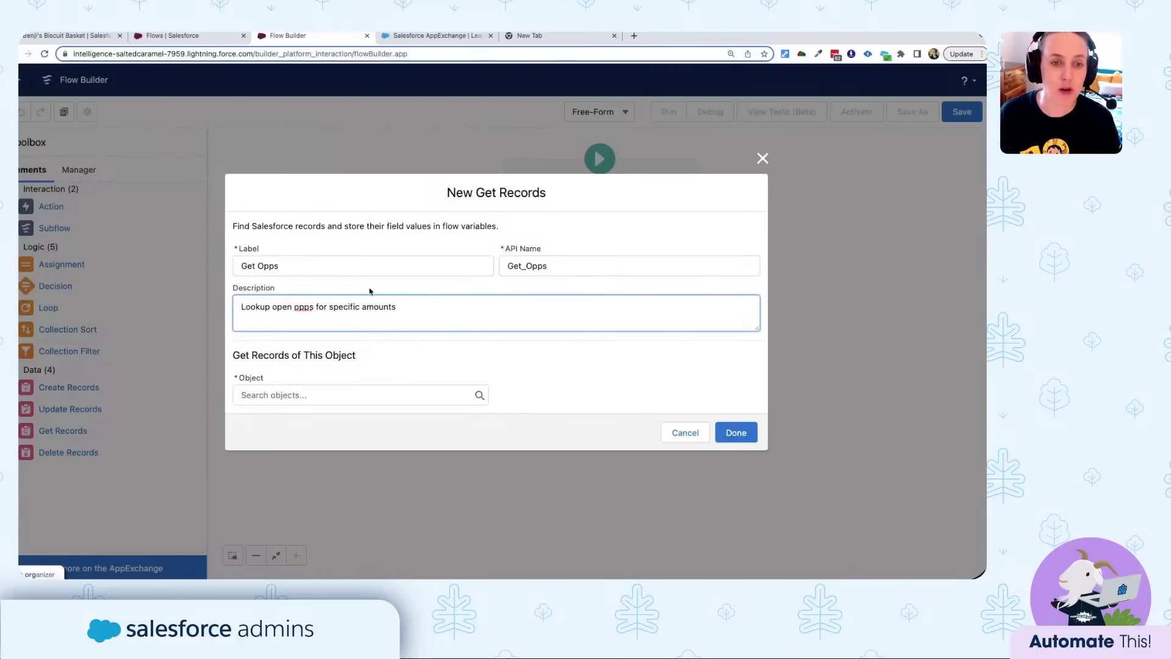
# Set the Get Records element to retrieve records of the Opportunity object.
pyautogui.click(300, 390)
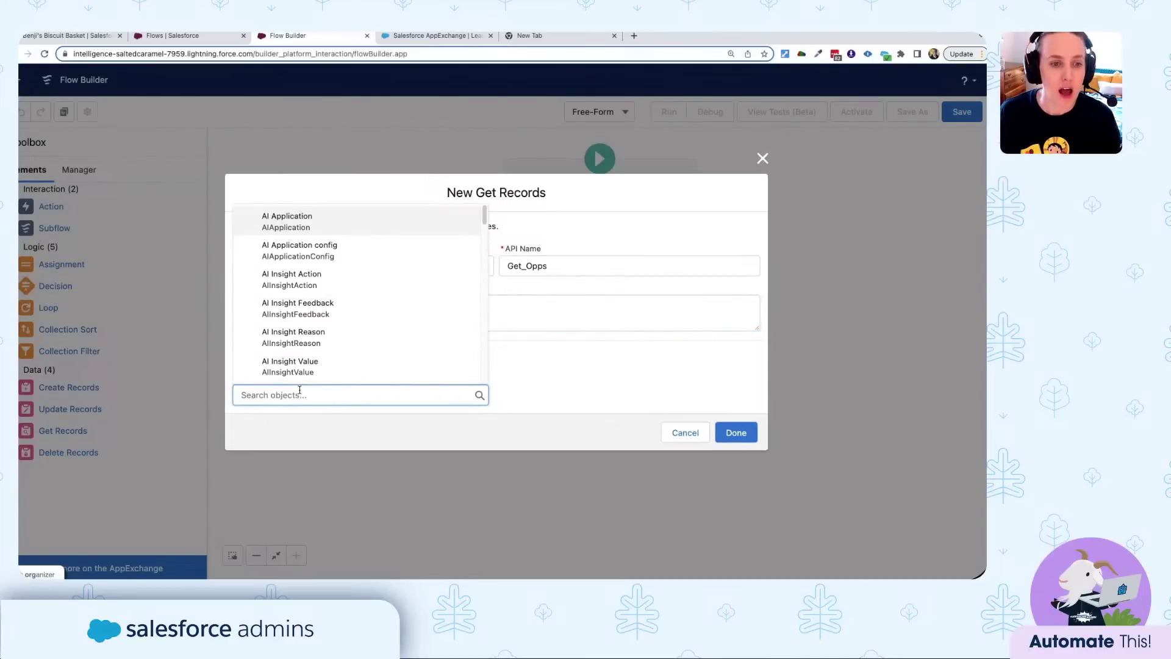
pyautogui.click(536, 362)
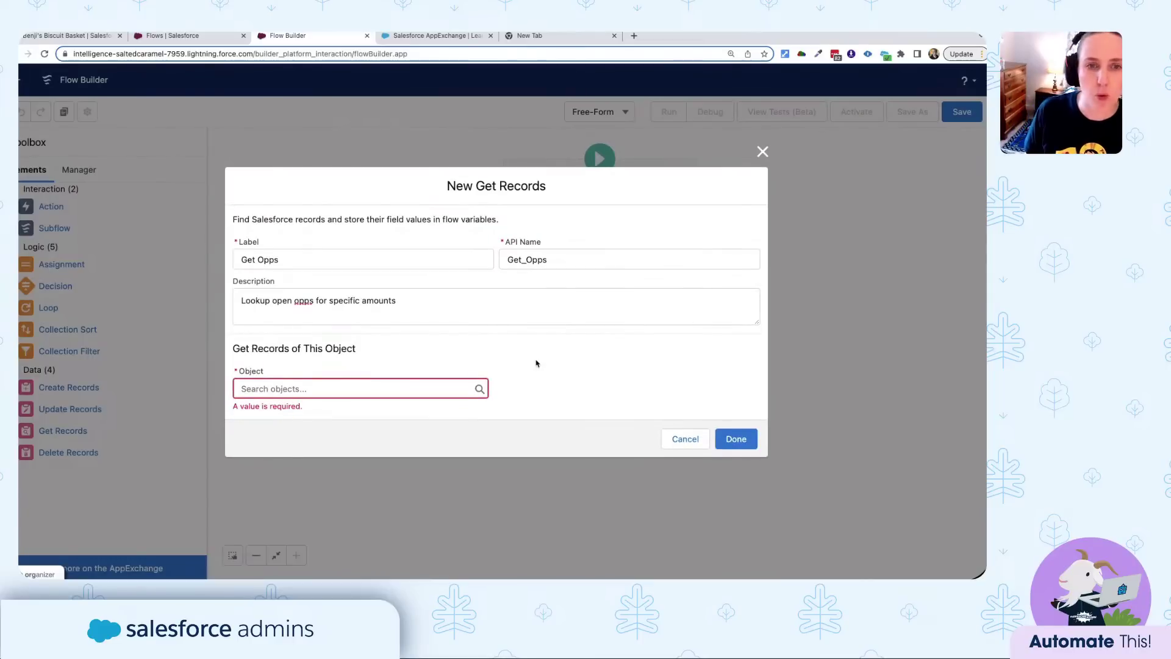
pyautogui.click(258, 390)
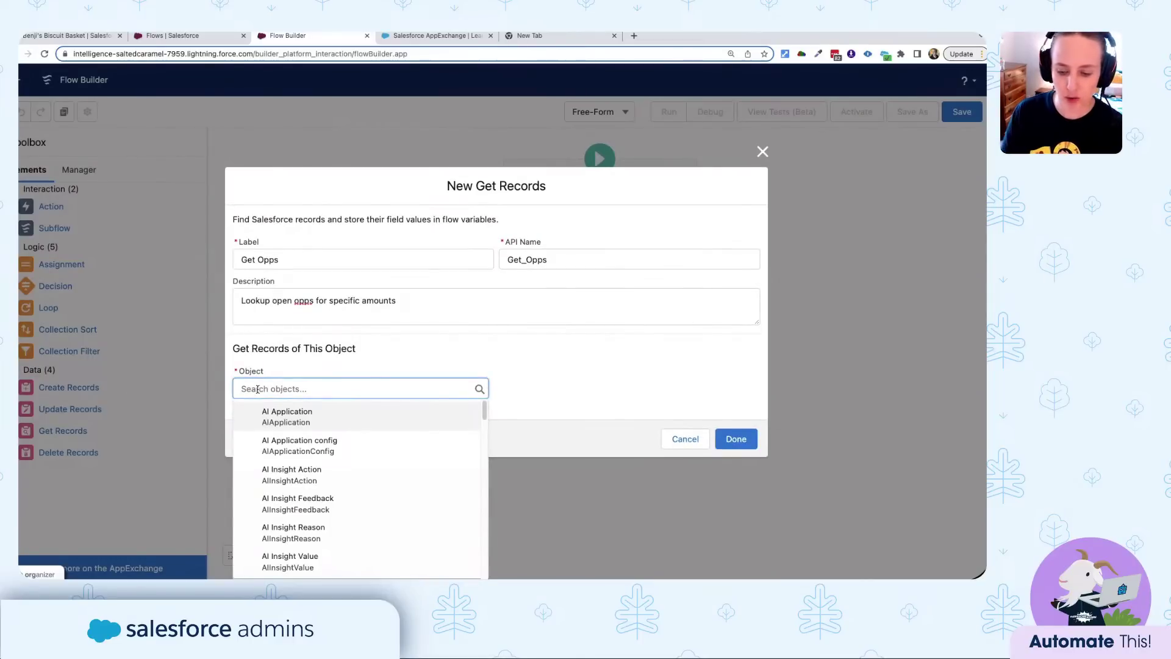
pyautogui.write('oppo')
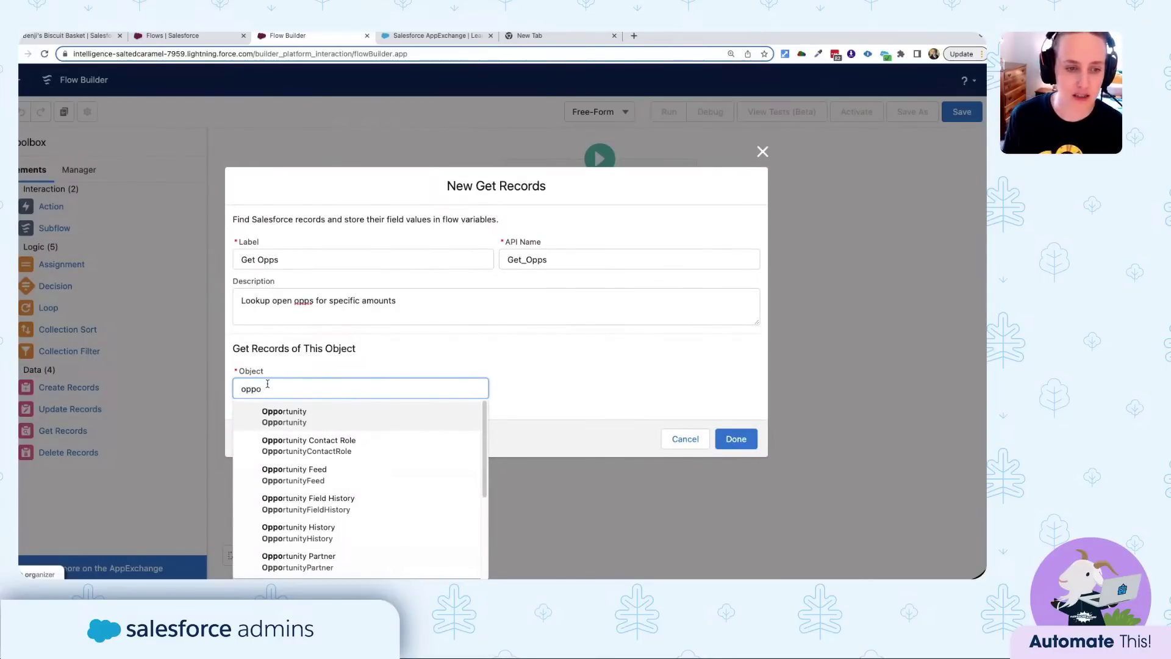
pyautogui.click(286, 415)
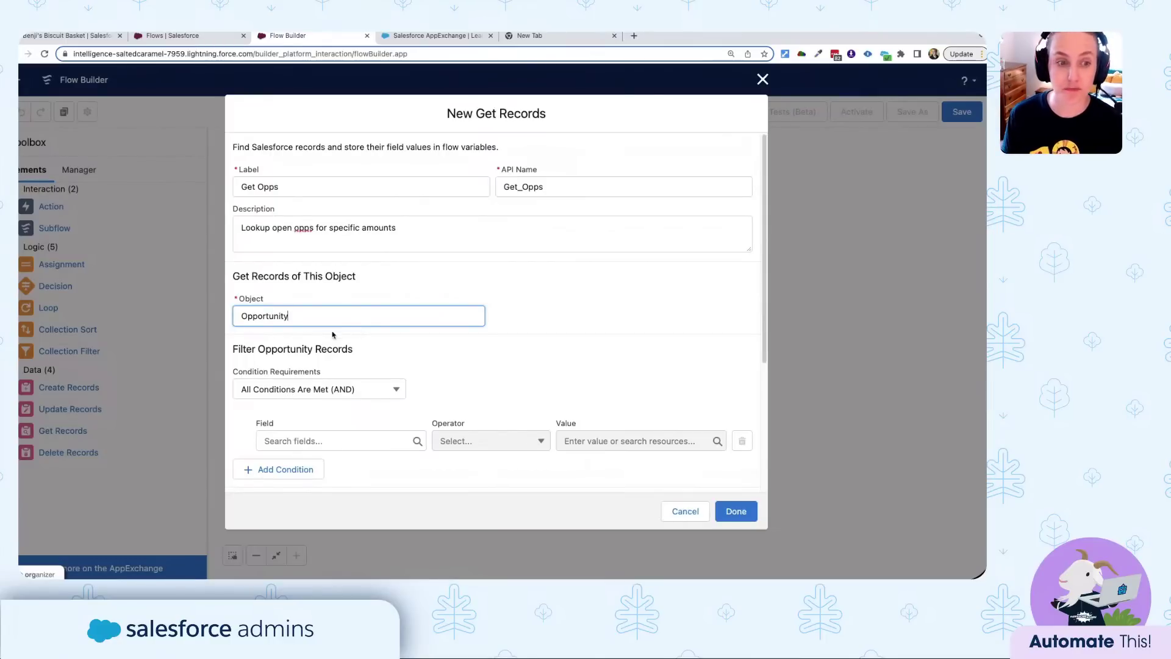
# Filter the Opportunity records with the condition IsClosed Equals $GlobalConstant.False.
pyautogui.scroll(-1, 353, 387)
pyautogui.scroll(-1, 357, 383)
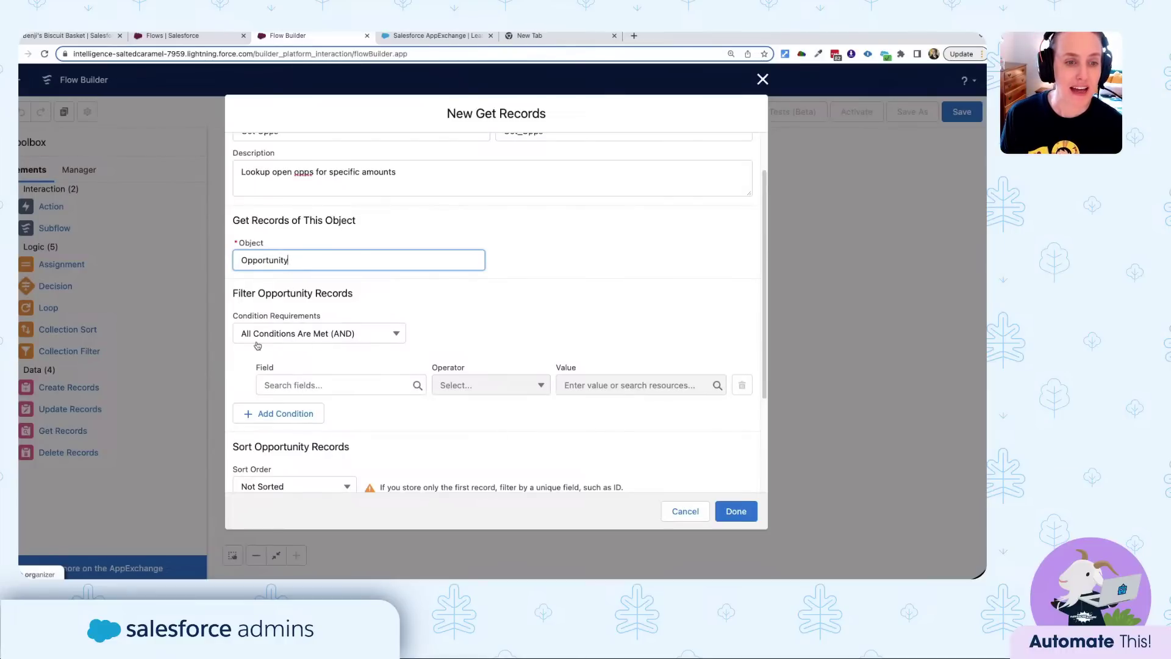
pyautogui.click(315, 386)
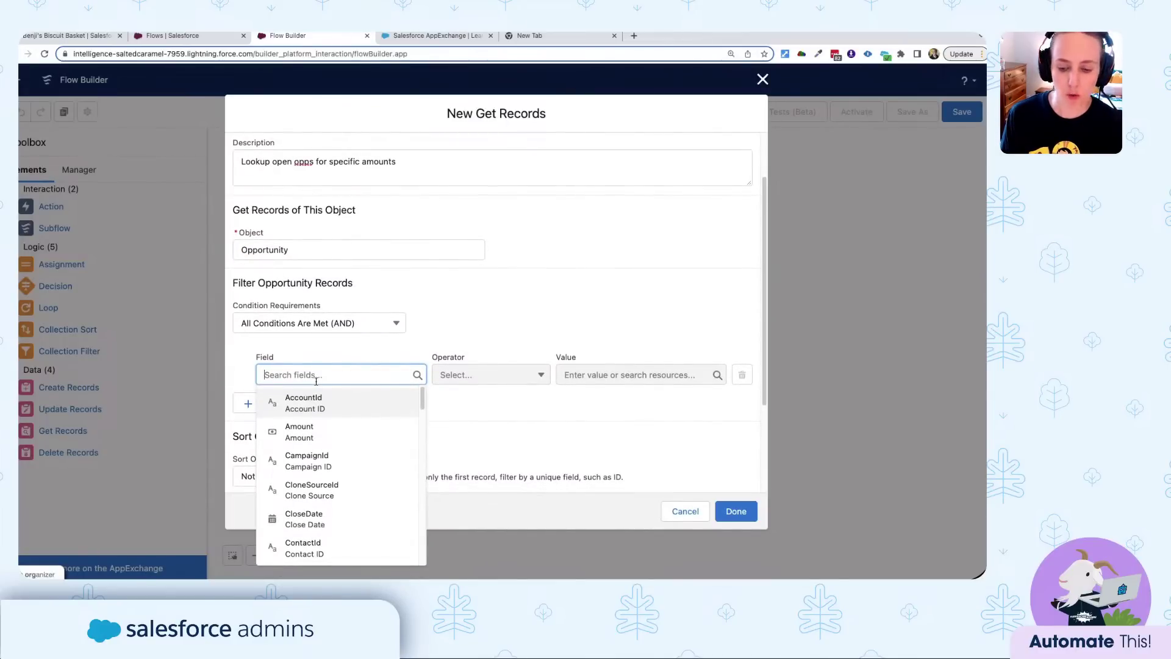
pyautogui.write('IsClo')
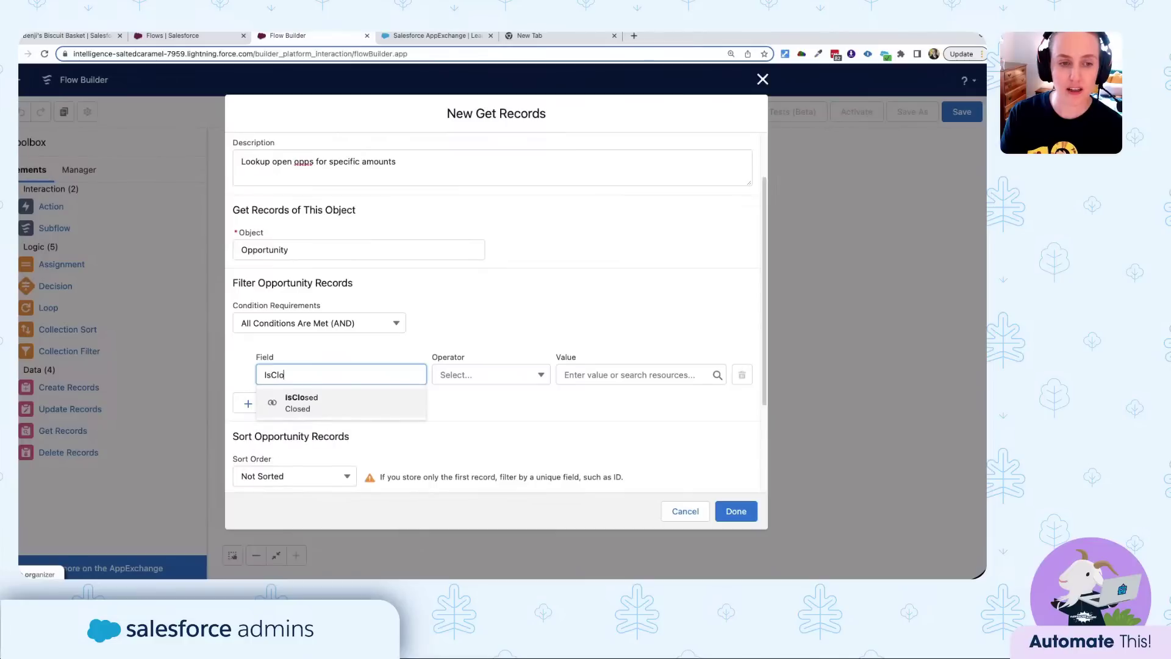
pyautogui.click(320, 400)
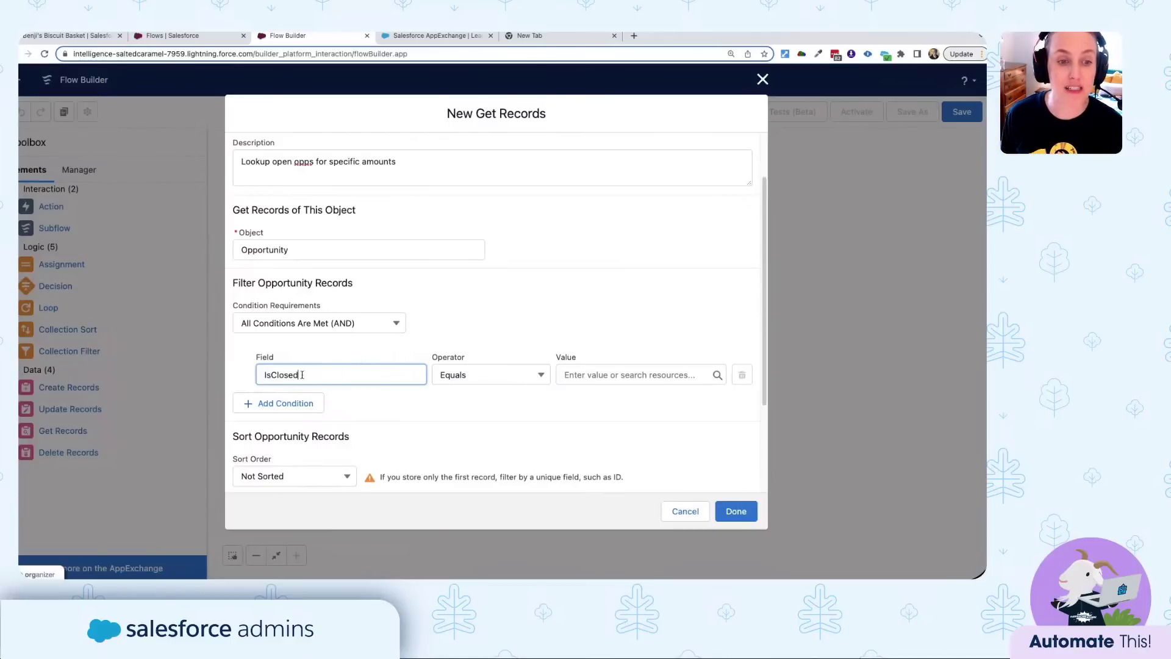
pyautogui.click(397, 356)
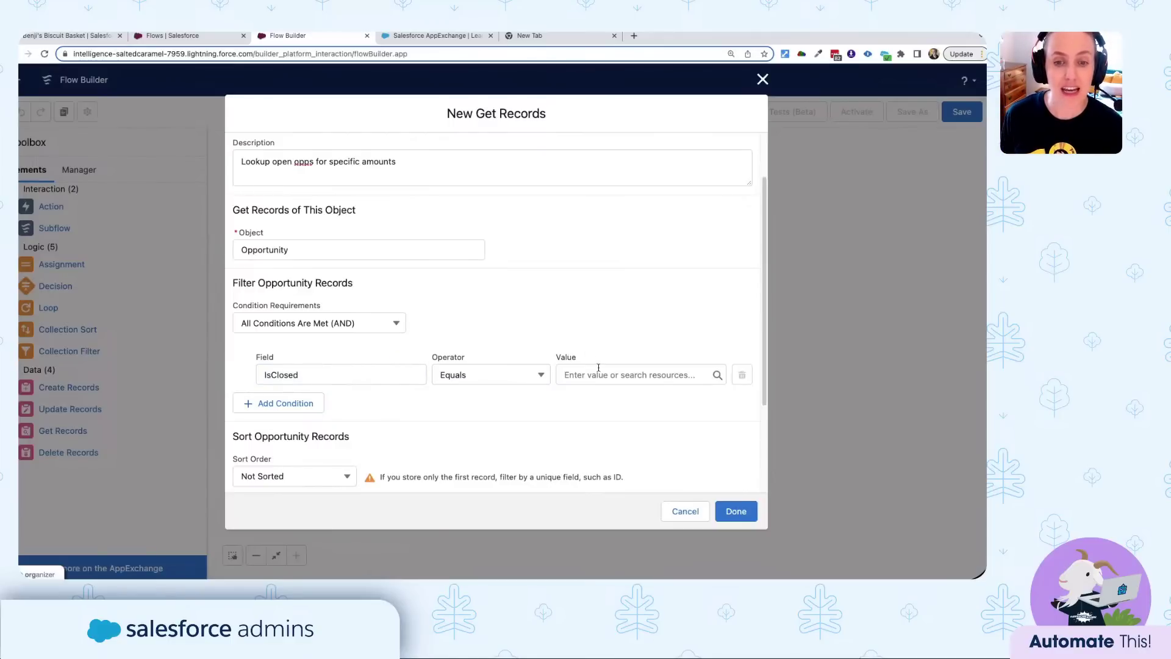
pyautogui.click(601, 377)
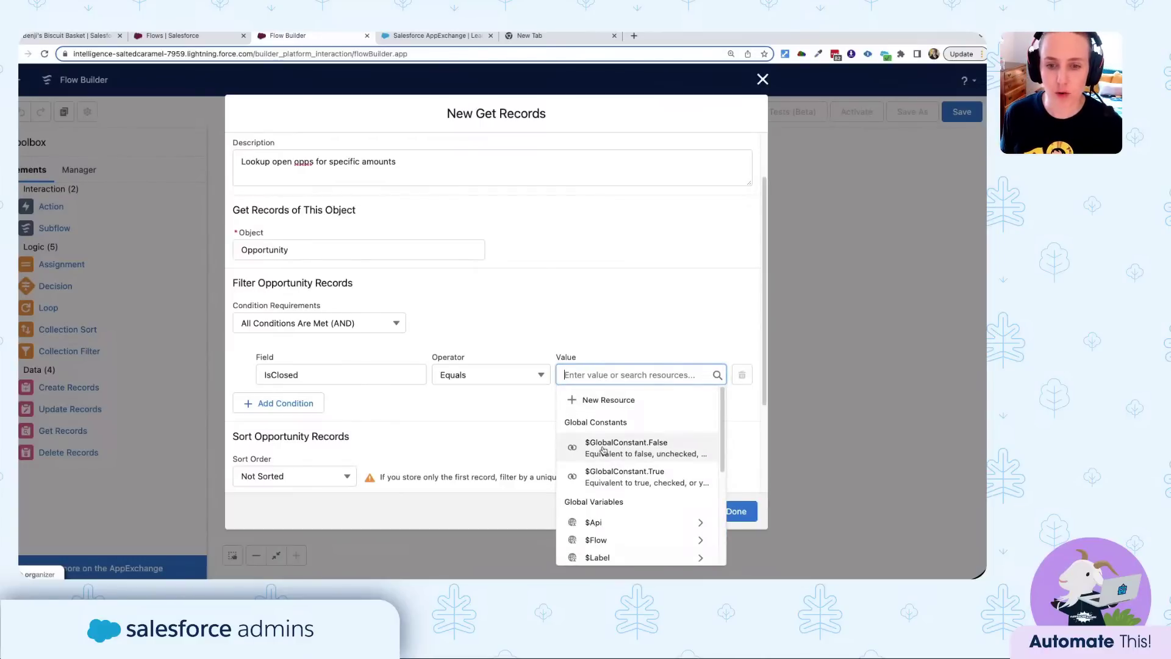
pyautogui.click(577, 448)
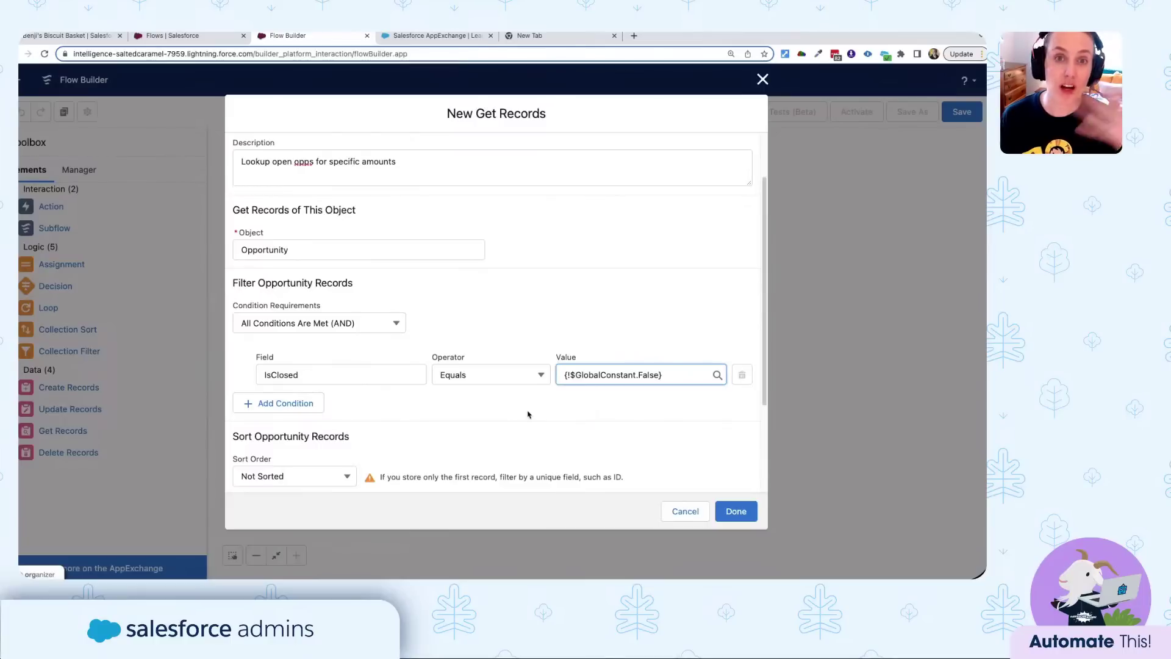
pyautogui.click(556, 408)
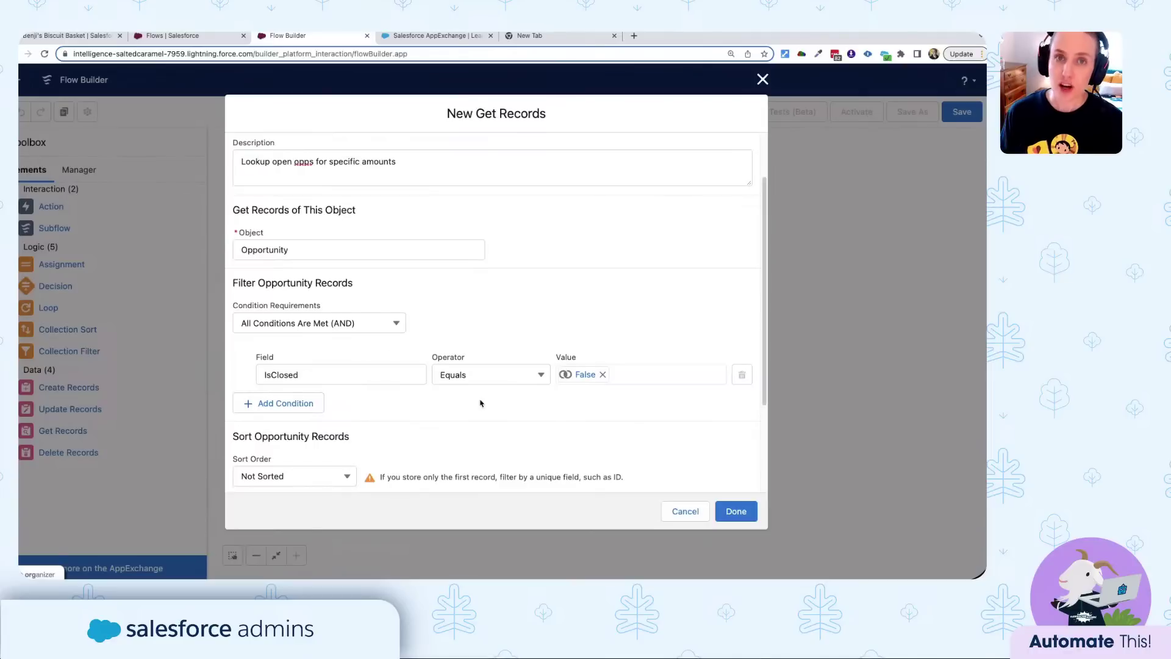
# Add a second filter condition to the Opportunity records on the AccountId field.
pyautogui.click(300, 404)
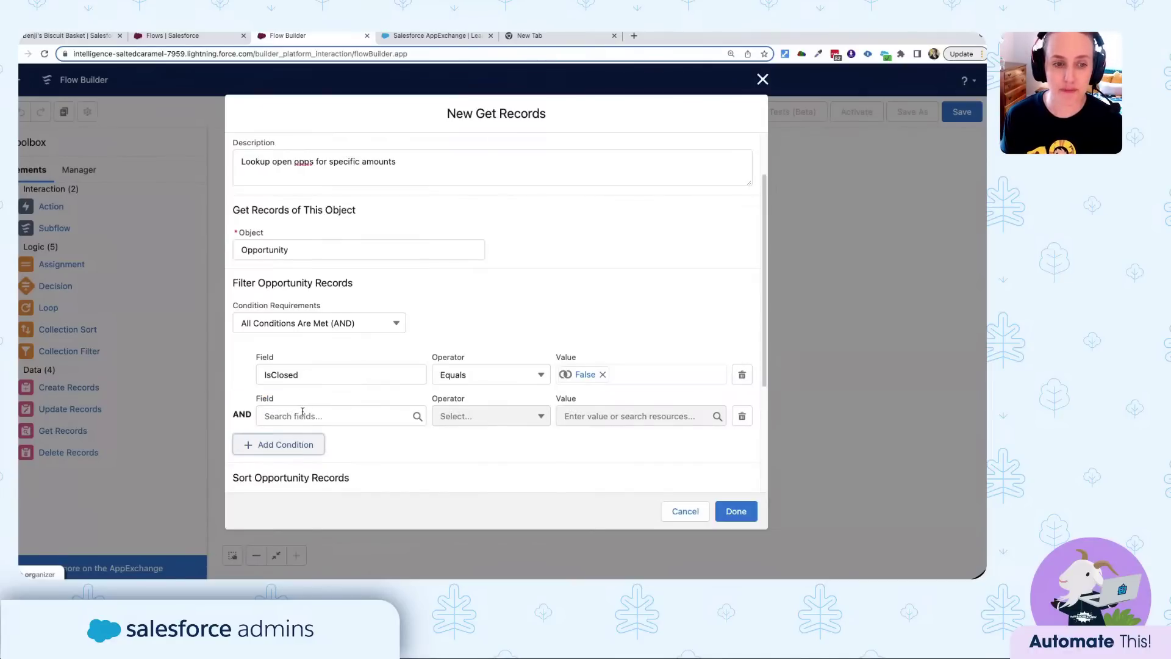
pyautogui.click(303, 414)
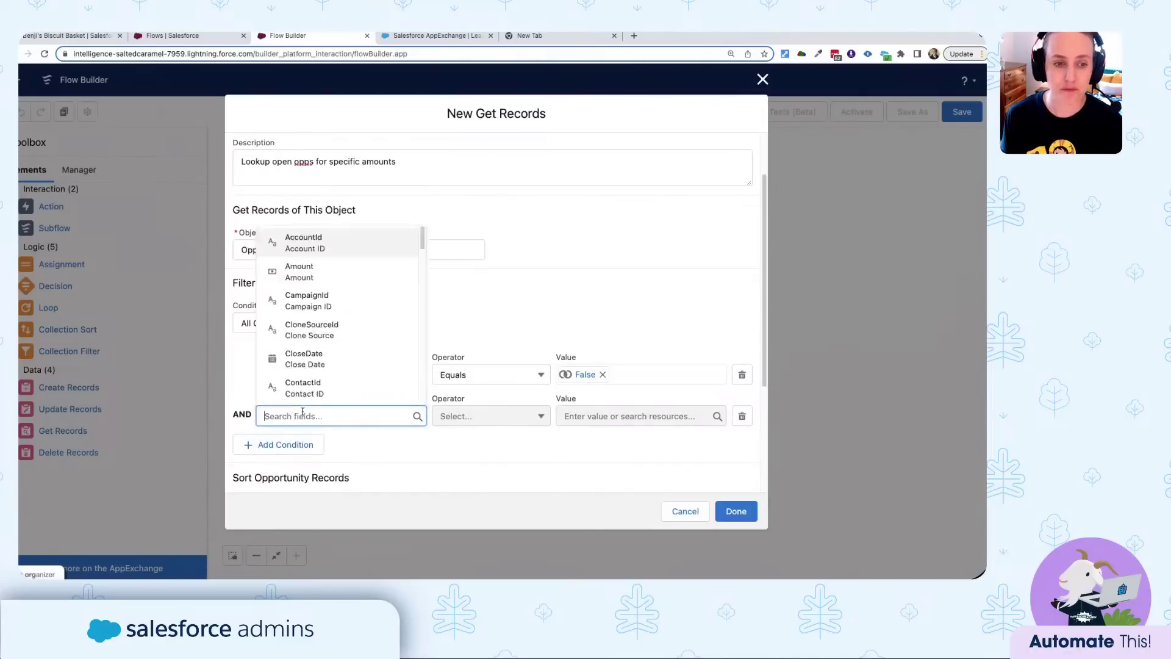
pyautogui.click(319, 237)
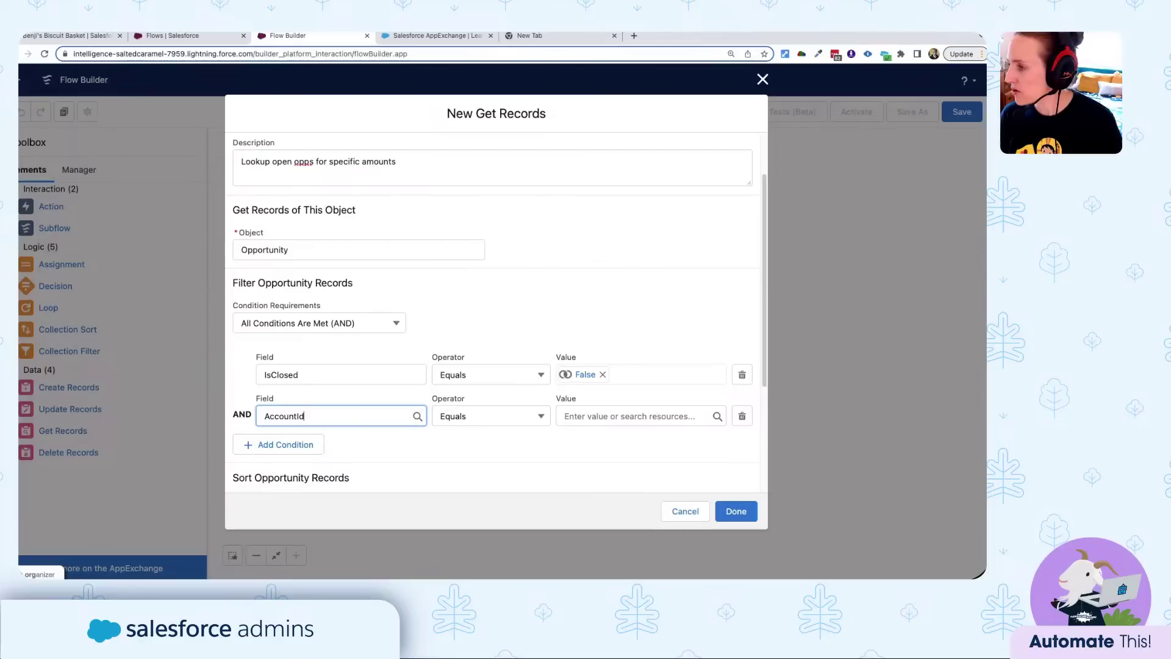
# Set the AccountId condition's value to the Id (Account ID) field of the $Record global variable.
pyautogui.click(603, 414)
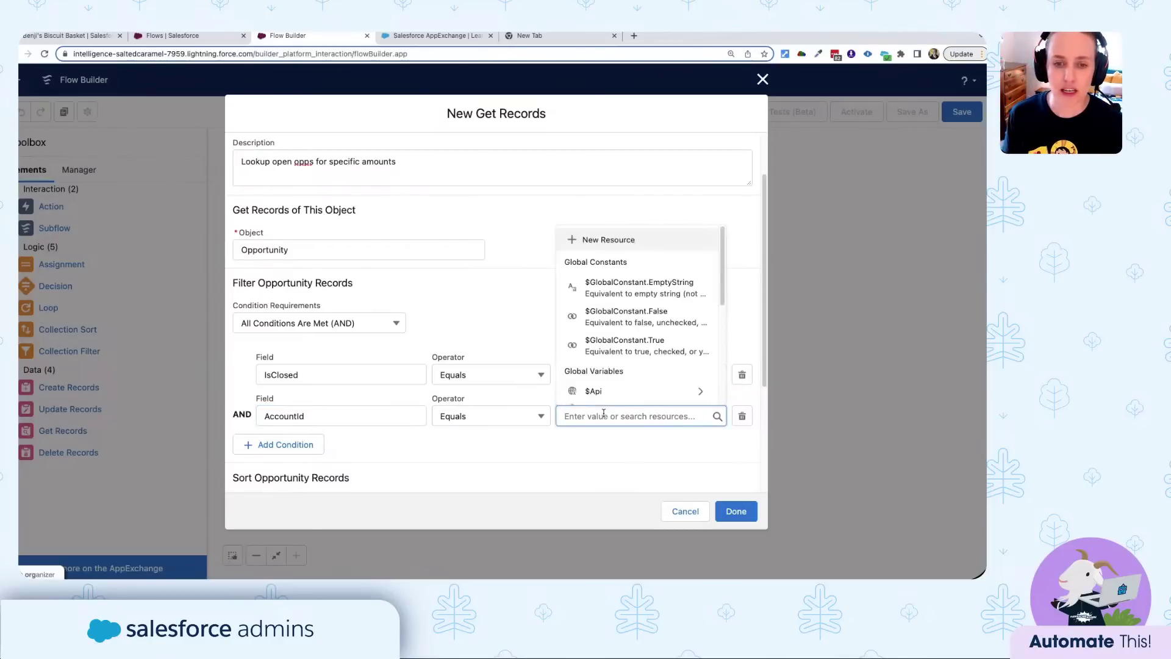
pyautogui.scroll(-3, 607, 393)
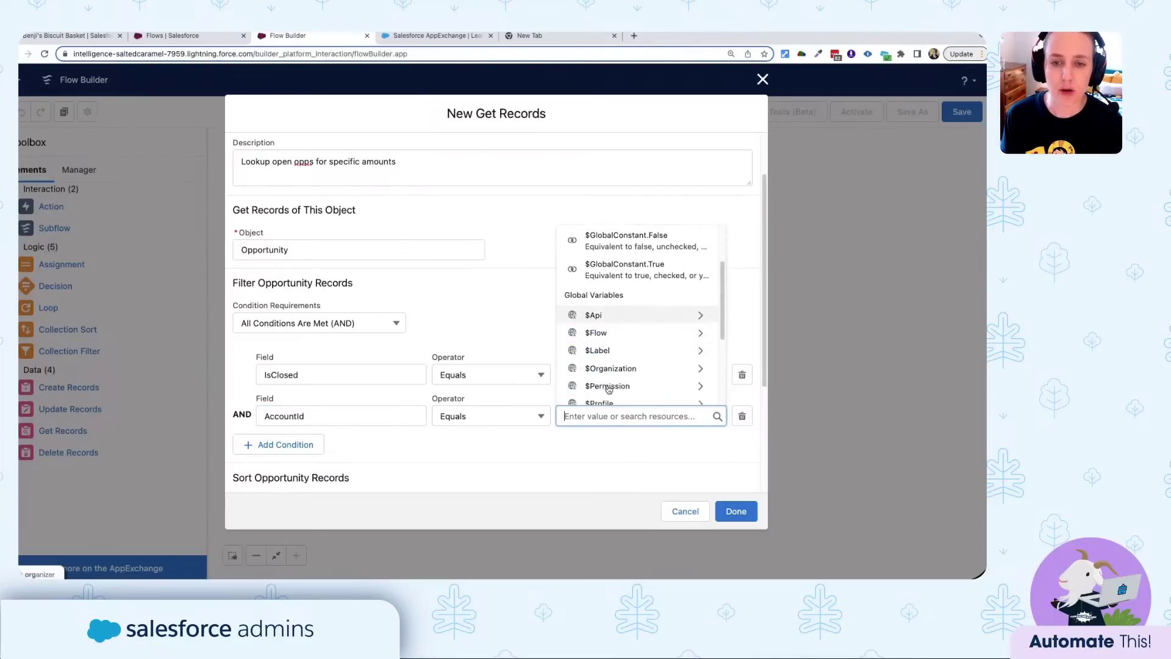
pyautogui.scroll(-1, 609, 389)
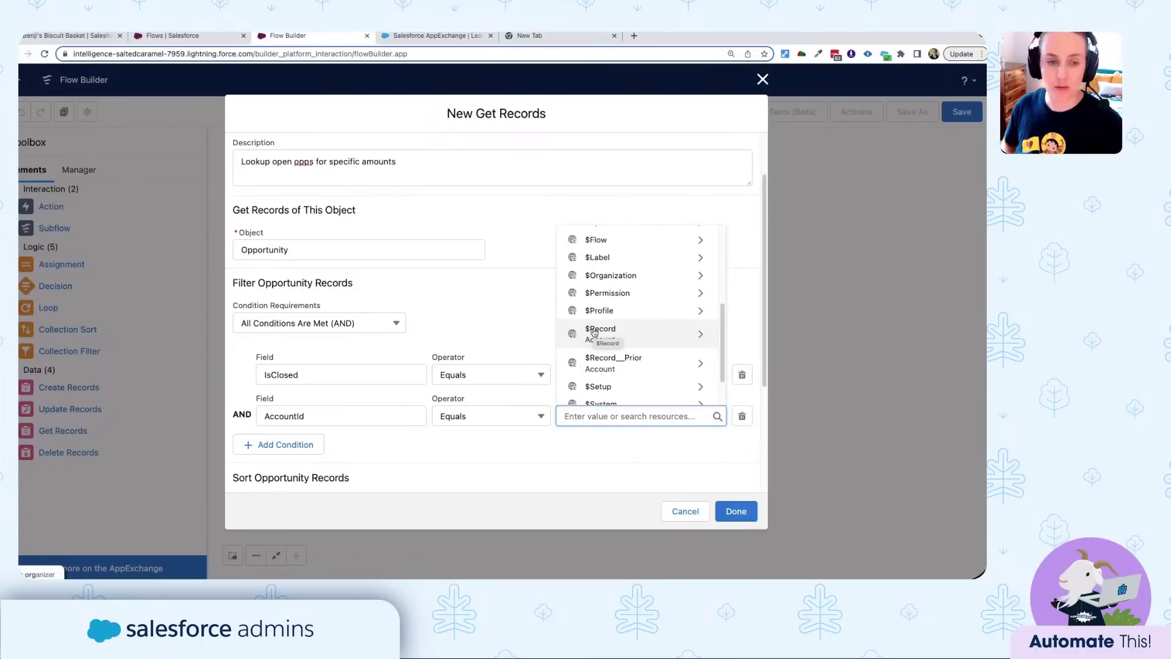
pyautogui.click(568, 445)
pyautogui.click(584, 412)
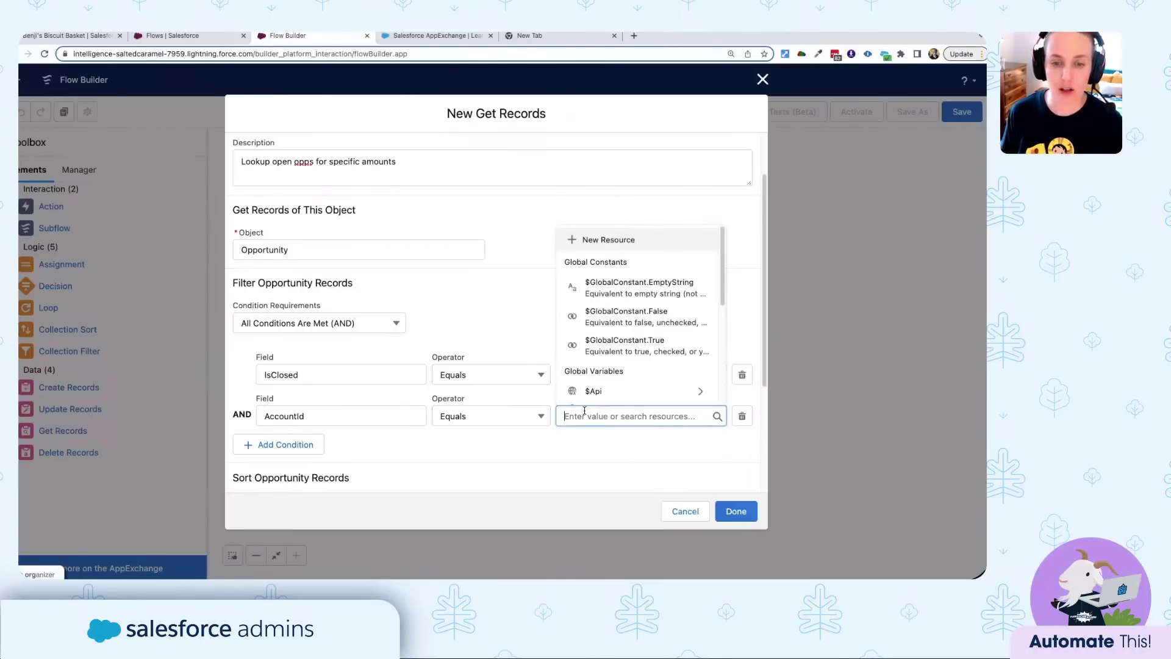
pyautogui.scroll(-2, 593, 305)
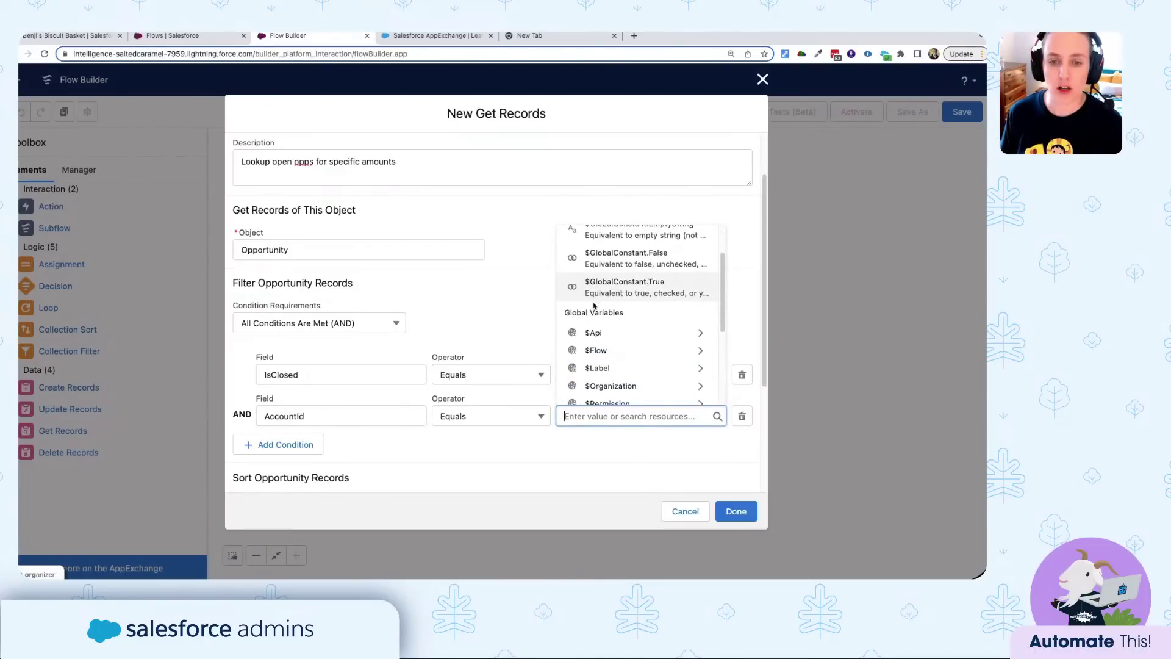
pyautogui.scroll(-3, 594, 305)
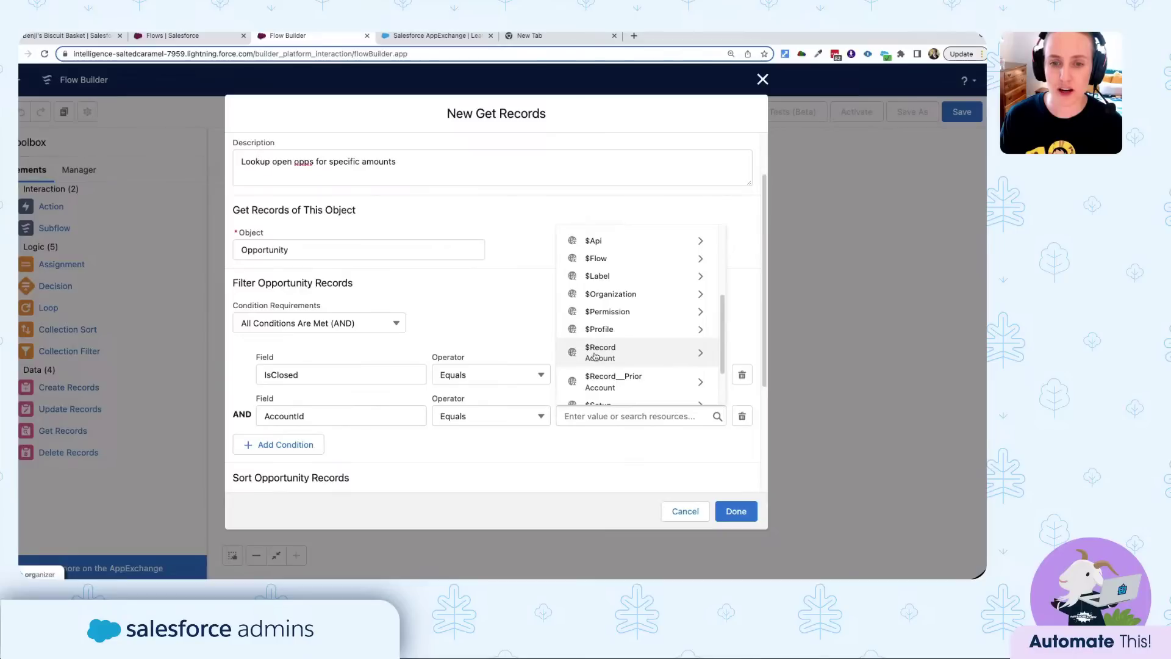
pyautogui.click(595, 354)
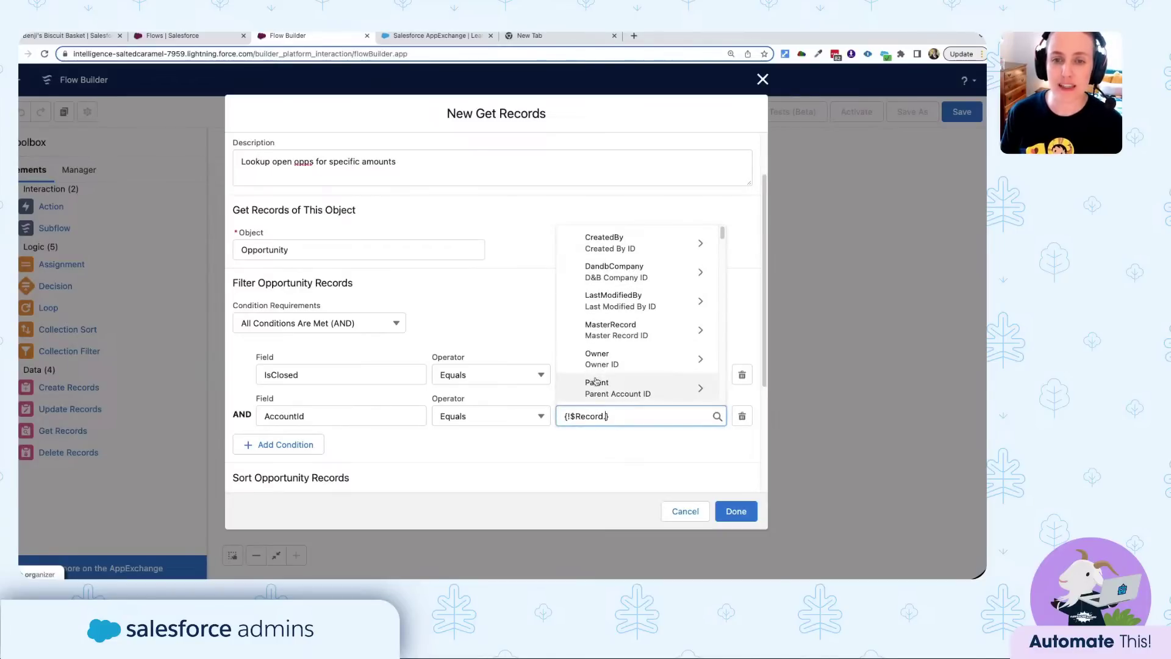
pyautogui.scroll(-1, 609, 355)
pyautogui.scroll(-6, 609, 355)
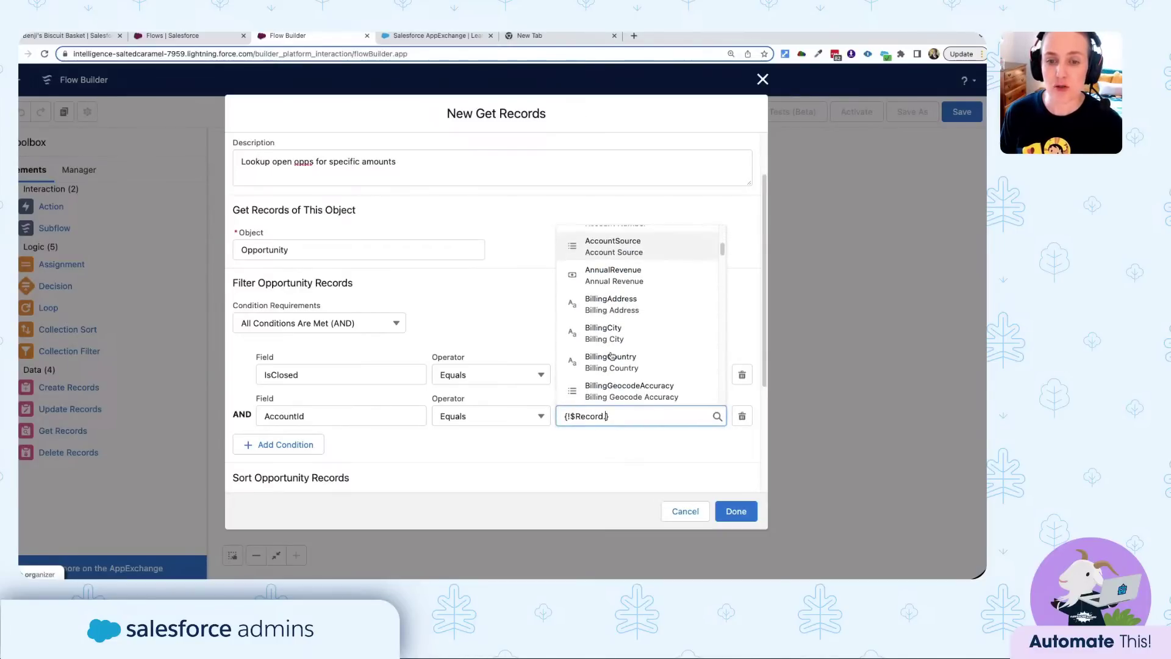
pyautogui.scroll(-4, 612, 357)
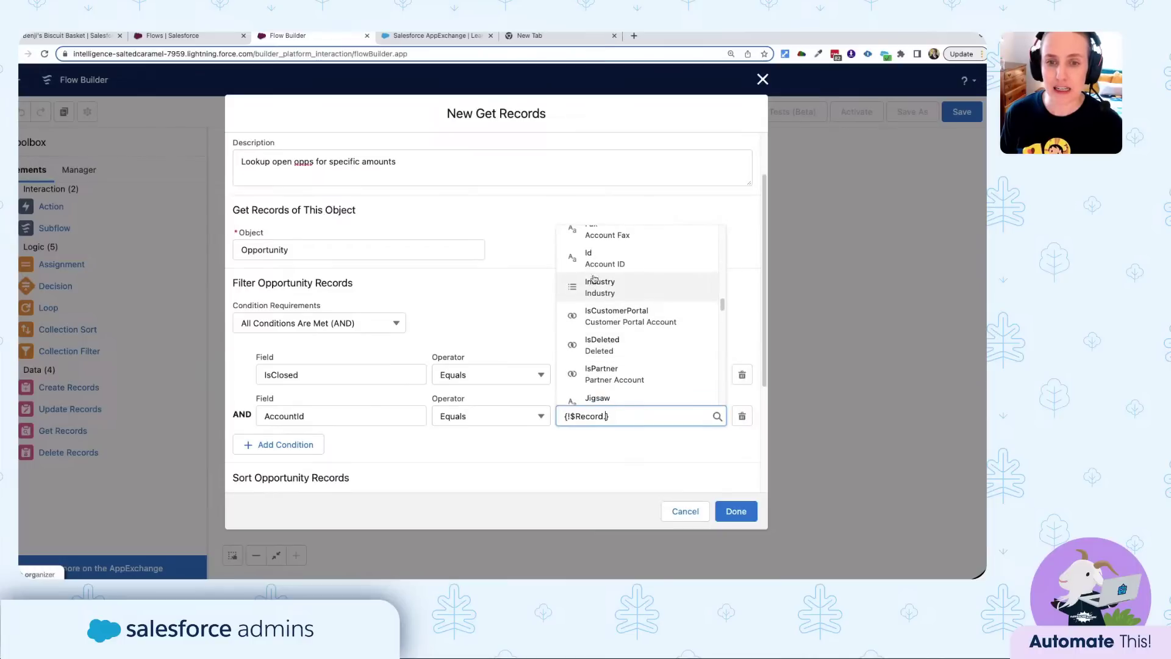
pyautogui.click(594, 255)
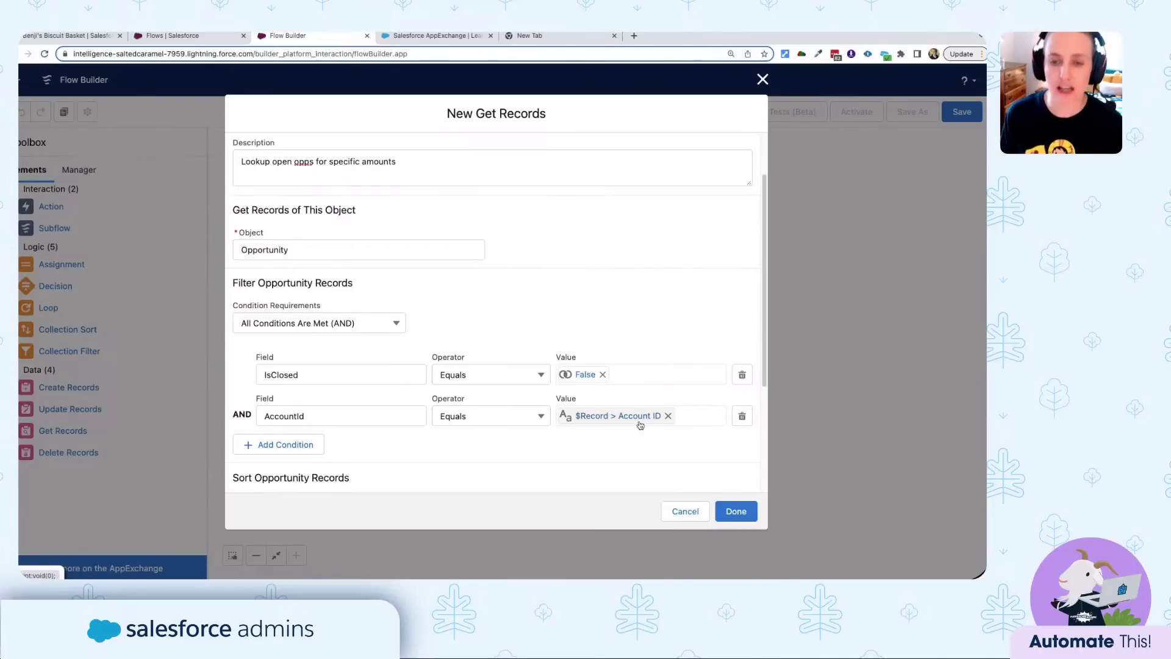
# Clear the AccountId condition's value and reselect $Record > Account ID, filtering the record's fields by "Id".
pyautogui.click(667, 416)
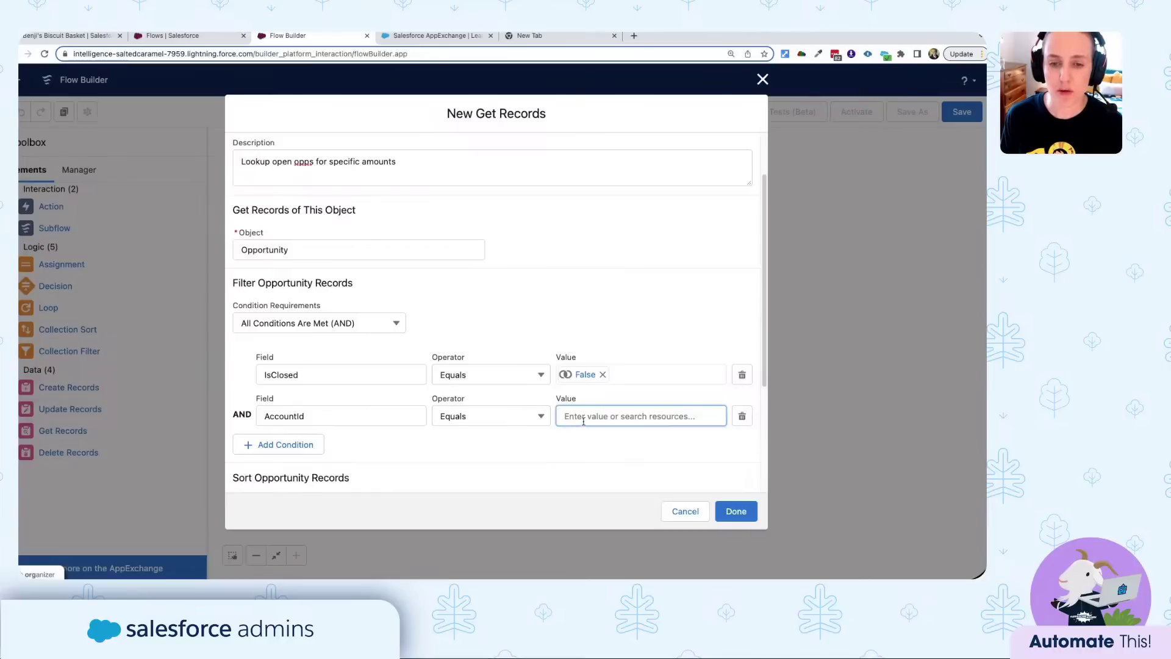
pyautogui.click(582, 417)
pyautogui.scroll(-4, 619, 383)
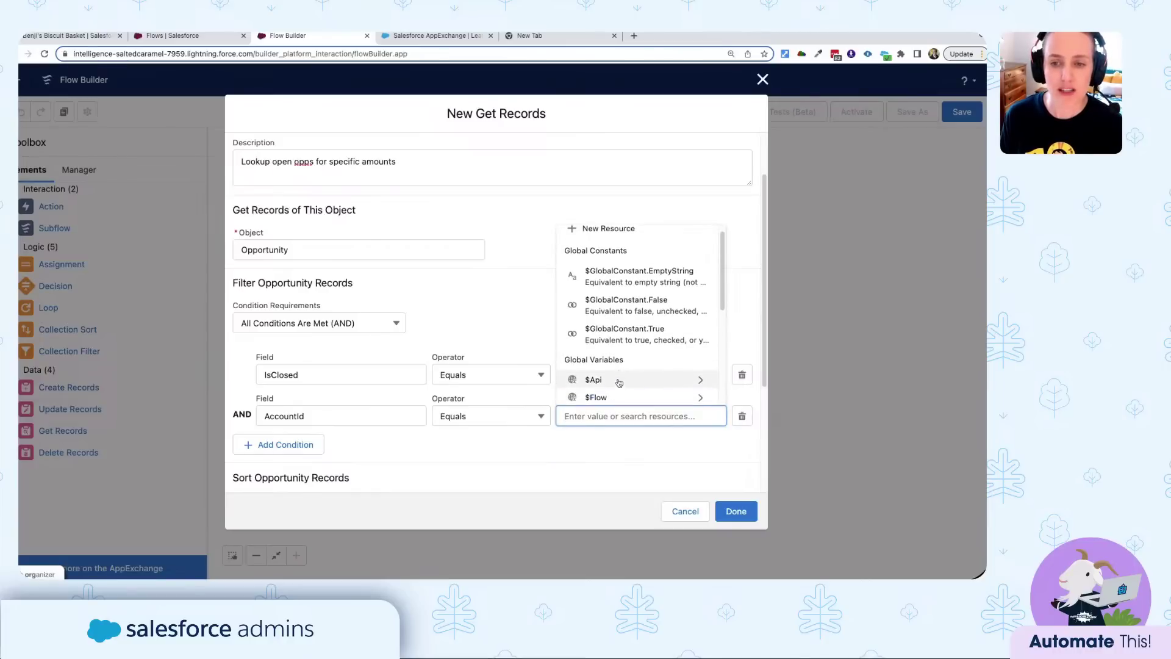
pyautogui.scroll(-2, 619, 383)
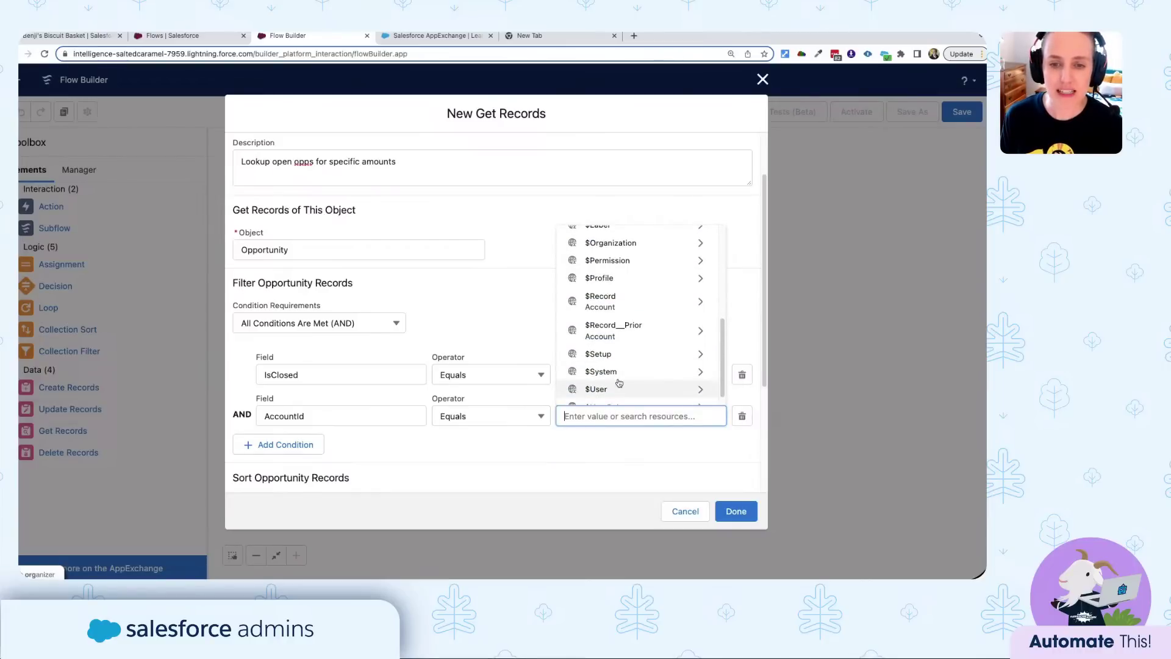
pyautogui.click(600, 301)
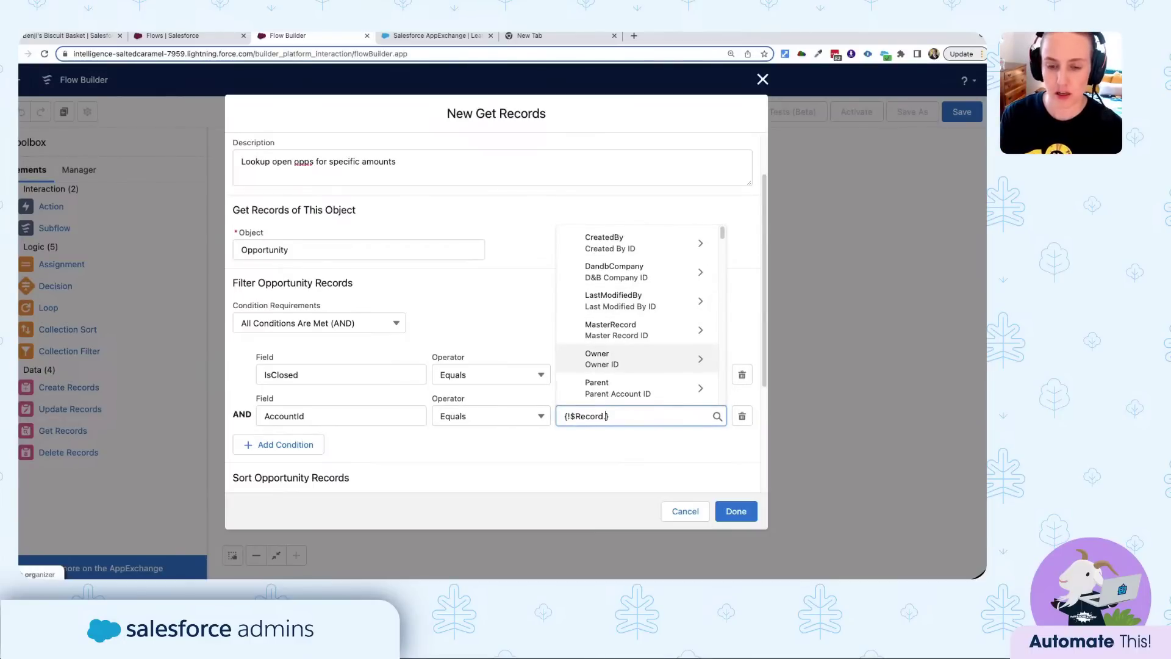
pyautogui.write('Id')
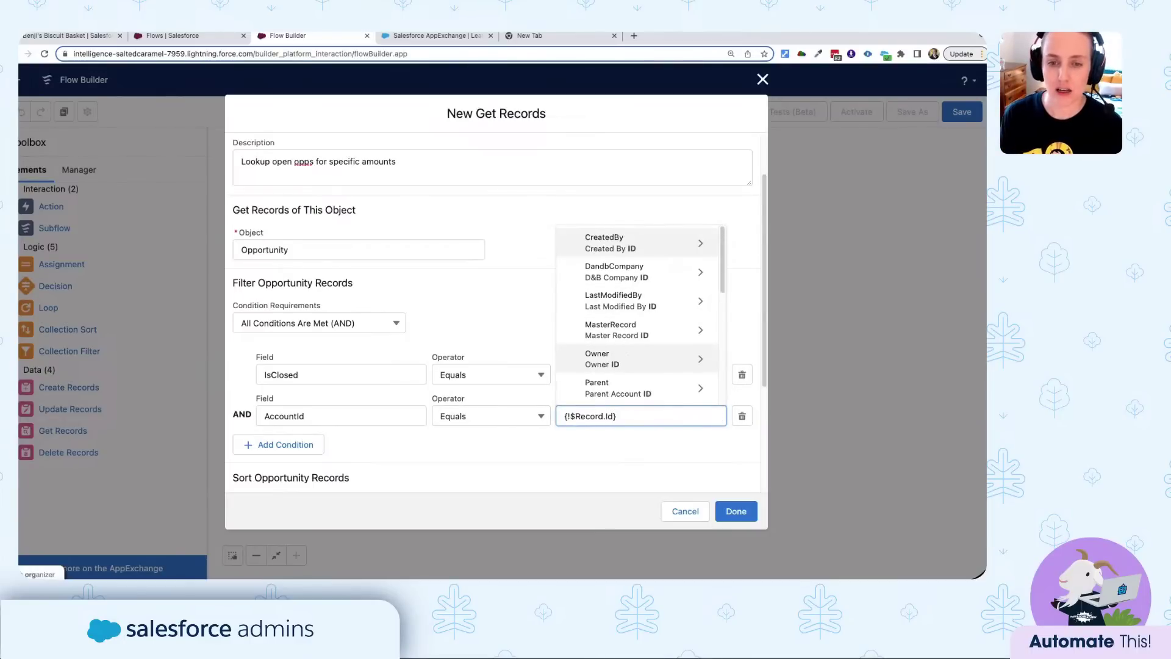
pyautogui.scroll(-1, 600, 367)
pyautogui.scroll(-2, 600, 368)
pyautogui.click(601, 361)
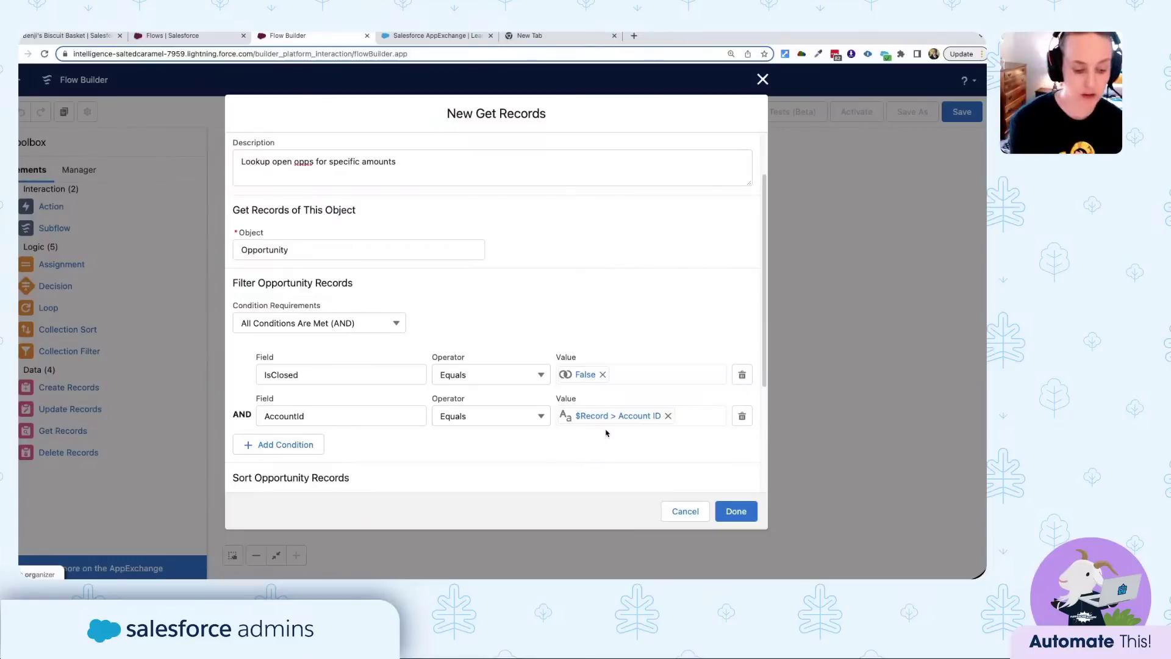
# Set the Get Records element to store all records, finish it, and connect the Start element to Get Opps.
pyautogui.scroll(-5, 579, 434)
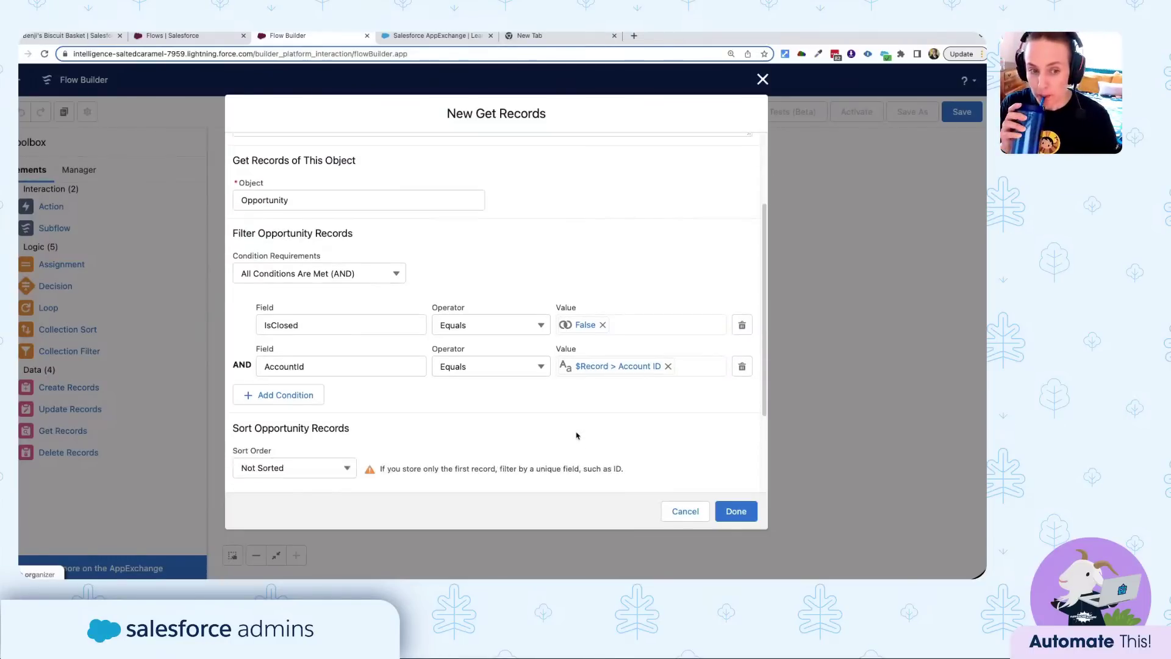
pyautogui.scroll(-1, 576, 435)
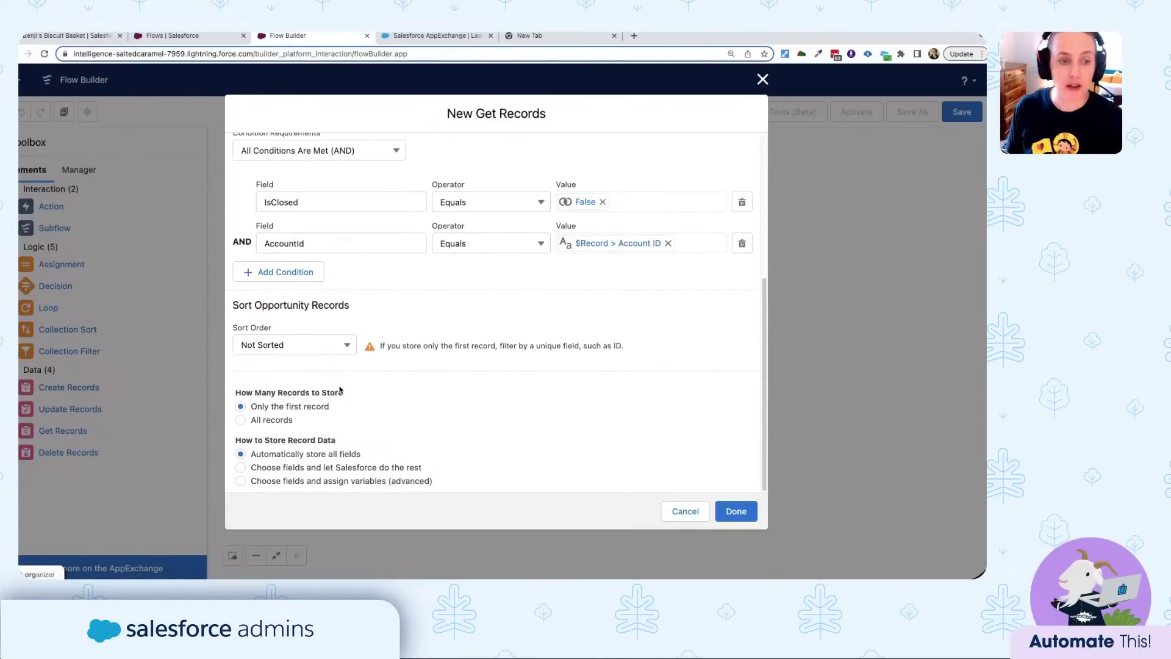
pyautogui.click(240, 421)
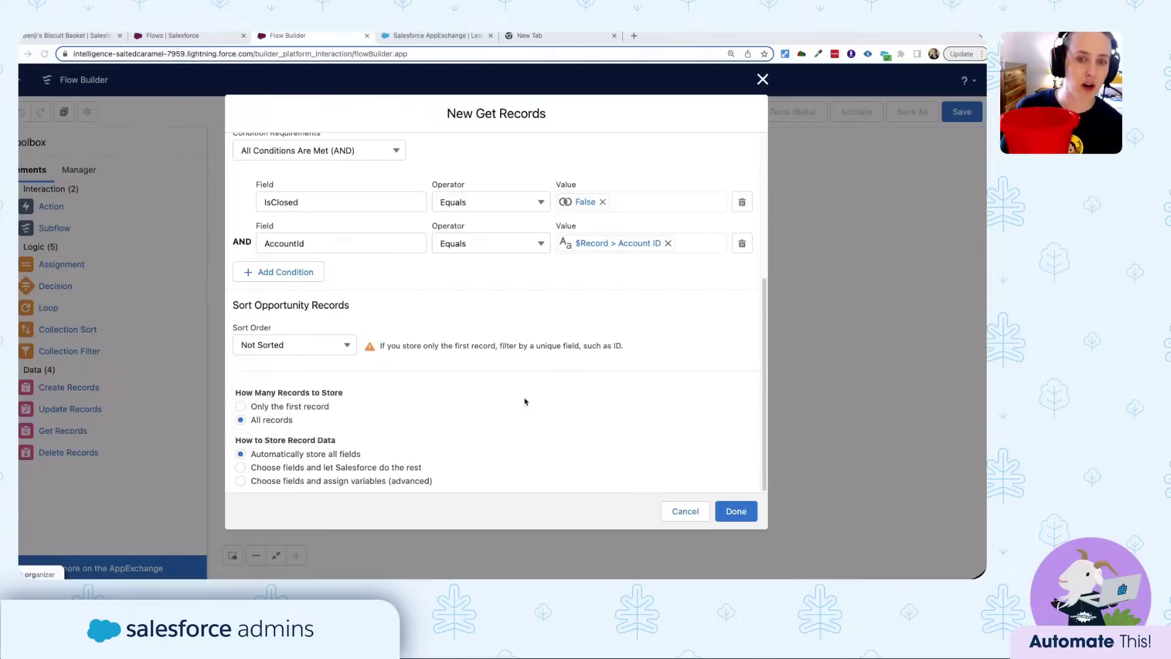
pyautogui.scroll(5, 392, 280)
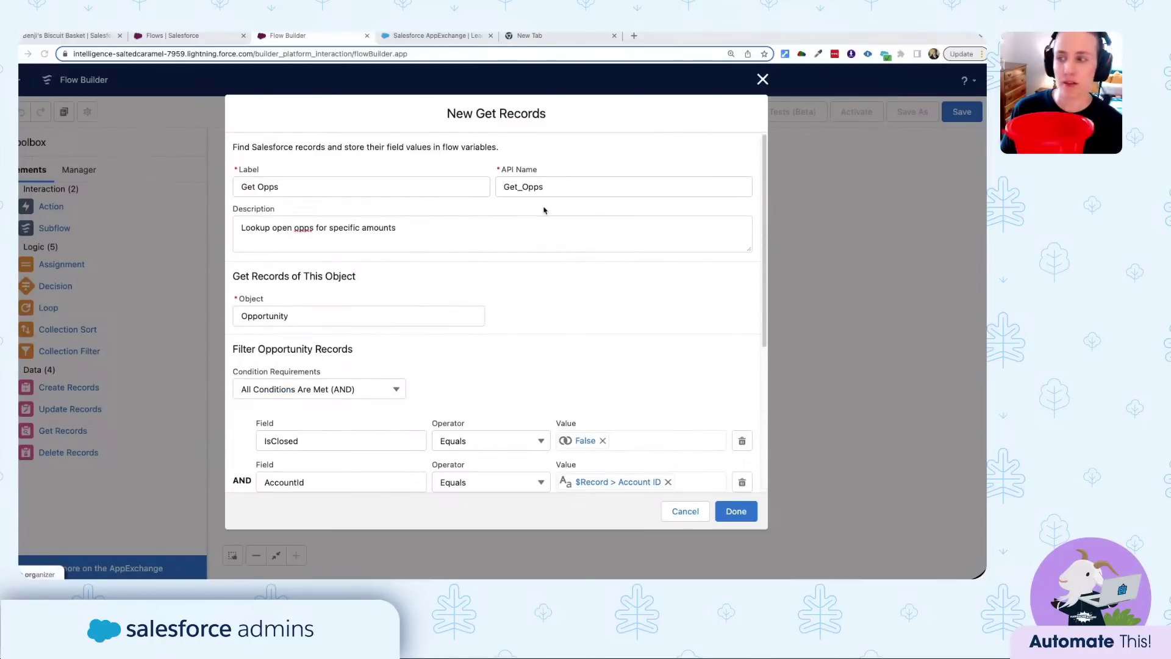
pyautogui.scroll(-3, 543, 209)
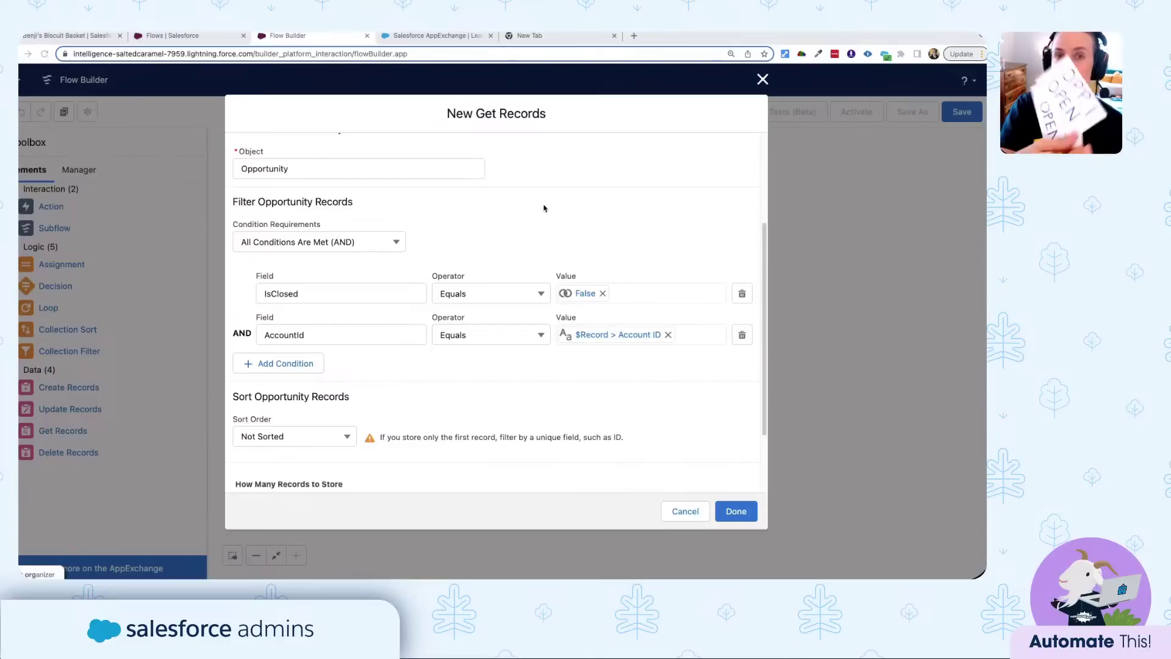
pyautogui.click(729, 511)
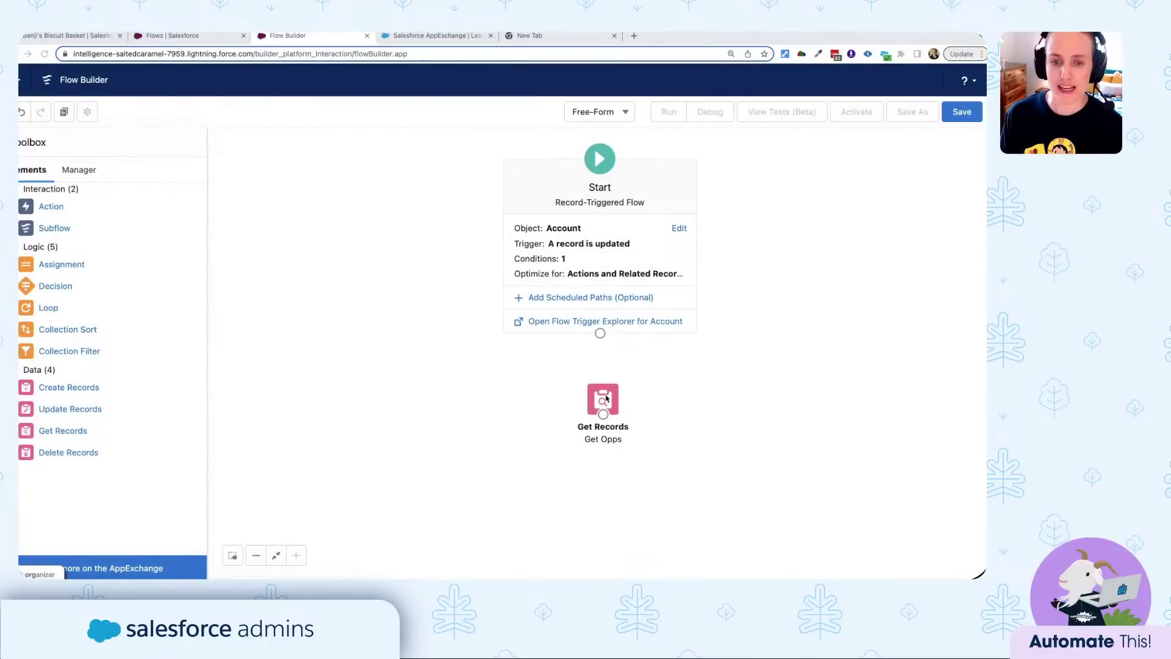
pyautogui.moveTo(601, 333); pyautogui.dragTo(595, 407)
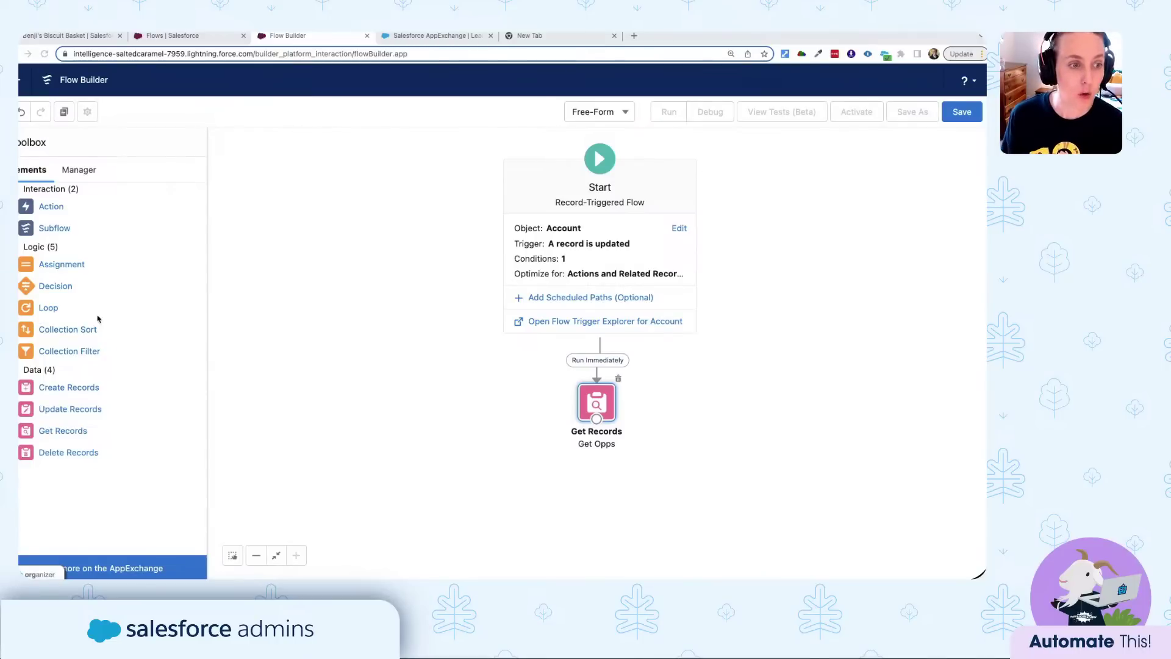
# Place a Loop element beside the Get Opps element and label it "myFirstLoop".
pyautogui.click(45, 309)
pyautogui.moveTo(45, 310); pyautogui.dragTo(668, 394)
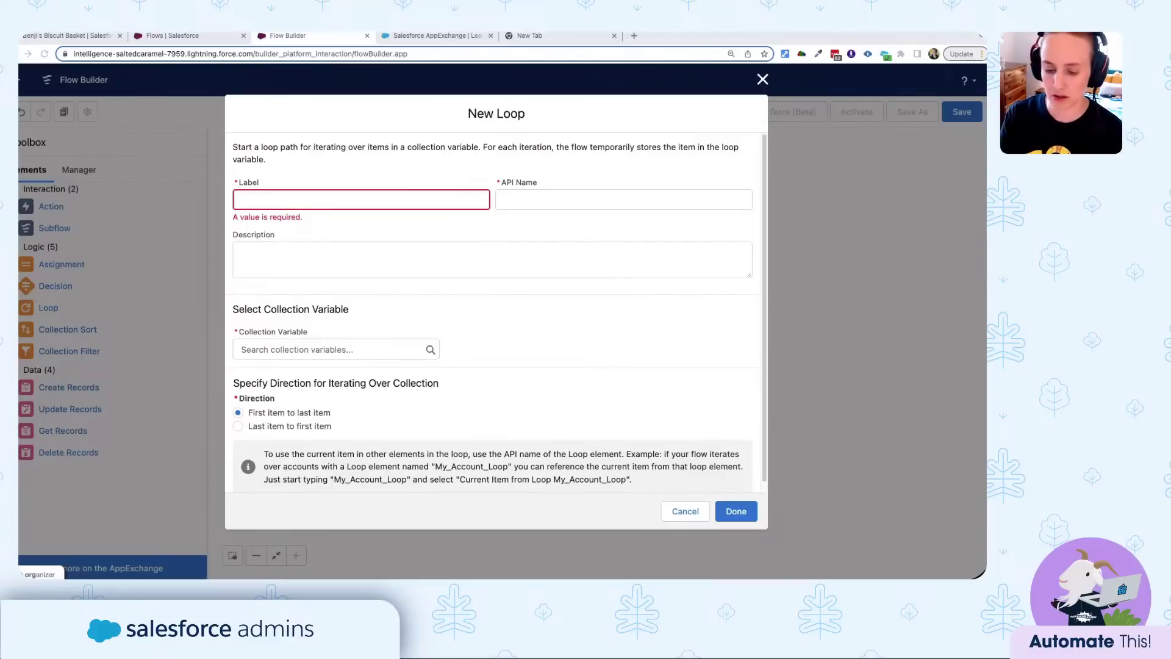
pyautogui.click(252, 202)
pyautogui.write('myFirstLoop')
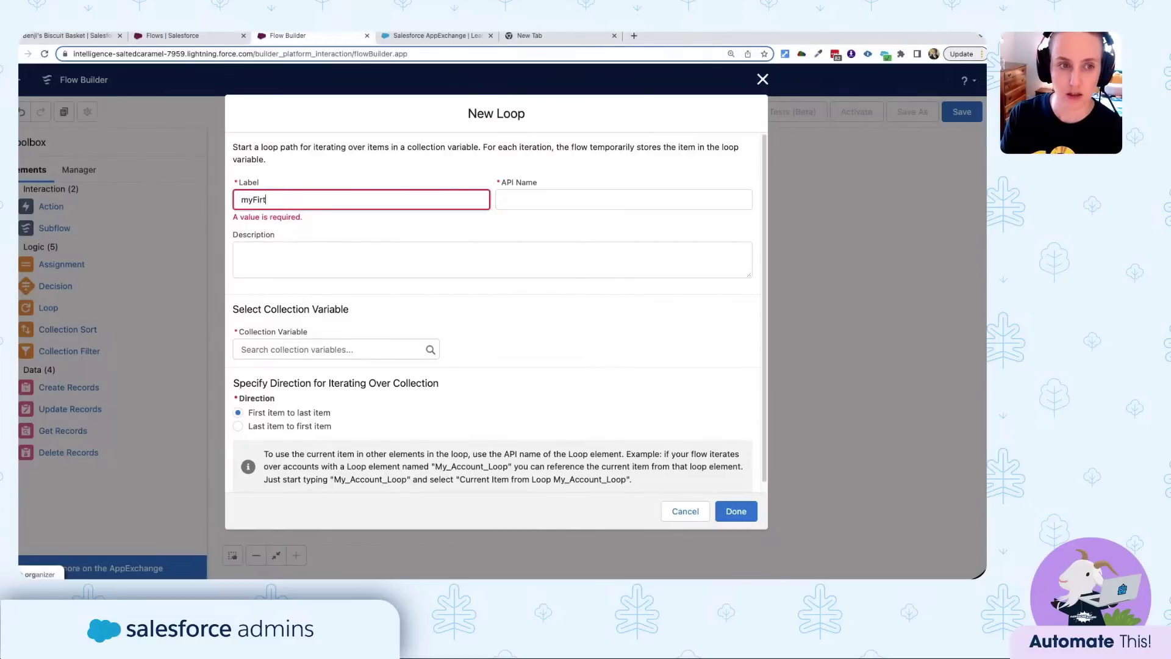
pyautogui.press('Tab')
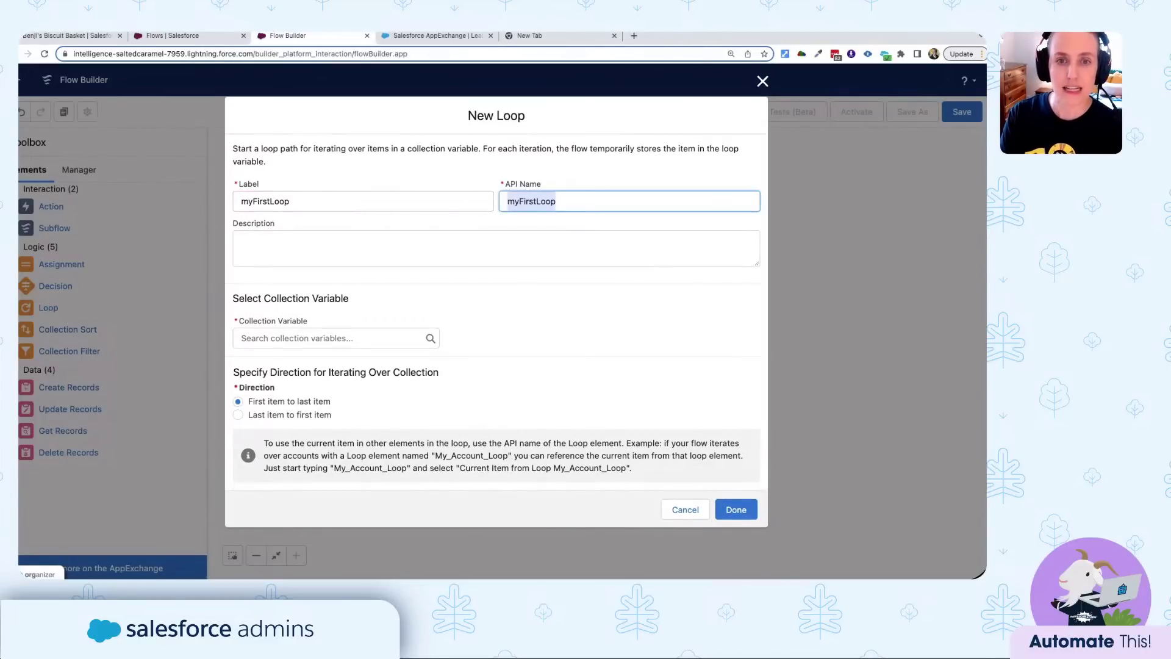
pyautogui.press('Tab')
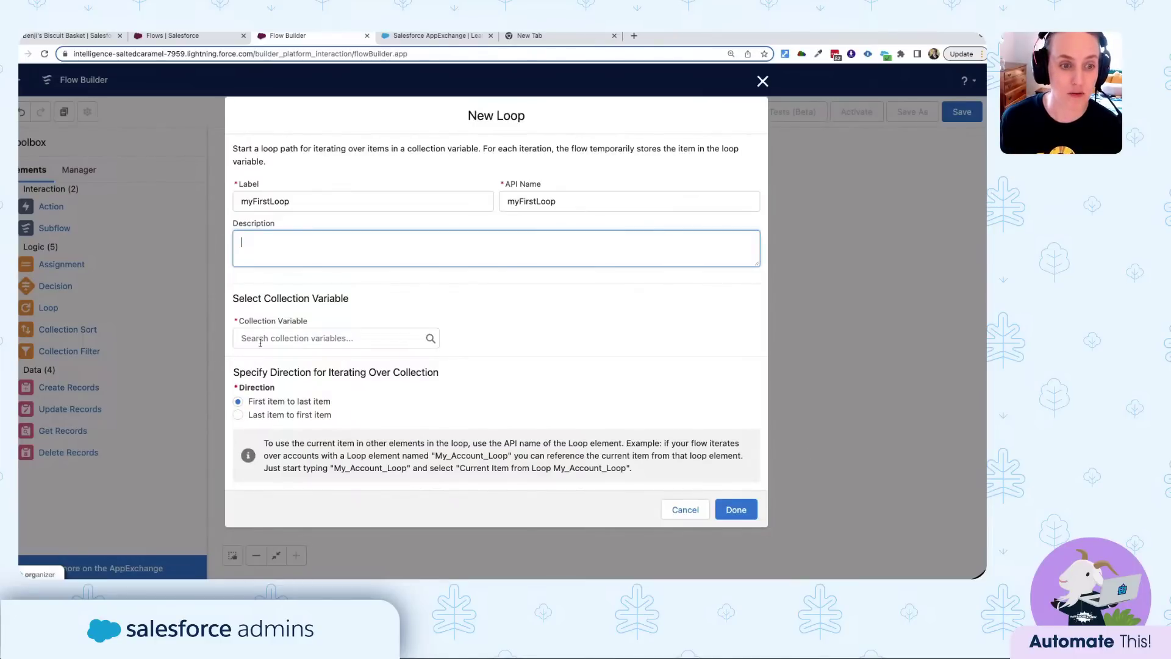
# Choose Opportunities from Get_Opps as the loop's collection variable and finish the Loop element.
pyautogui.click(259, 338)
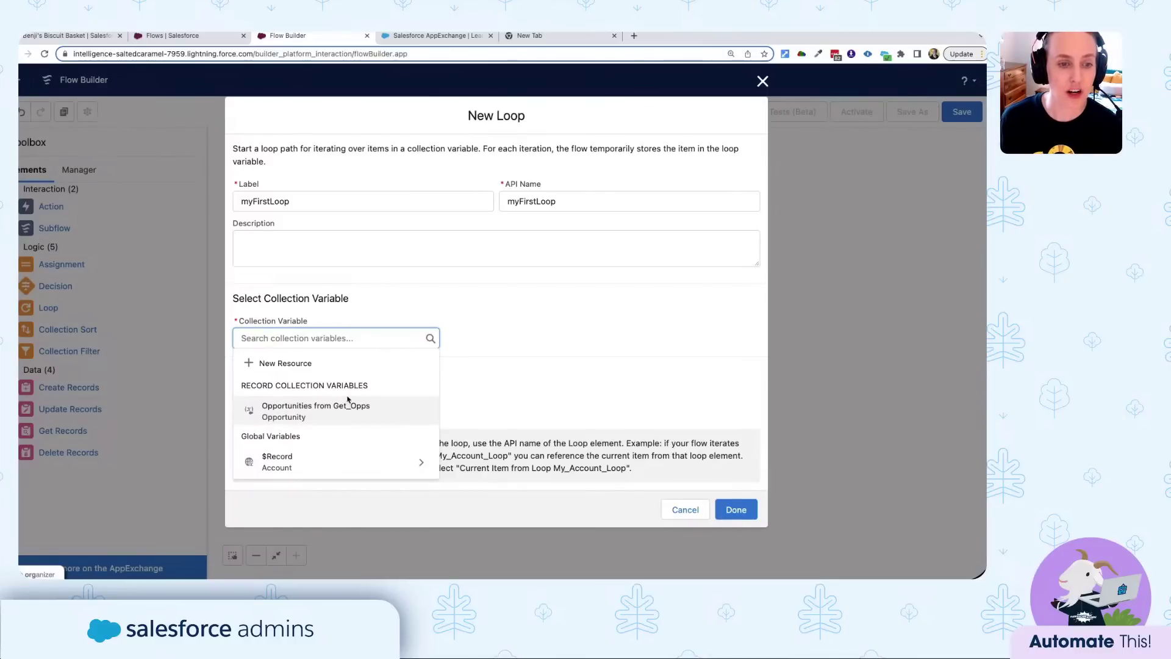
pyautogui.click(282, 421)
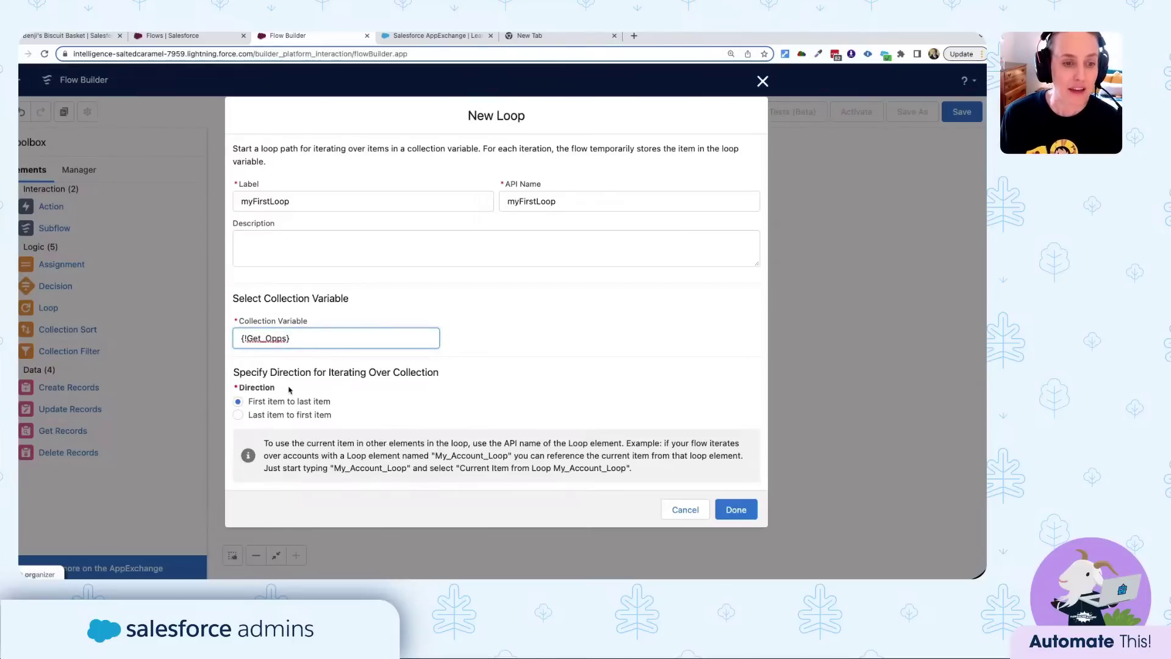
pyautogui.click(730, 505)
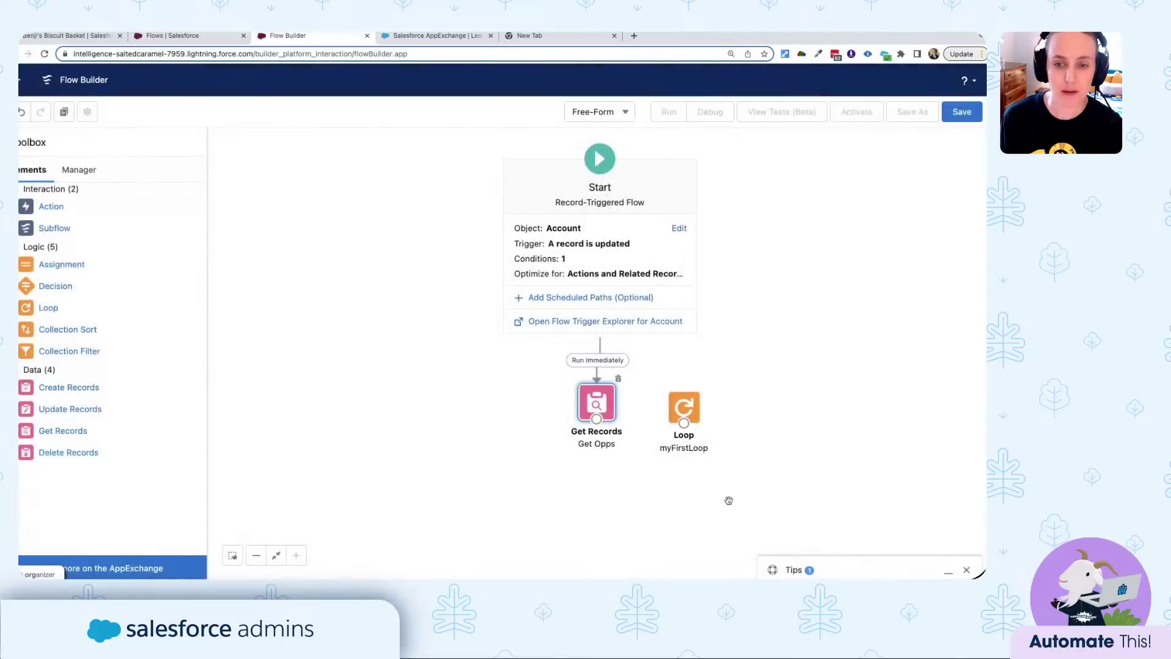
# Reselect Opportunities from Get_Opps as myFirstLoop's collection variable, finish it, and connect the Get Opps element to the loop.
pyautogui.doubleClick(679, 404)
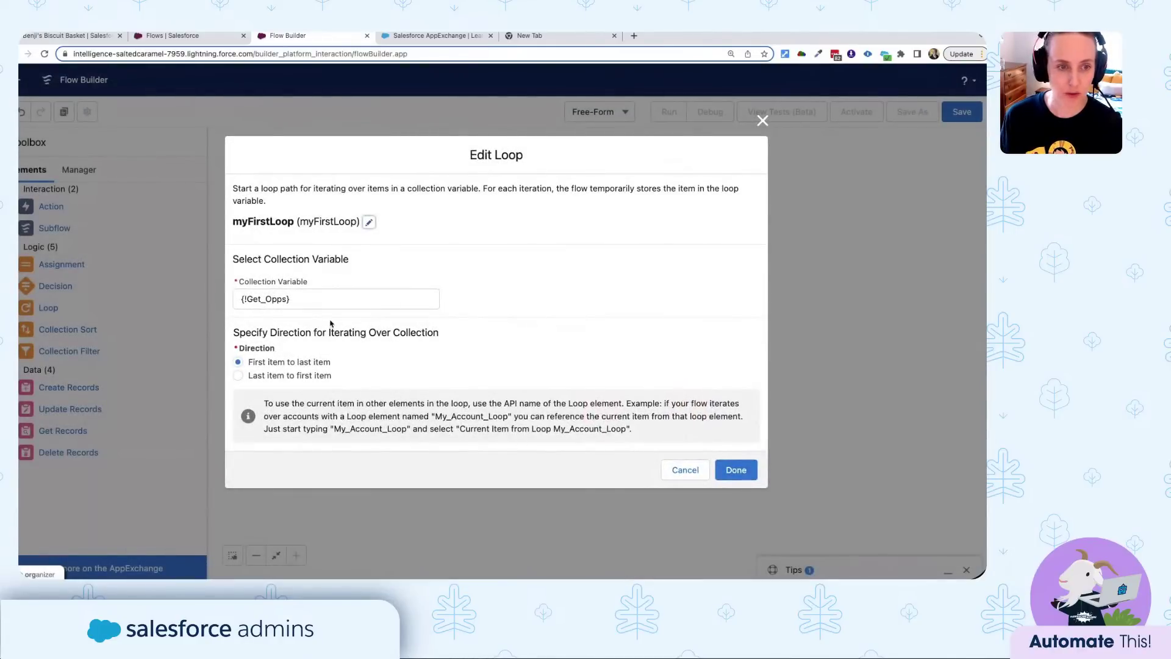
pyautogui.click(264, 299)
pyautogui.doubleClick(263, 299)
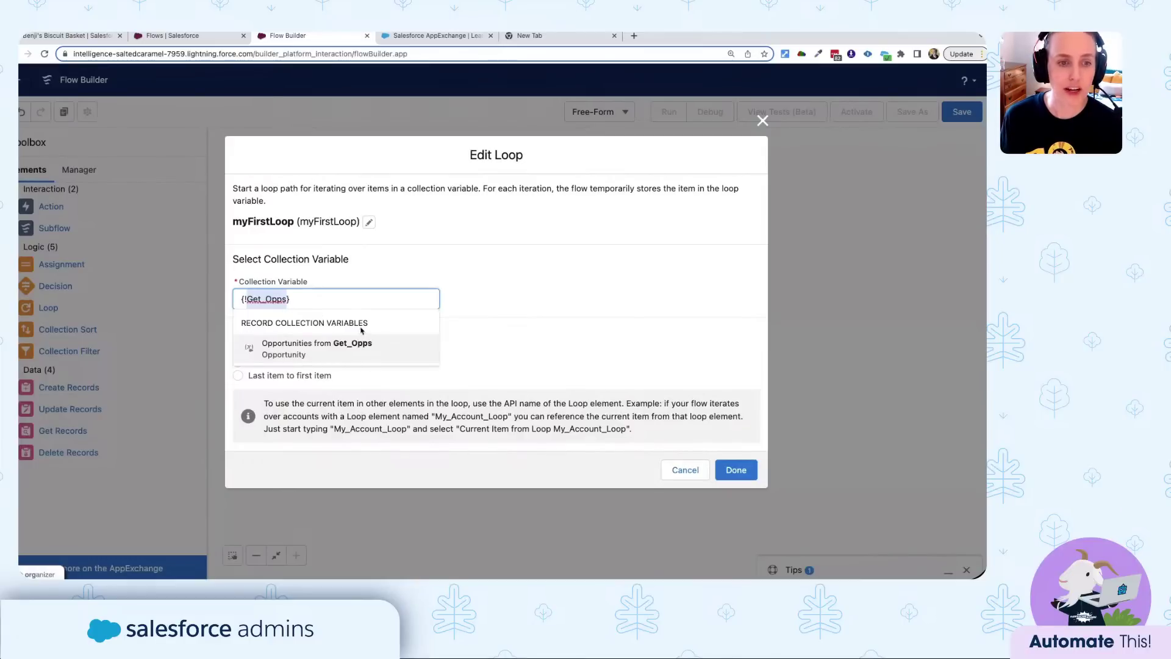
pyautogui.click(317, 348)
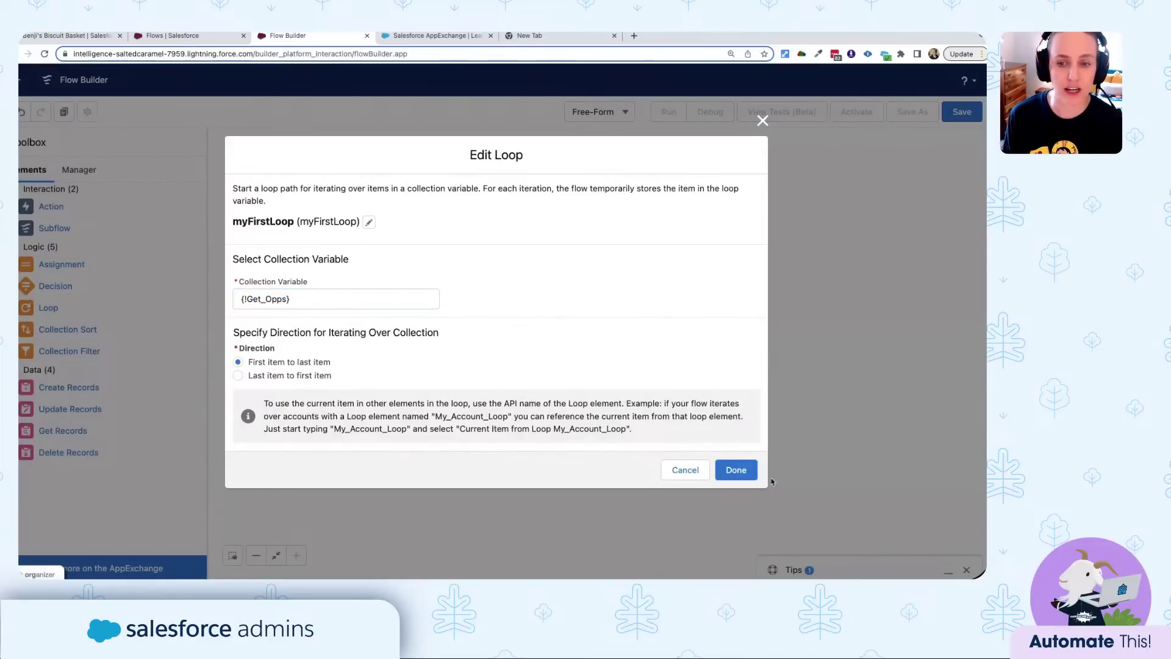
pyautogui.click(736, 470)
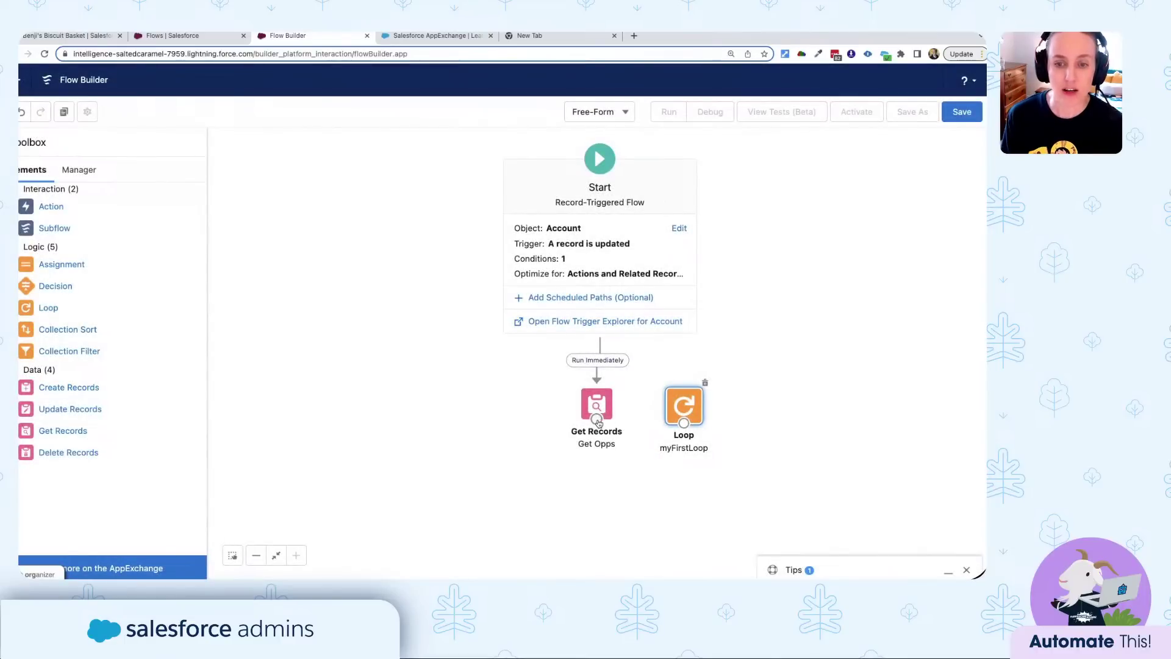
pyautogui.moveTo(598, 422); pyautogui.dragTo(696, 404)
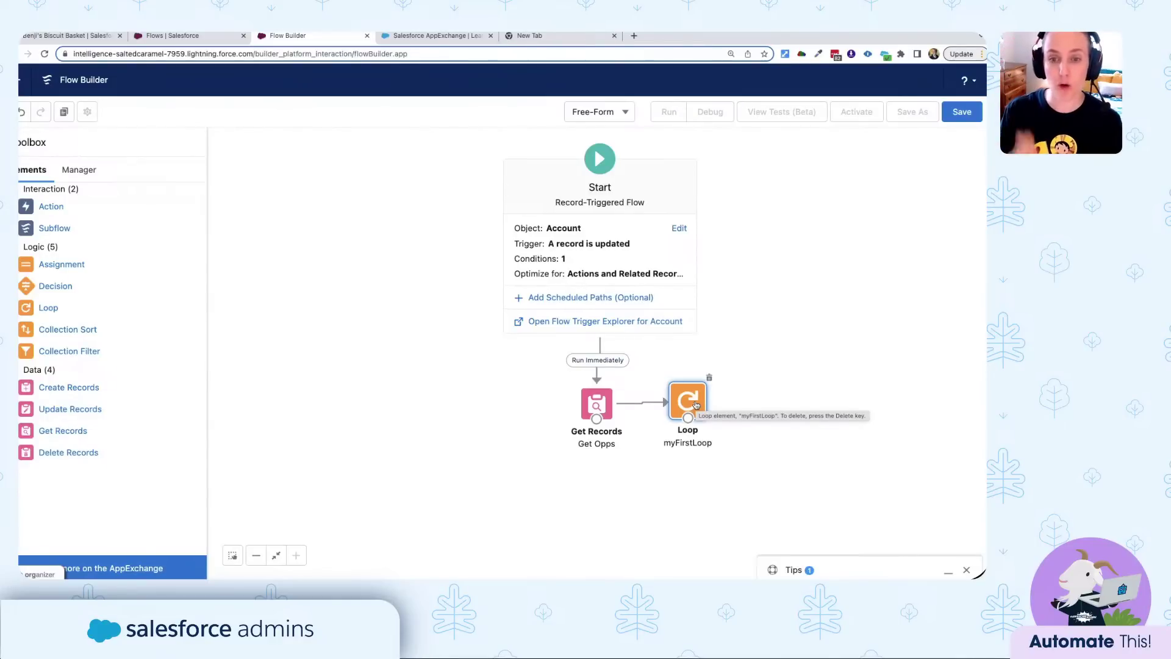
pyautogui.moveTo(691, 395); pyautogui.dragTo(690, 396)
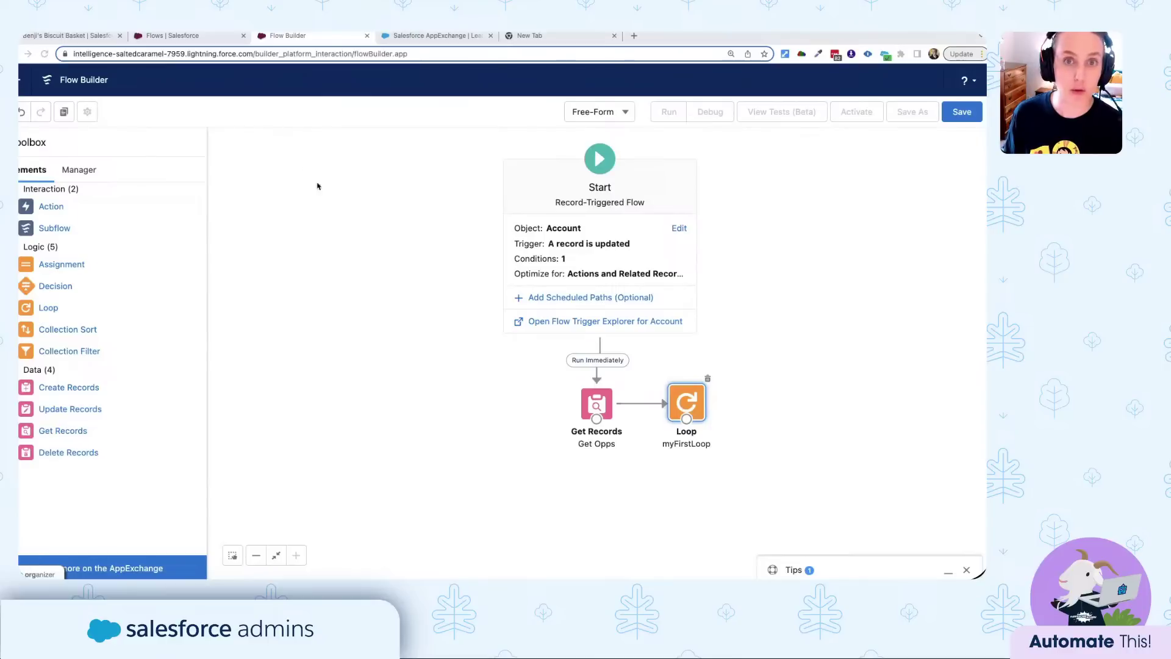
# Place an Assignment element beside the loop and label it "Set New Opportunity Stage".
pyautogui.moveTo(55, 265); pyautogui.dragTo(762, 389)
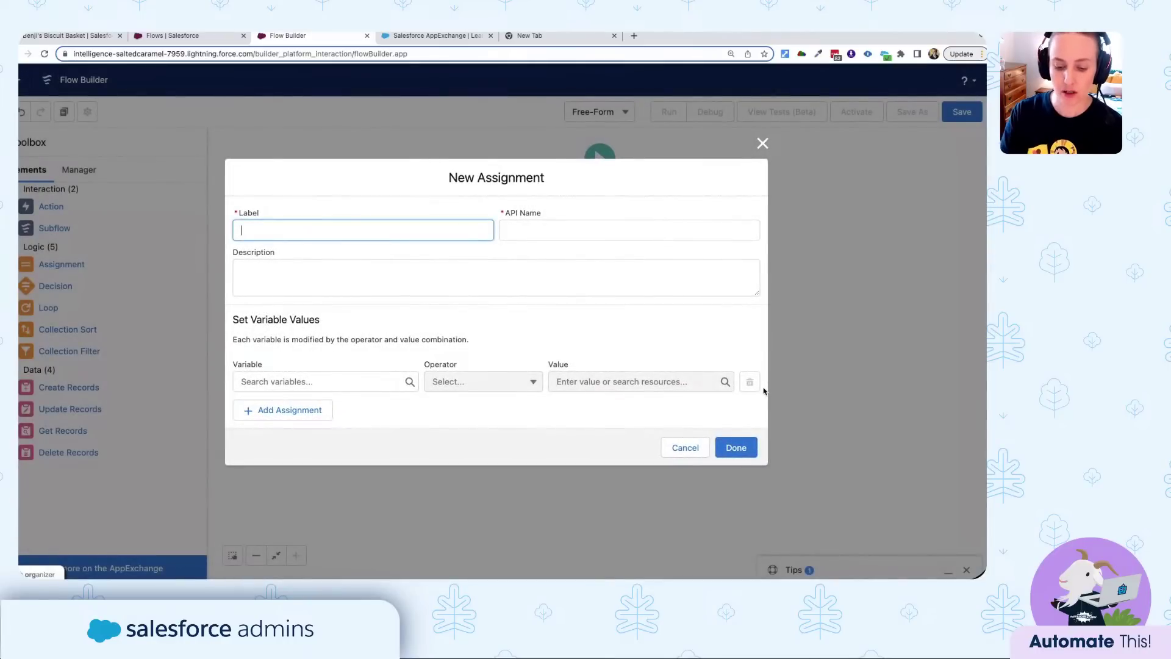
pyautogui.write('Assignment')
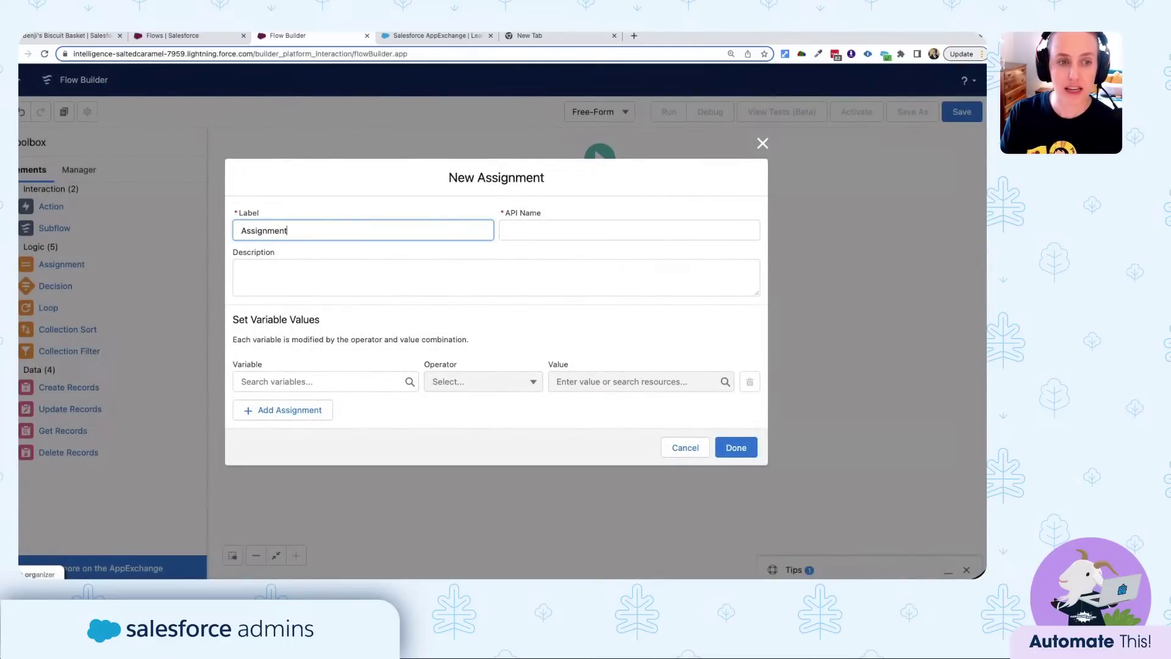
pyautogui.press('super+Tab')
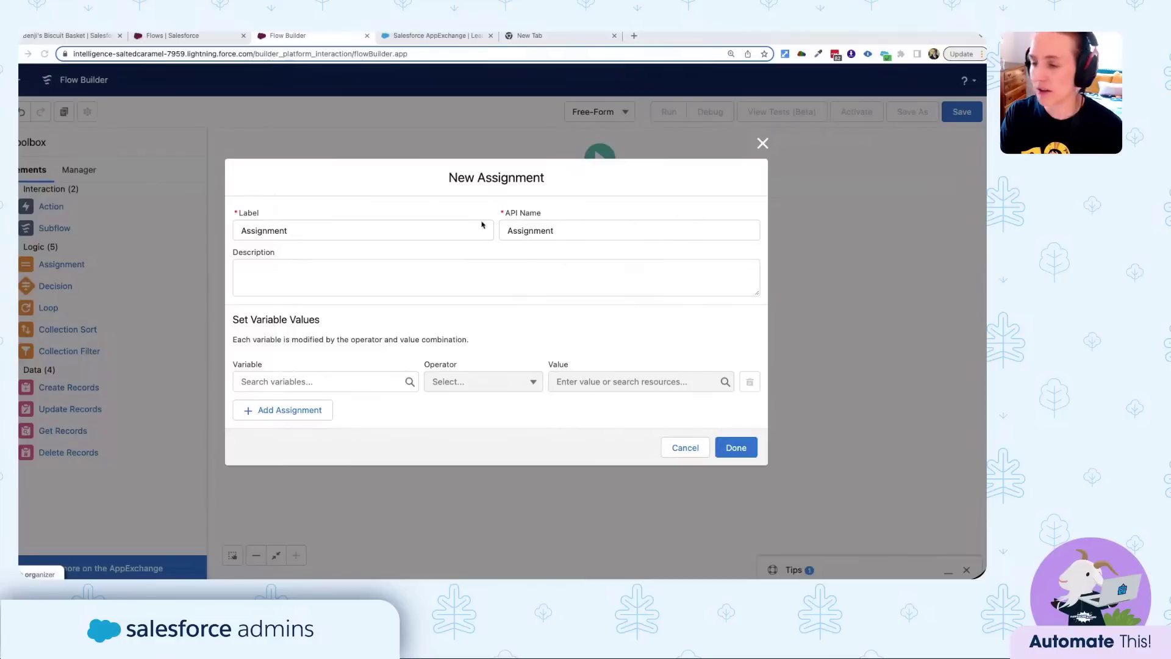
pyautogui.doubleClick(319, 230)
pyautogui.write('S')
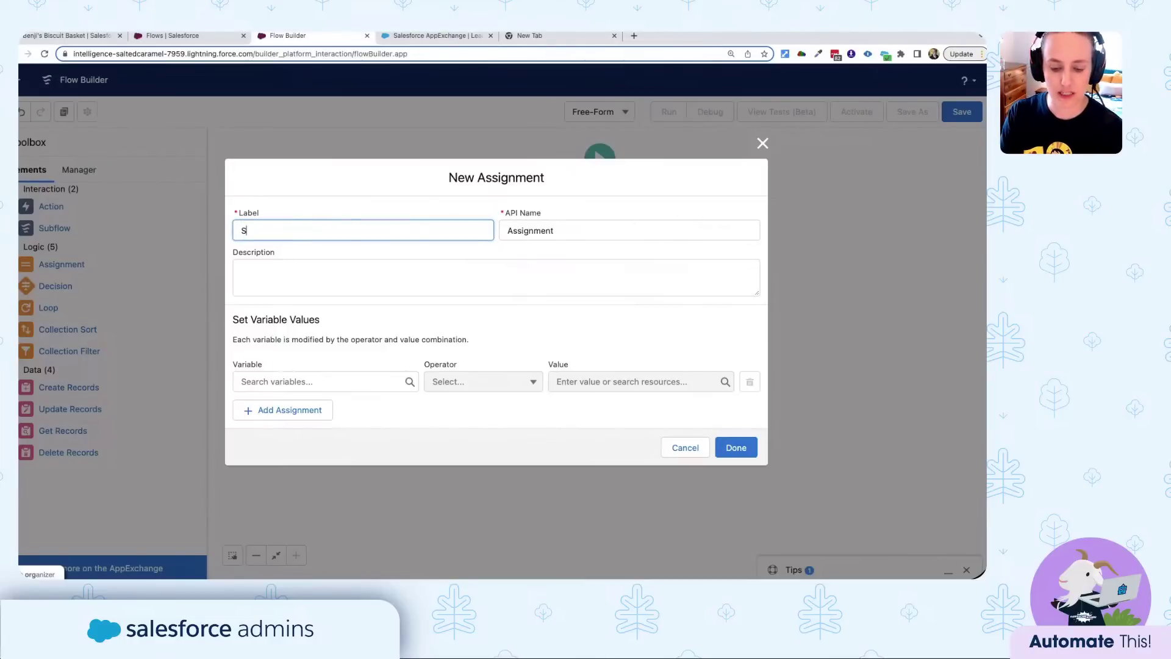
pyautogui.write('et New Opportunity Stage')
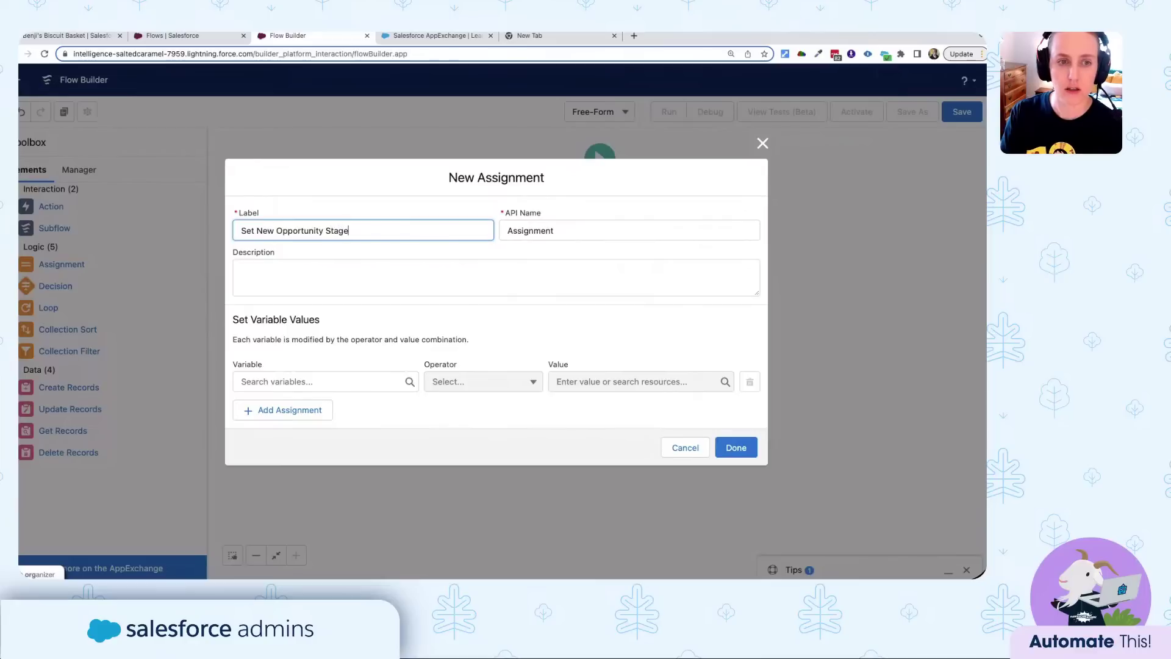
pyautogui.press('Tab')
pyautogui.press('Tab')
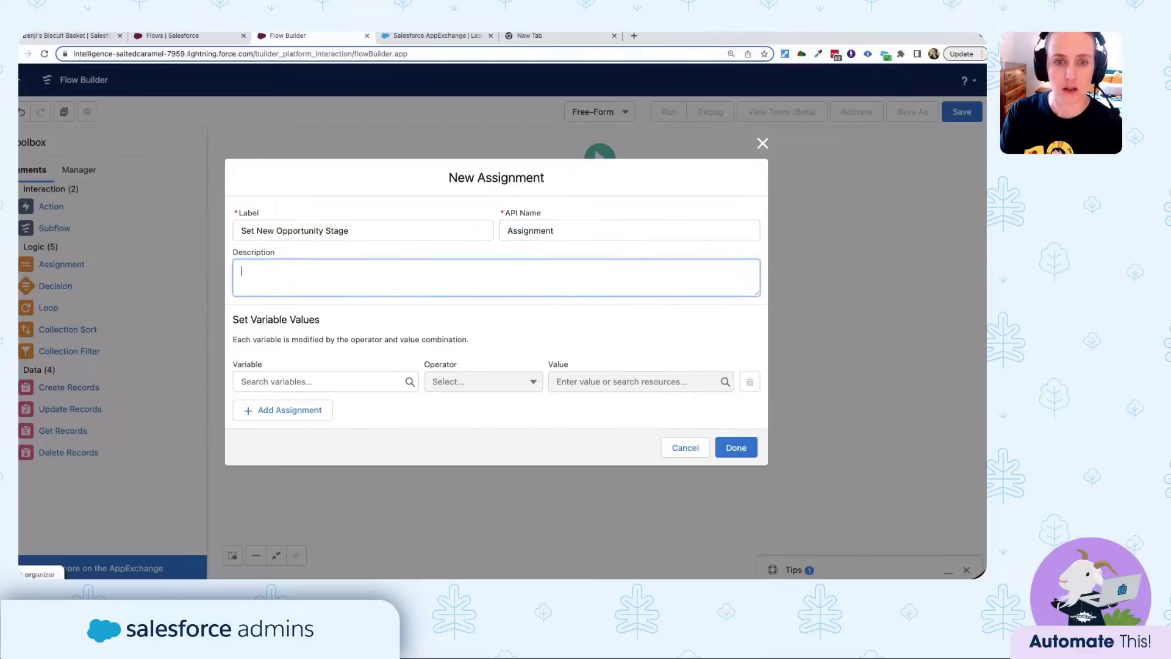
# Clear the assignment's API name and regenerate it from the label as Set_New_Opportunity_Stage.
pyautogui.click(528, 231)
pyautogui.press('BackSpace')
pyautogui.press('BackSpace')
pyautogui.press('BackSpace')
pyautogui.press('BackSpace')
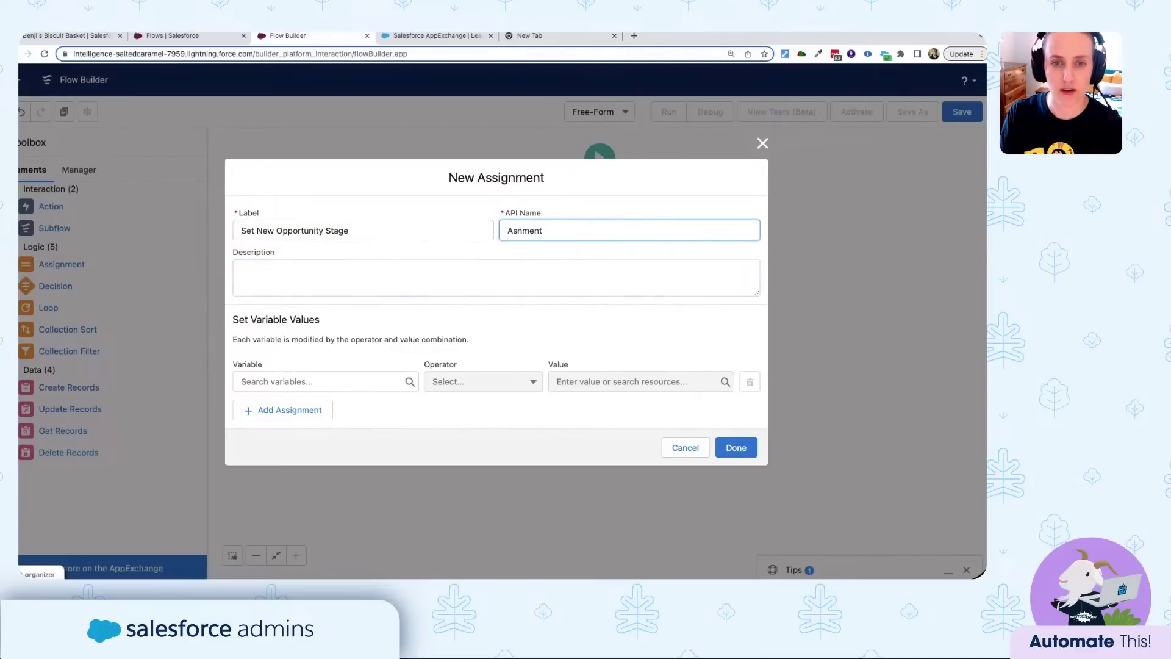
pyautogui.moveTo(552, 234); pyautogui.dragTo(492, 224)
pyautogui.press('BackSpace')
pyautogui.click(476, 224)
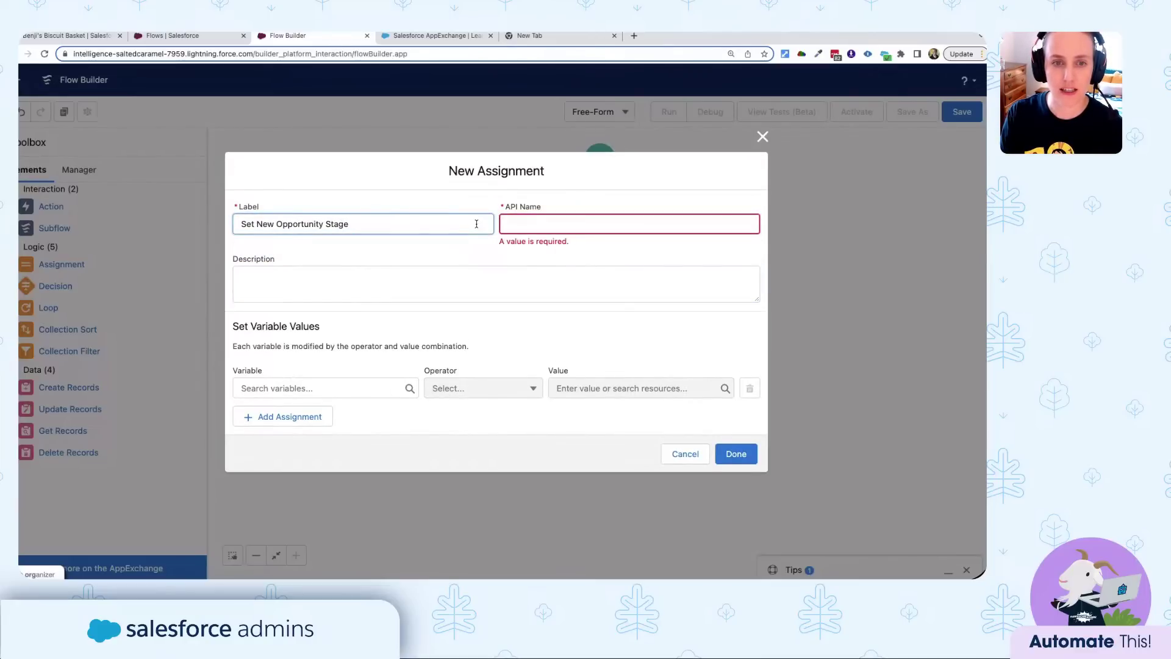
pyautogui.click(520, 224)
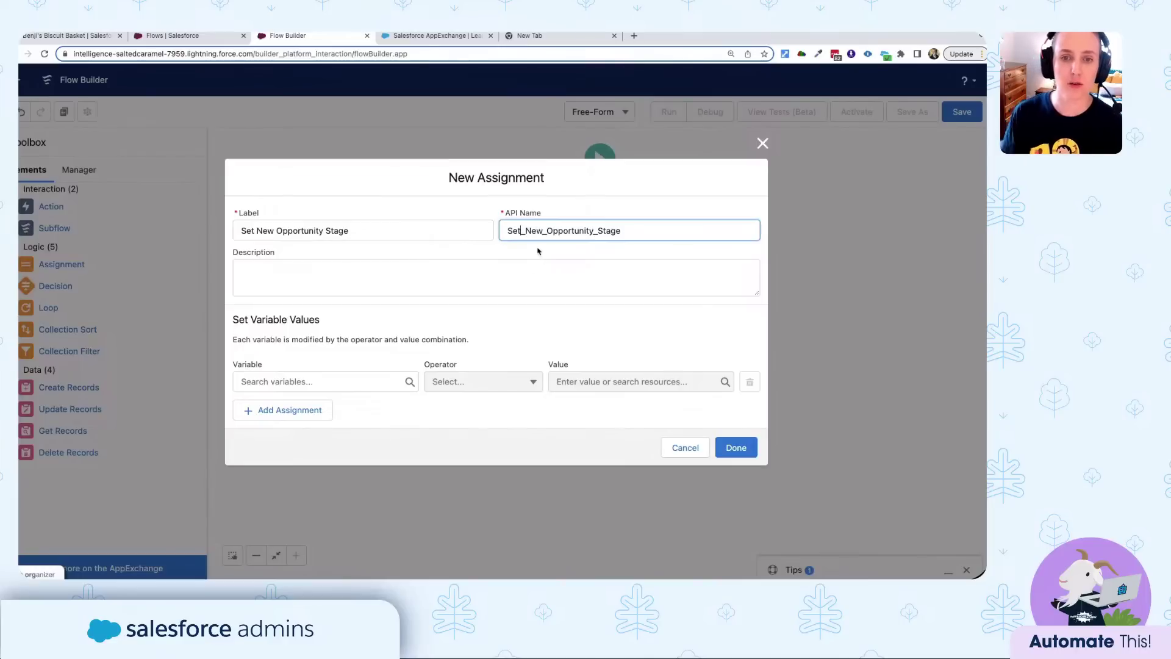
pyautogui.click(494, 287)
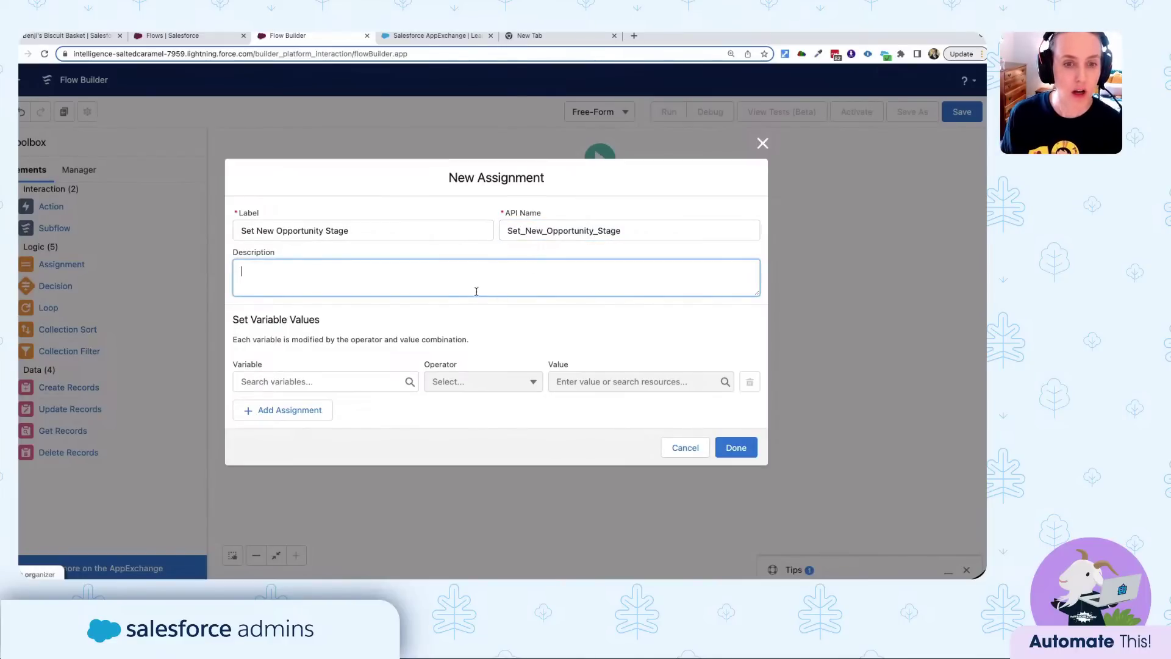
# Assign the value Closed Lost to the StageName field of the current item from myFirstLoop, filtering the fields by "stage".
pyautogui.click(311, 380)
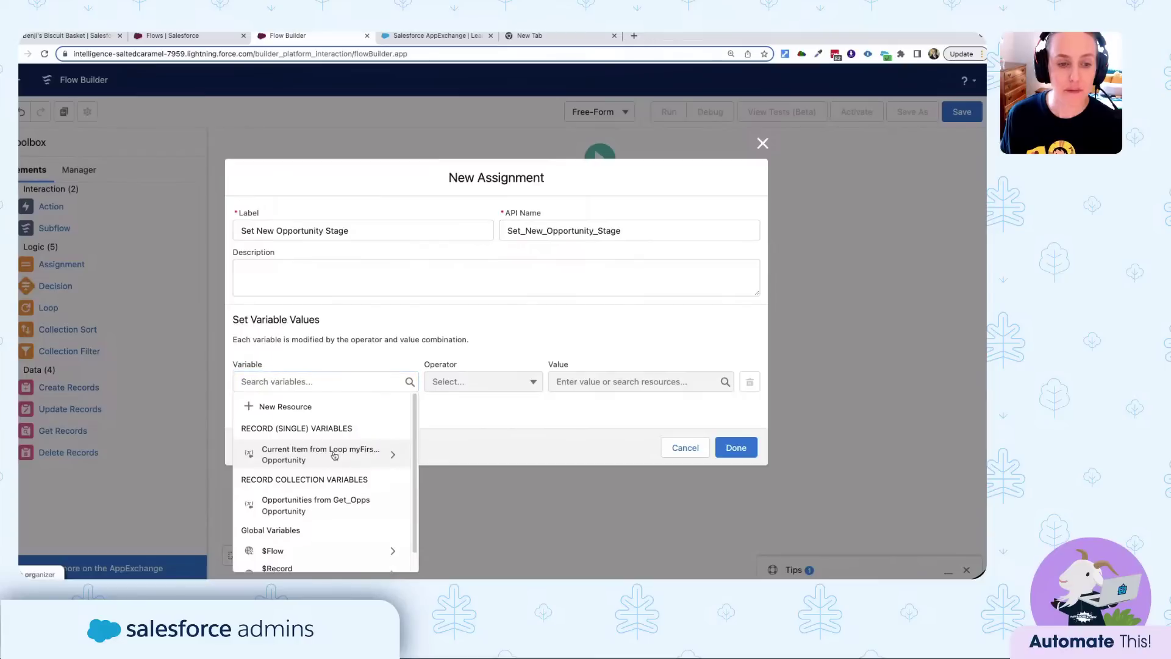
pyautogui.click(334, 456)
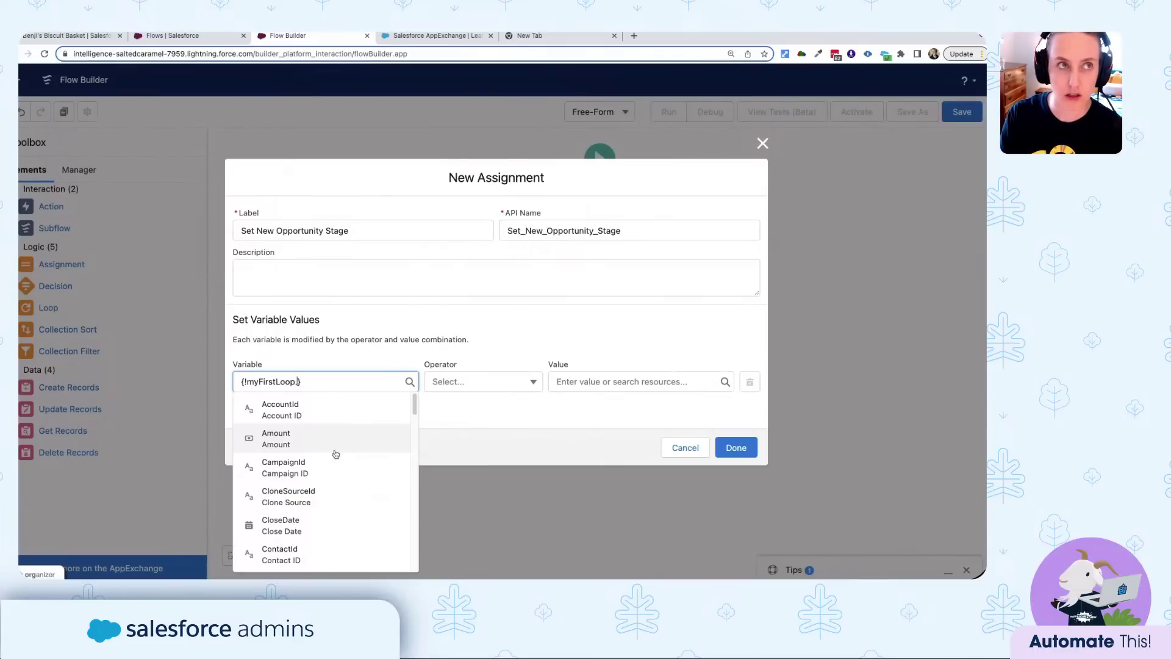
pyautogui.write('stage')
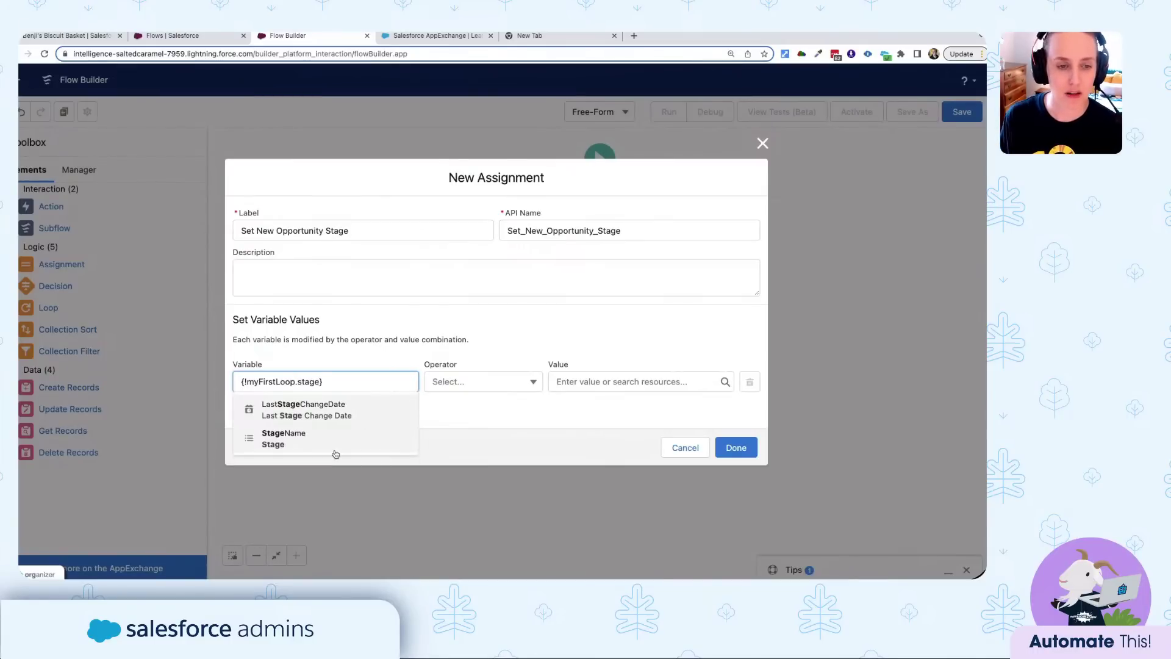
pyautogui.click(321, 441)
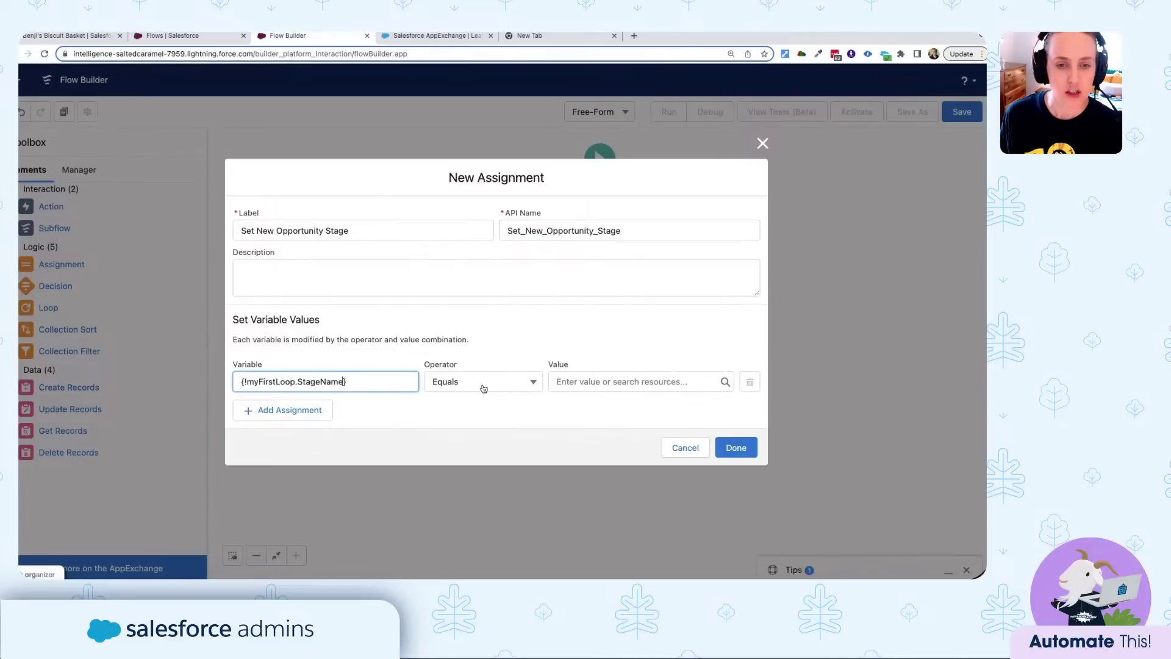
pyautogui.click(564, 380)
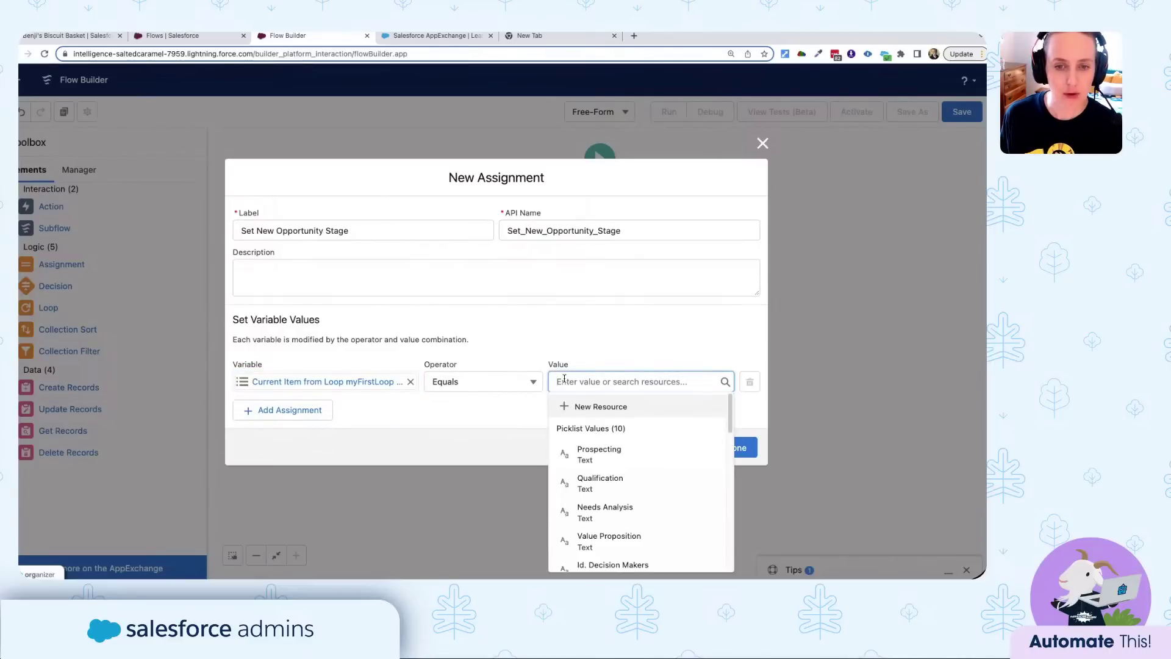
pyautogui.scroll(-2, 606, 481)
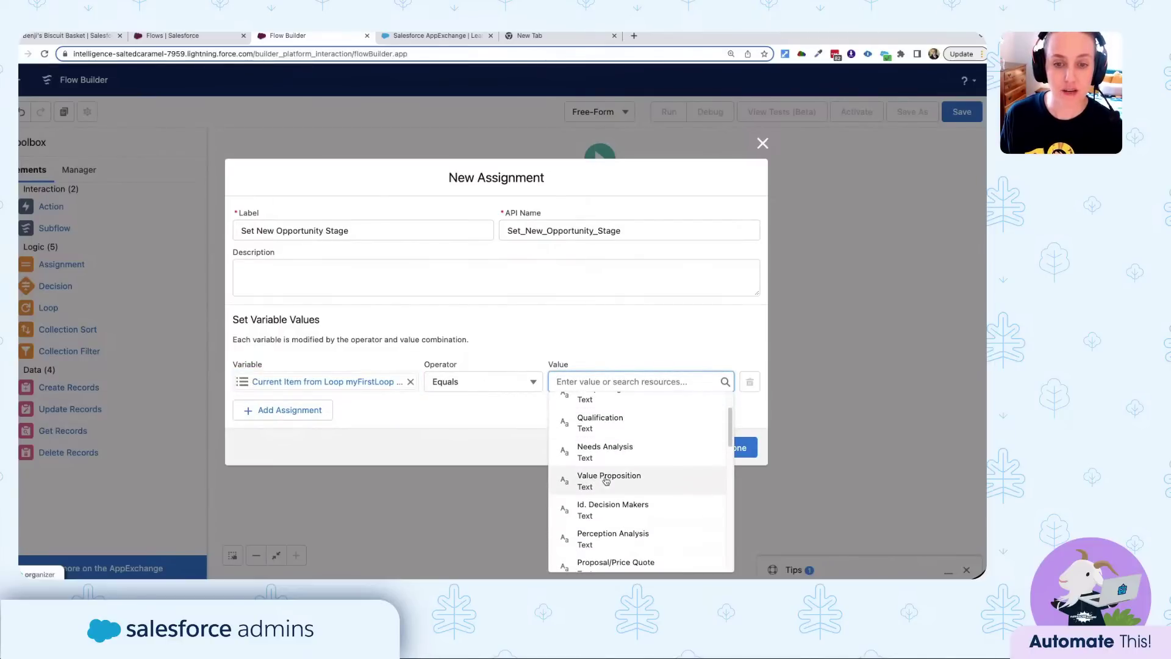
pyautogui.scroll(-5, 605, 481)
pyautogui.click(597, 467)
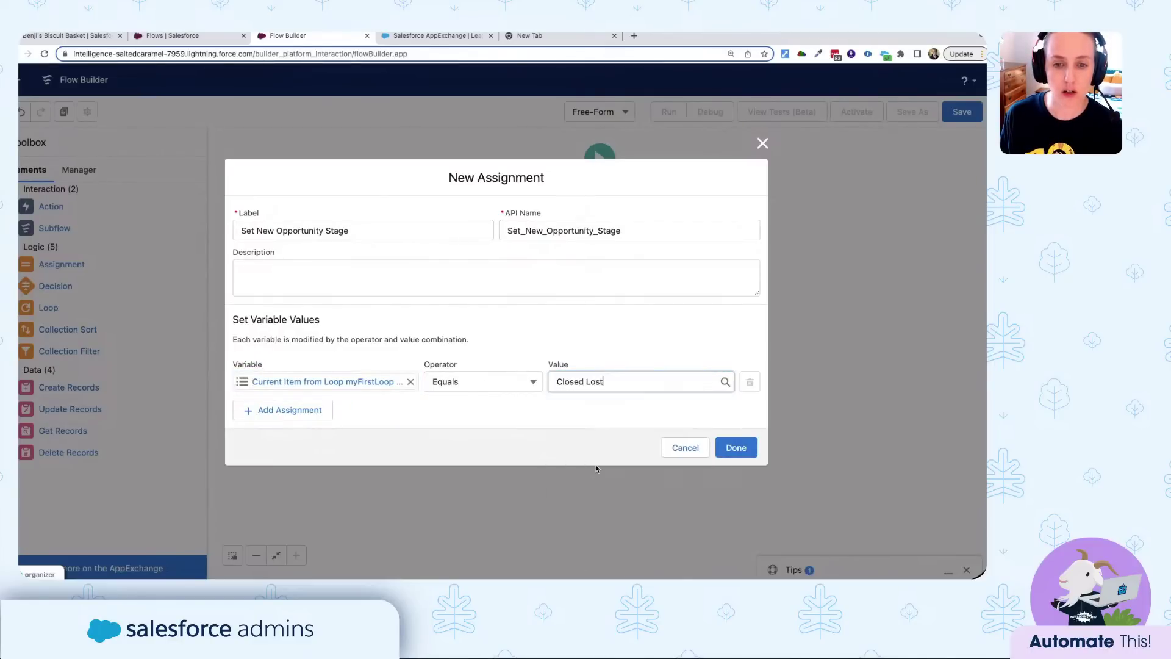
pyautogui.click(391, 418)
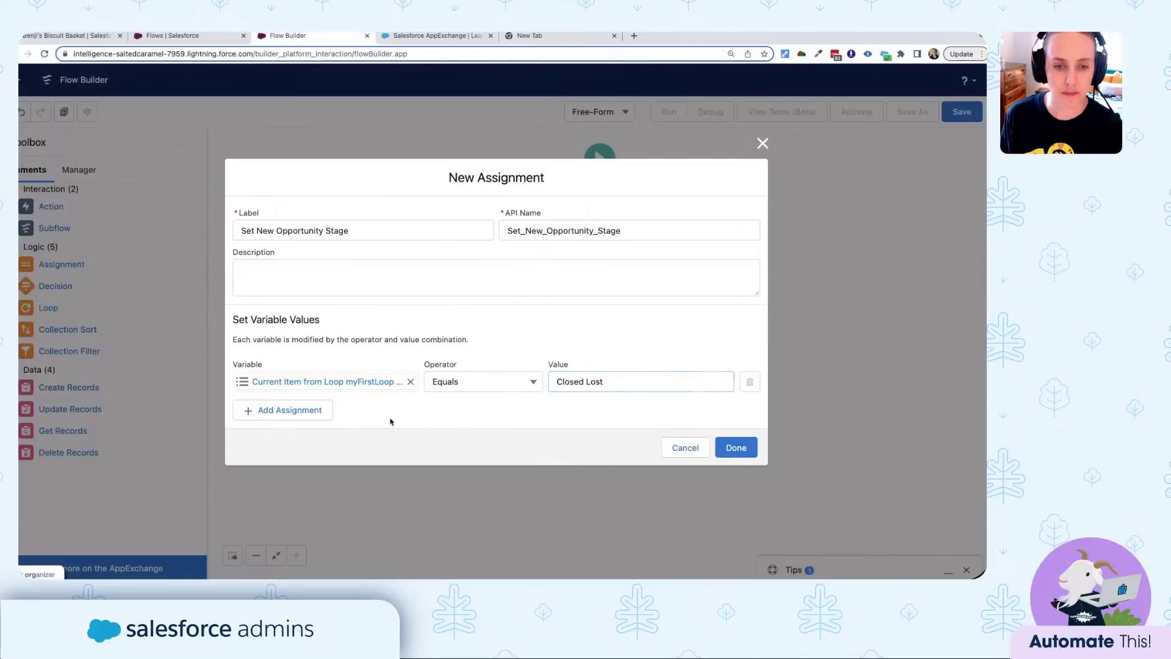
# Clear the assignment's variable, reselect StageName of the current item from myFirstLoop, and finish the Assignment element.
pyautogui.click(409, 382)
pyautogui.click(327, 383)
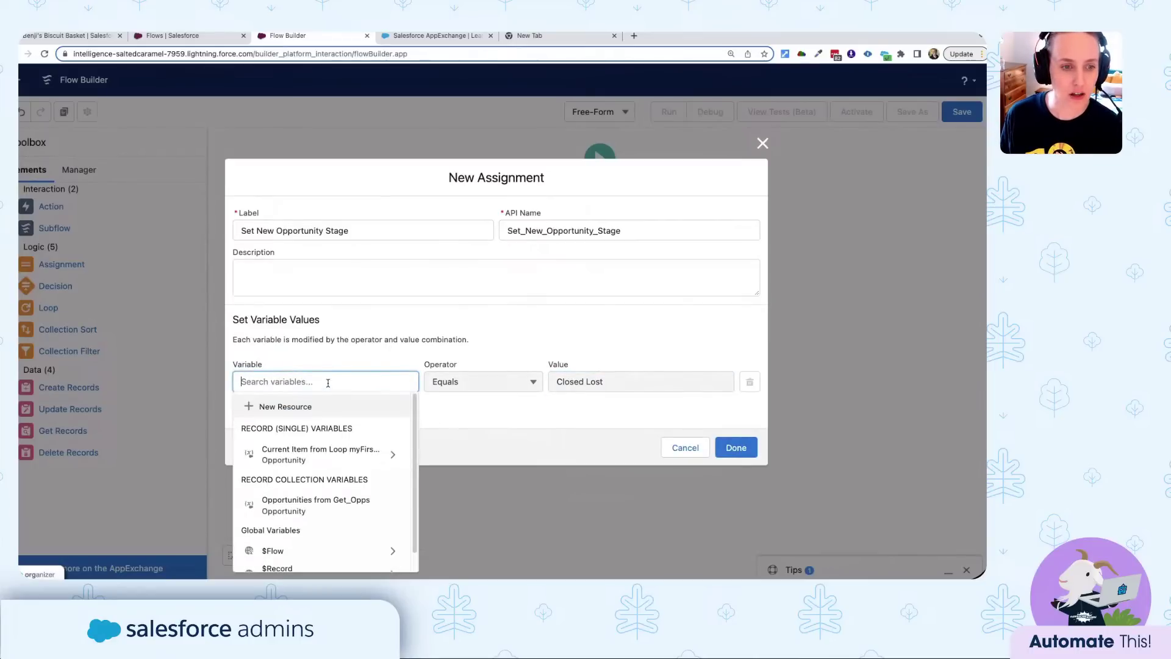
pyautogui.click(300, 452)
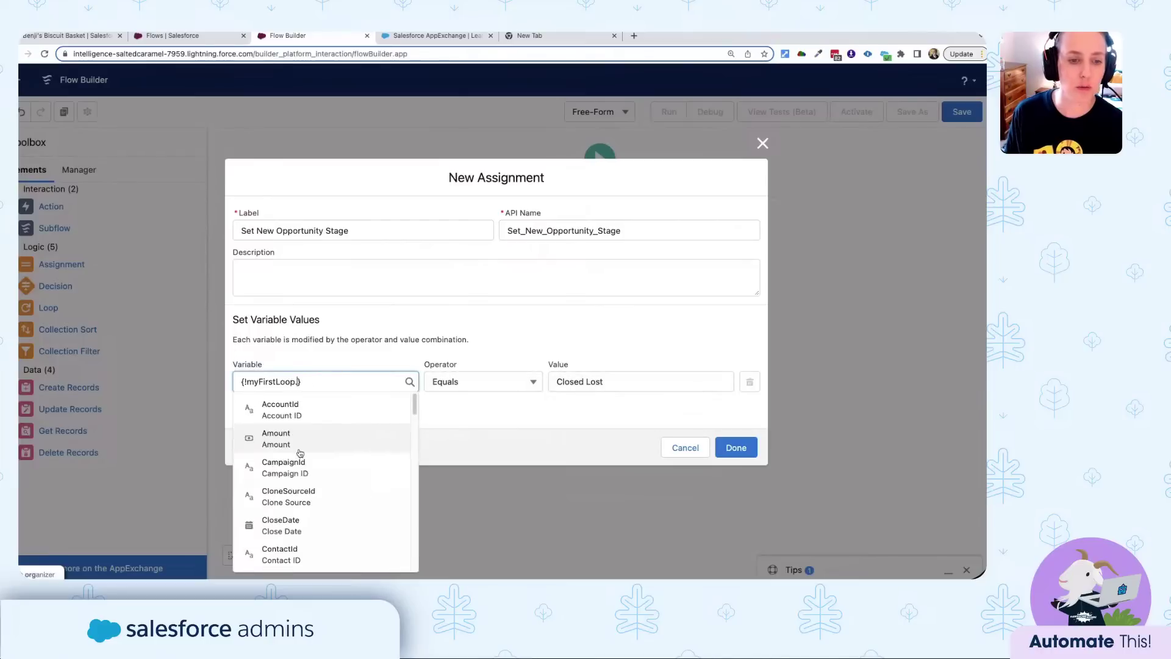
pyautogui.write('stage')
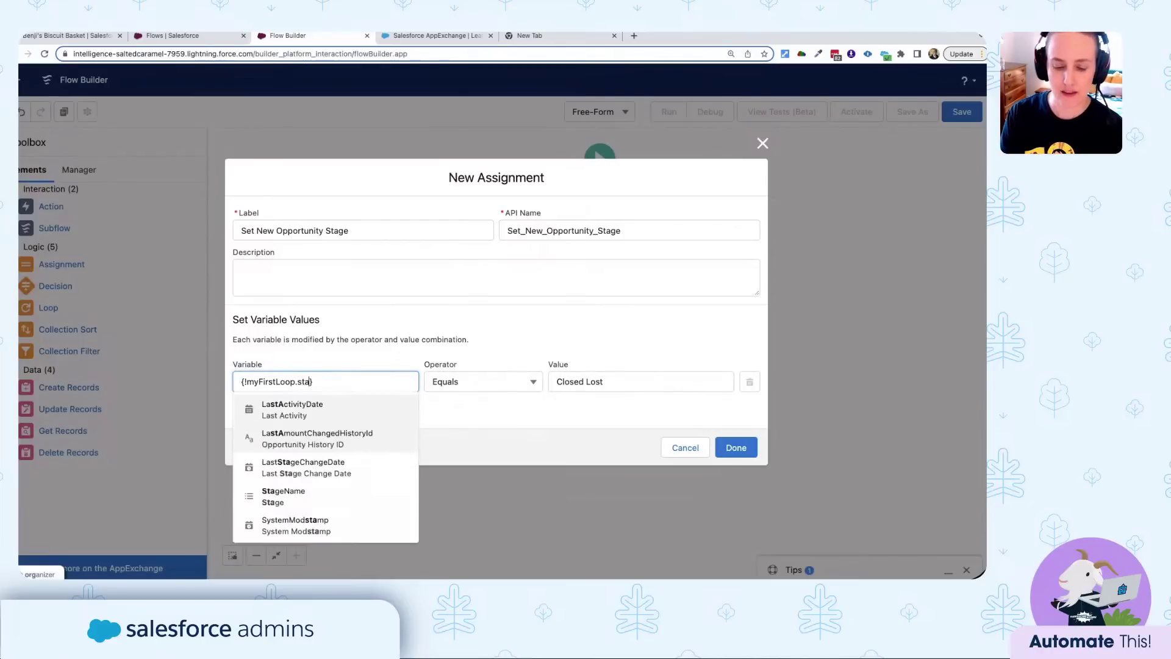
pyautogui.click(284, 447)
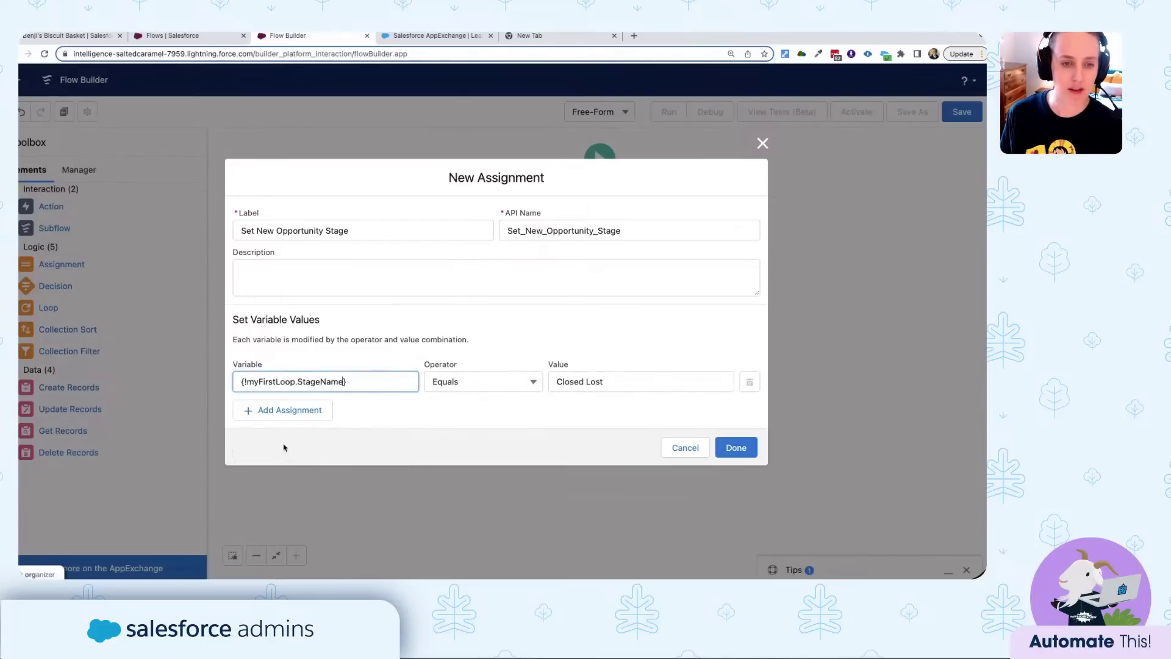
pyautogui.click(468, 417)
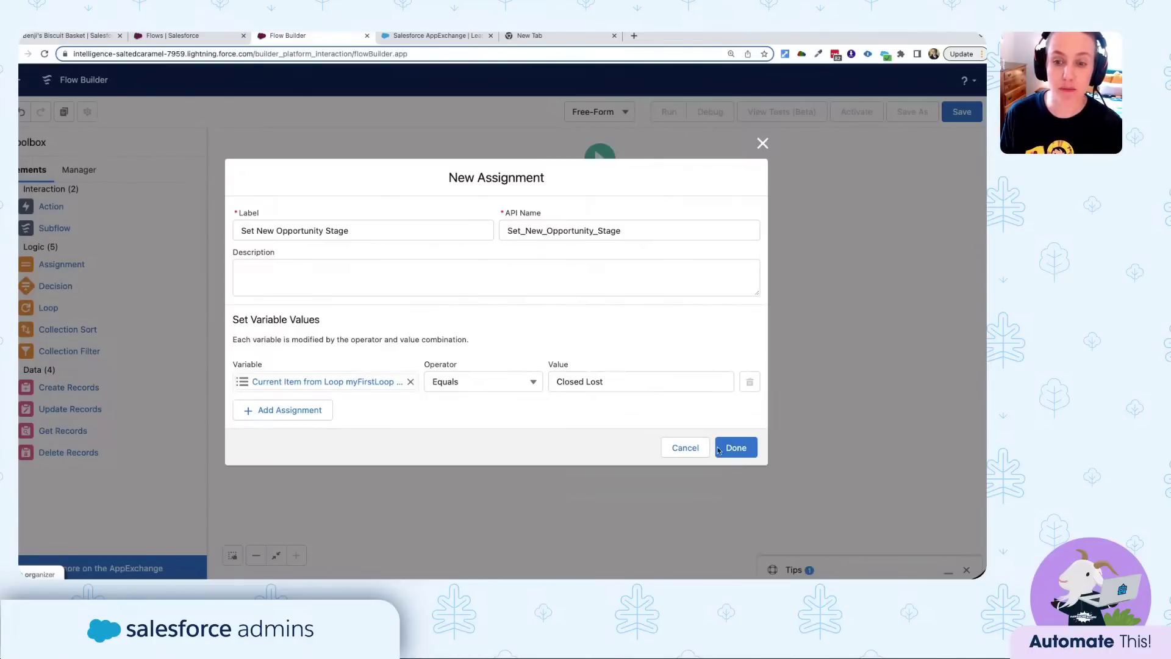
pyautogui.click(736, 448)
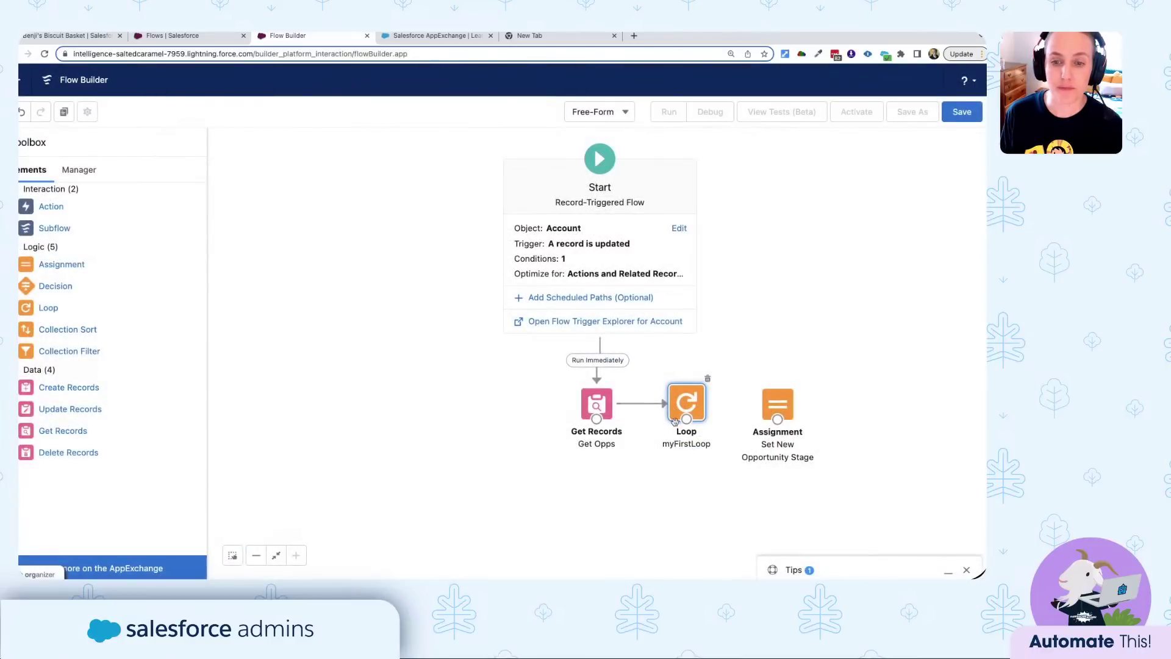
# Connect myFirstLoop to Set New Opportunity Stage for each item in the collection, and move the assignment farther from the loop.
pyautogui.moveTo(688, 424); pyautogui.dragTo(785, 408)
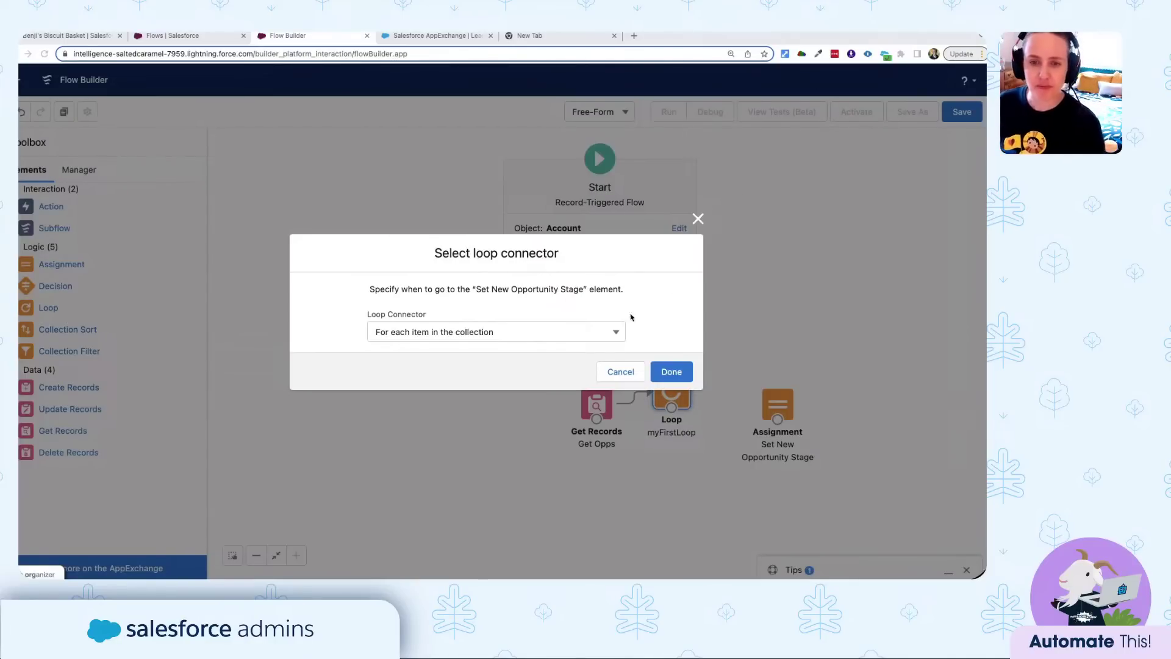
pyautogui.click(620, 372)
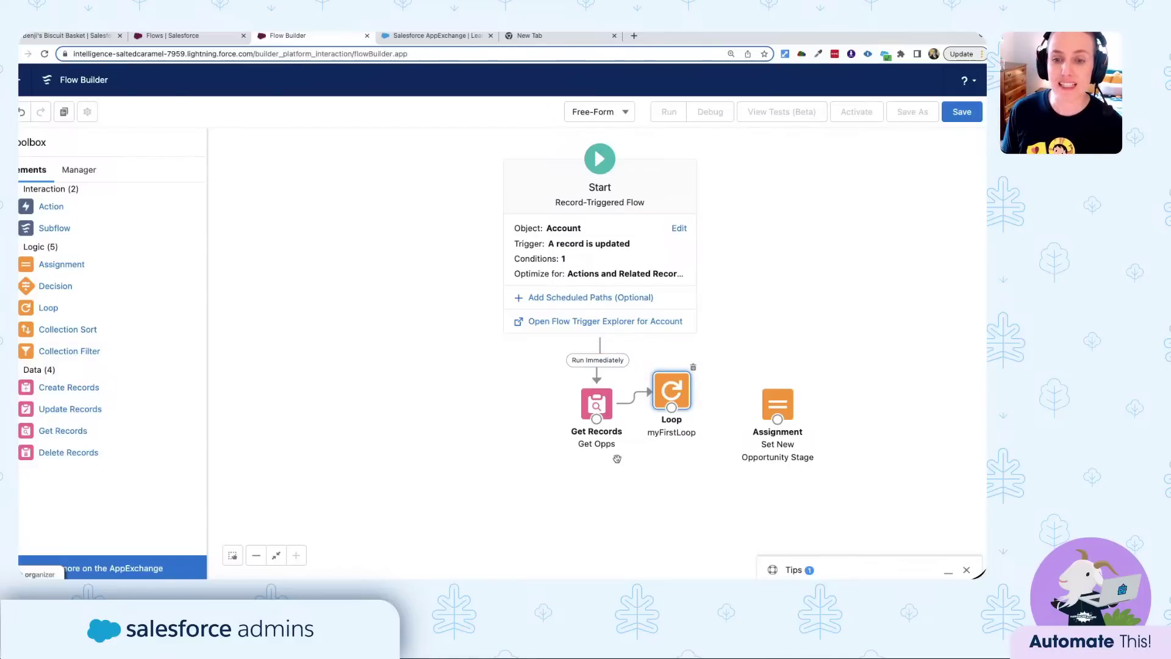
pyautogui.moveTo(669, 409); pyautogui.dragTo(775, 404)
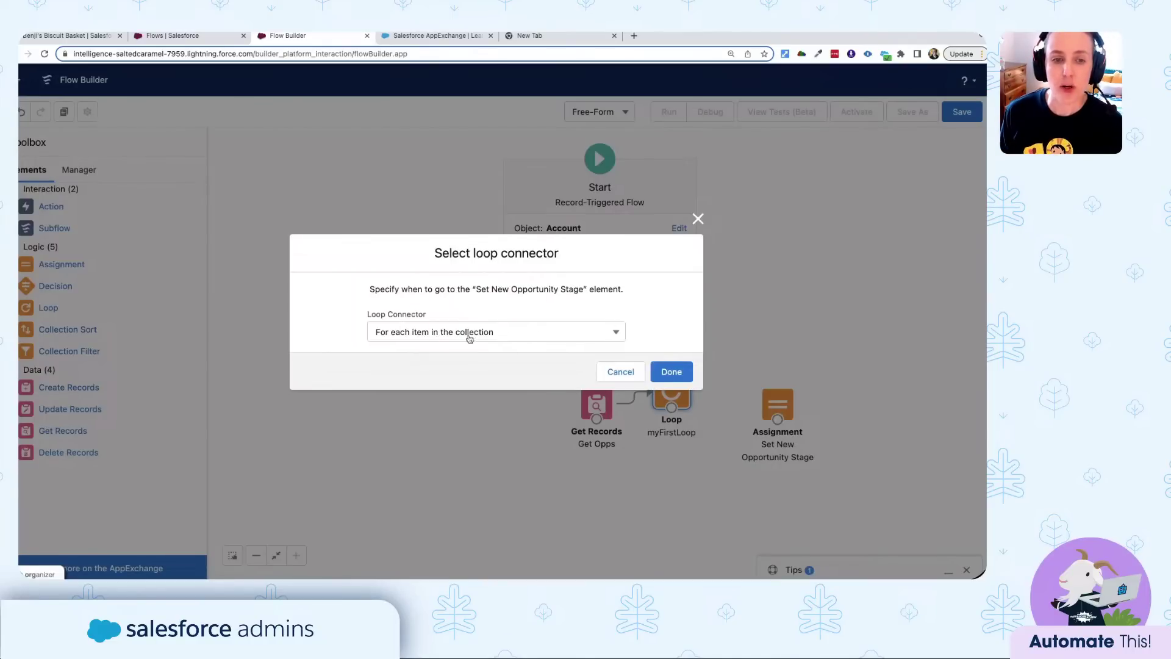
pyautogui.click(675, 370)
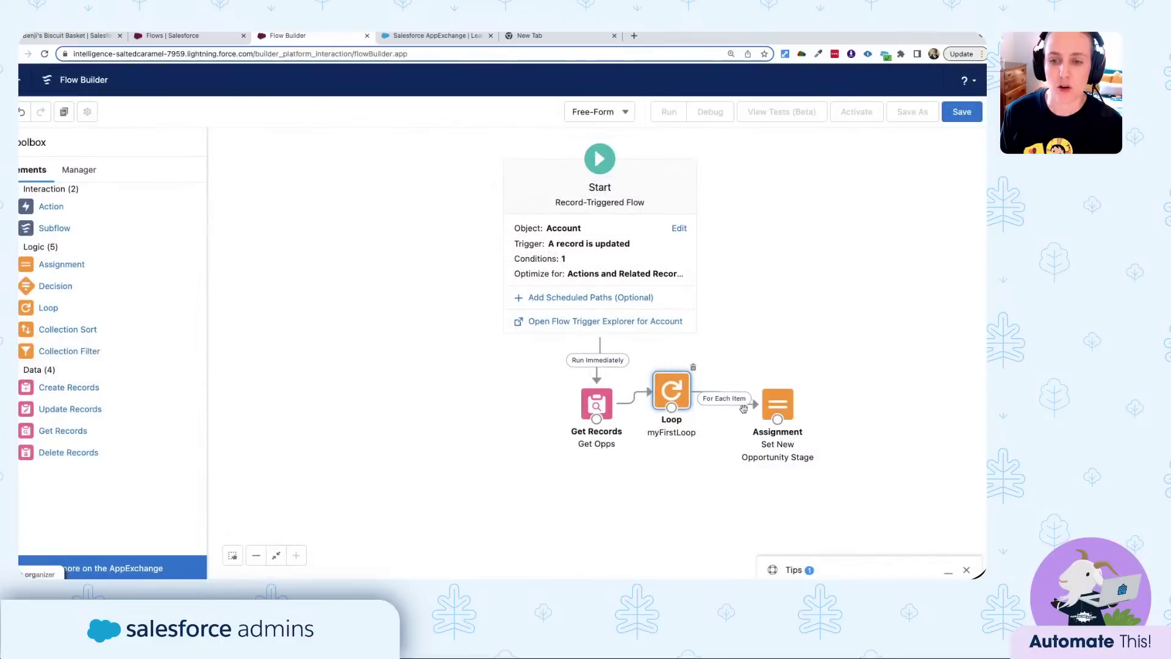
pyautogui.moveTo(773, 405); pyautogui.dragTo(815, 398)
pyautogui.click(787, 400)
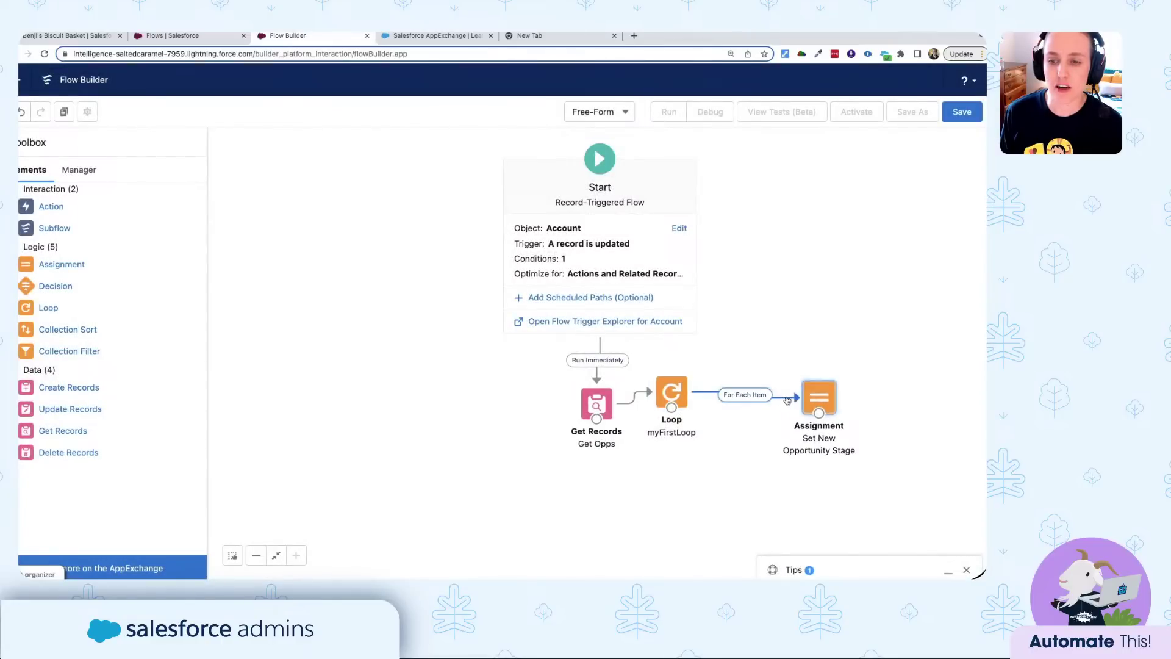
# Delete the connector from myFirstLoop to Set New Opportunity Stage, and reconnect them for each item in the collection.
pyautogui.press('Delete')
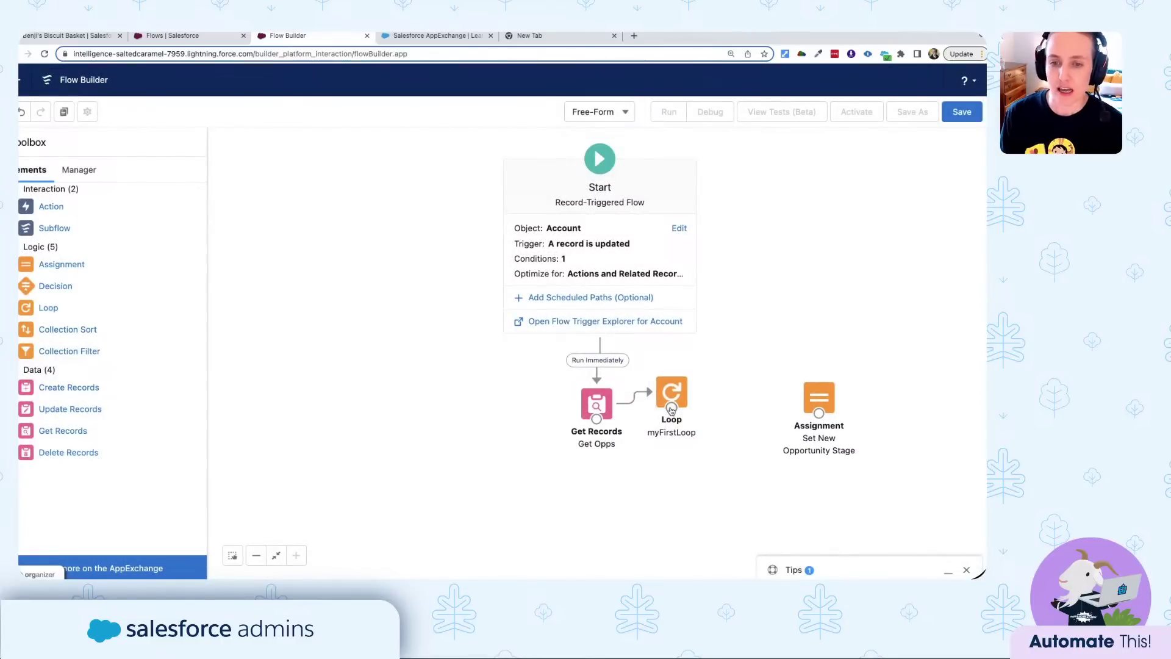
pyautogui.moveTo(670, 402); pyautogui.dragTo(827, 408)
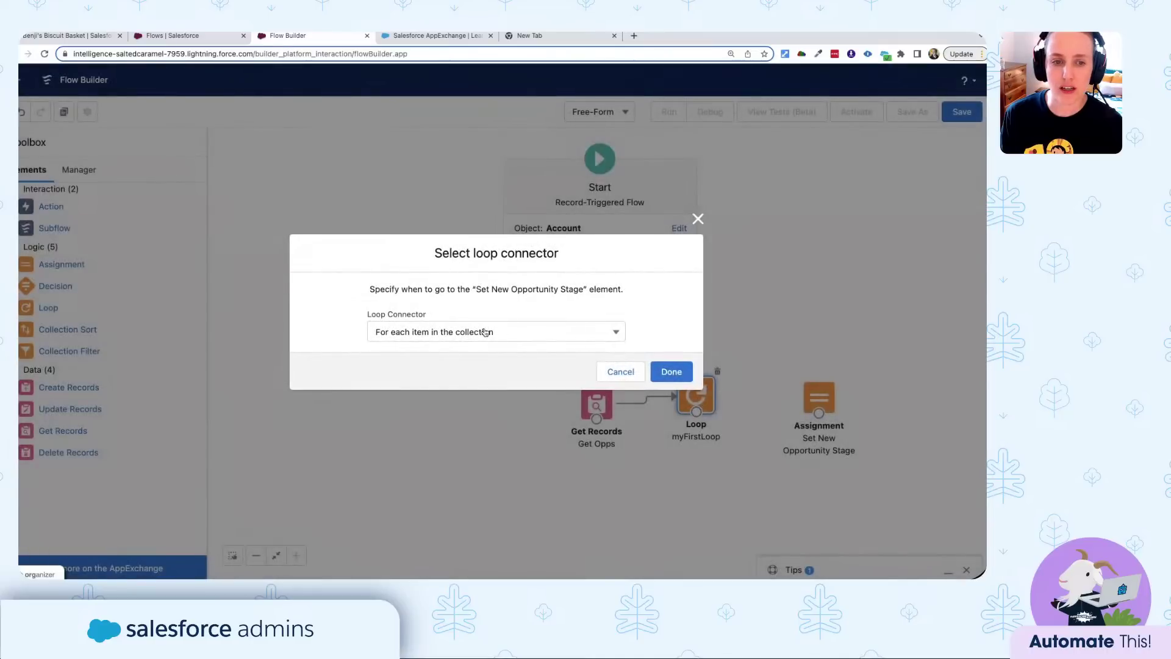
pyautogui.click(486, 332)
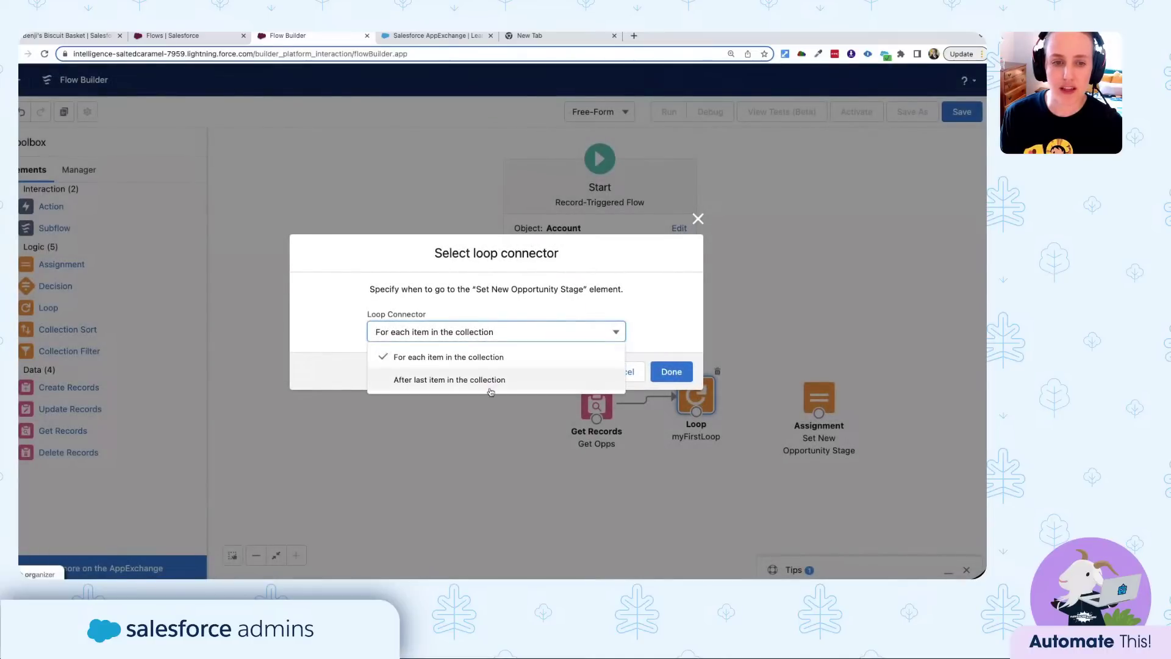
pyautogui.click(496, 357)
pyautogui.click(671, 372)
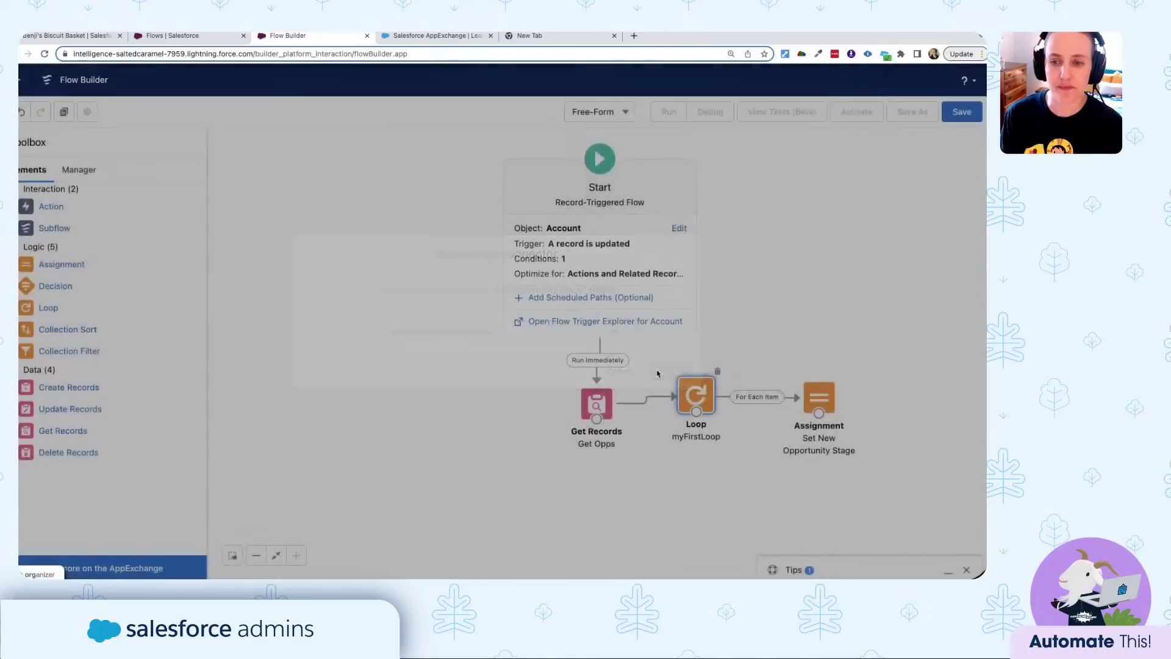
pyautogui.moveTo(813, 400); pyautogui.dragTo(820, 399)
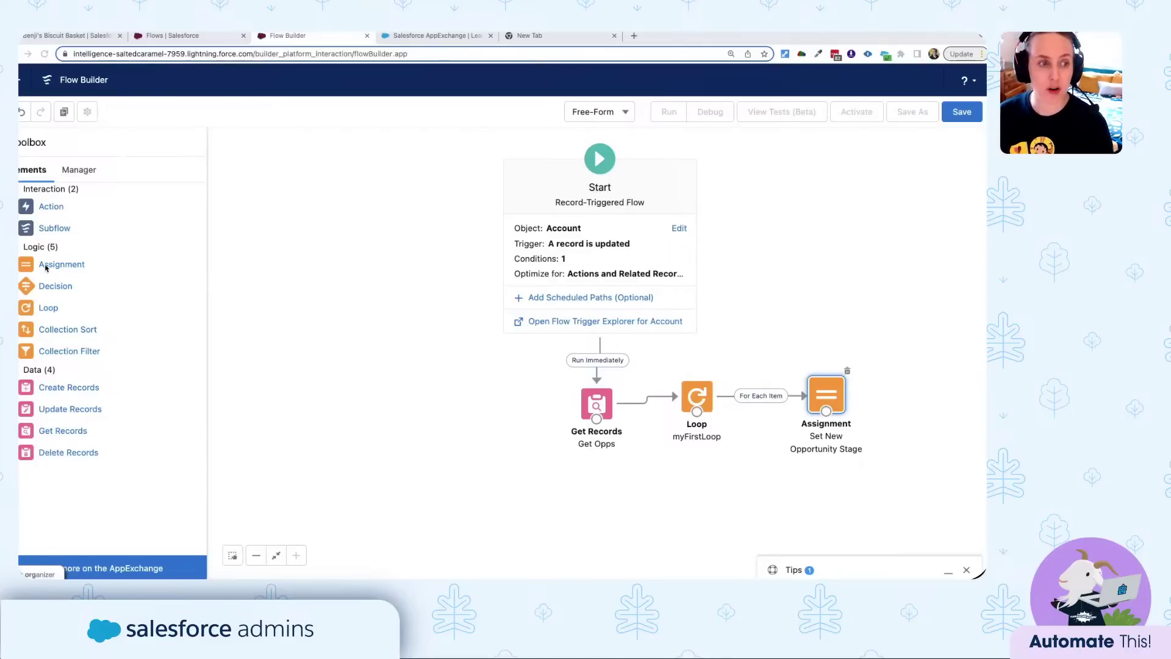
# Add a second Assignment element below the loop, labelled Add to Collection with the API name Add_to_Collection.
pyautogui.moveTo(44, 267); pyautogui.dragTo(668, 478)
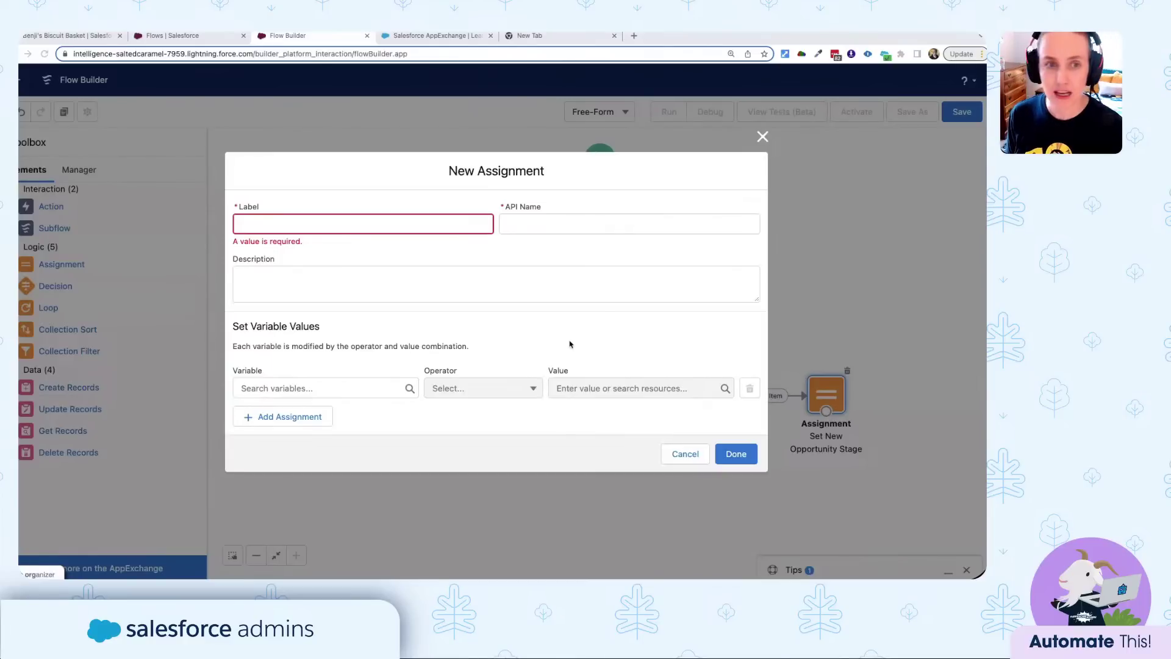
pyautogui.click(408, 229)
pyautogui.write('A')
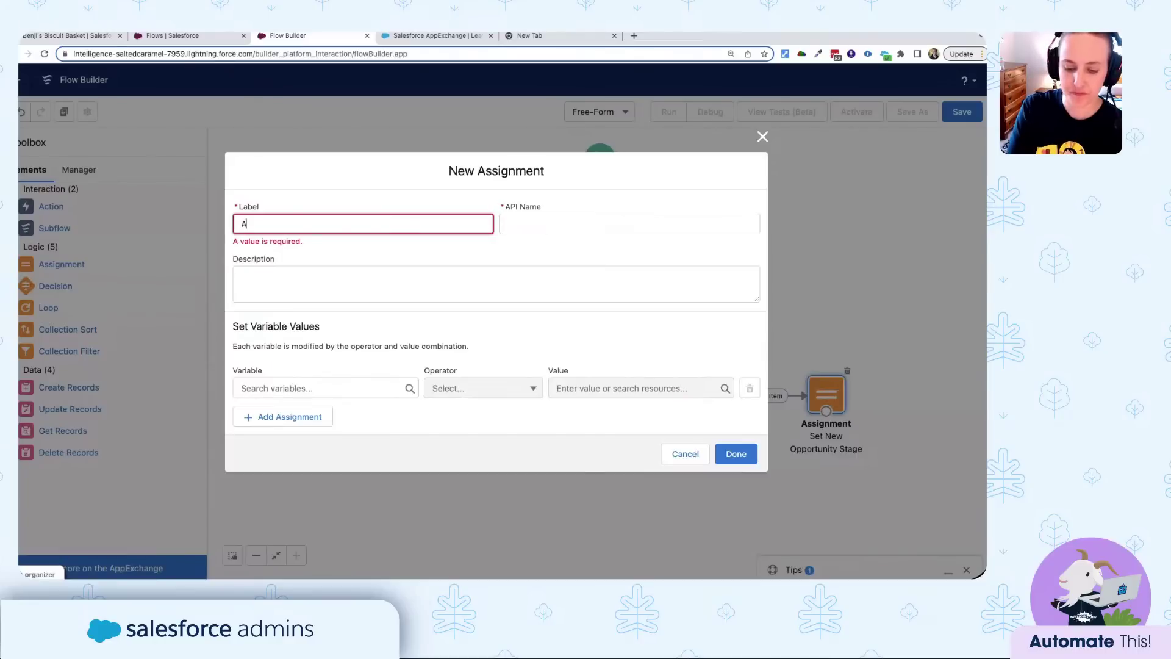
pyautogui.write('dd to Collection')
pyautogui.press('Tab')
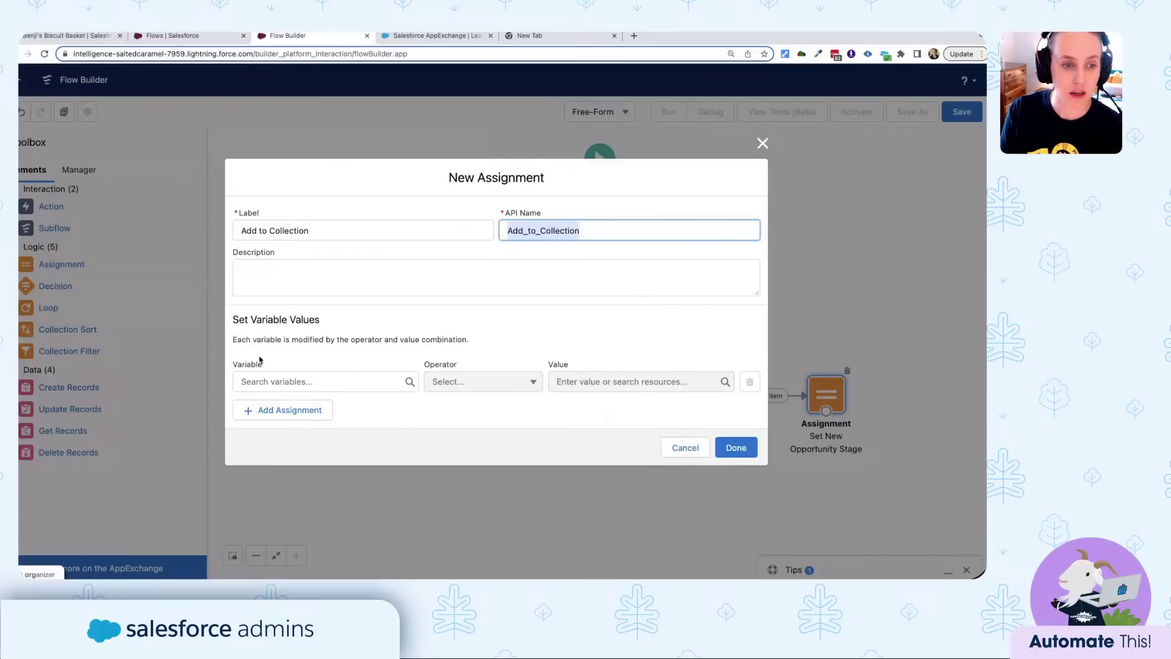
pyautogui.click(270, 383)
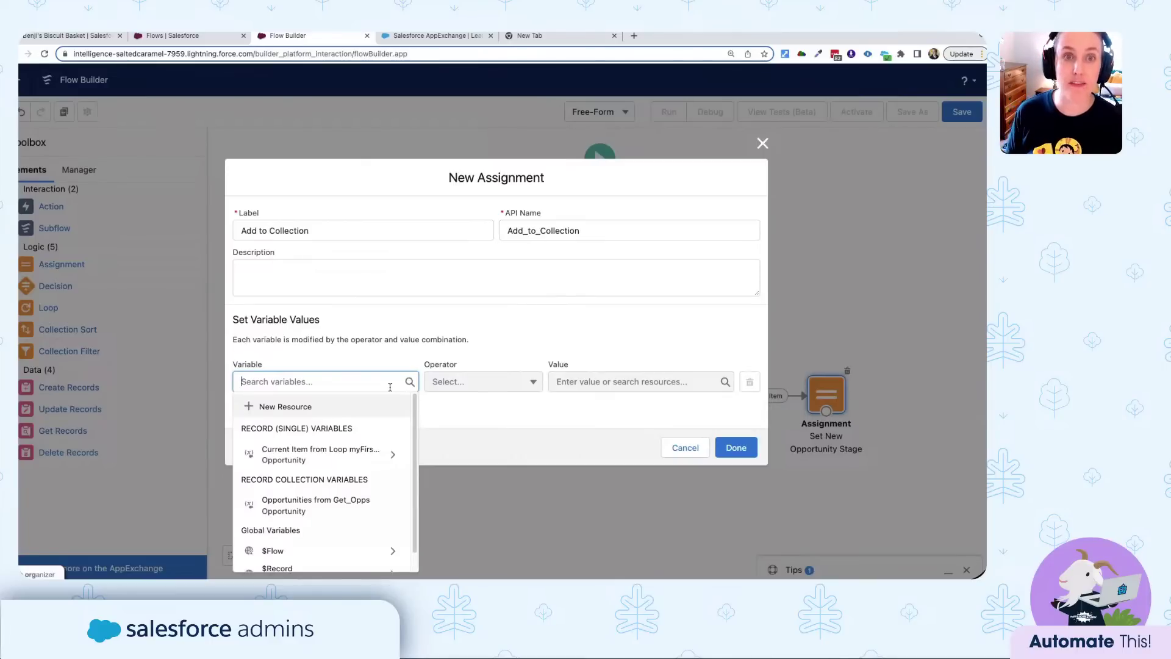
pyautogui.click(283, 412)
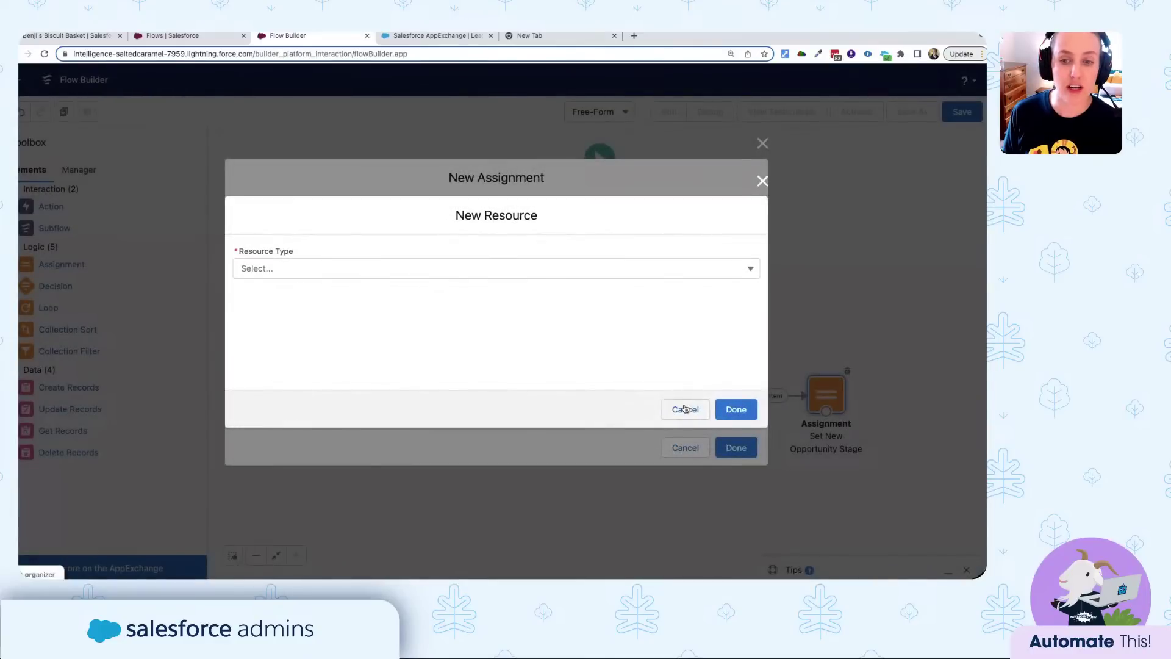
pyautogui.click(684, 408)
# Start a new resource for the assignment's variable, of type Variable with the API name updateOpps.
pyautogui.click(262, 382)
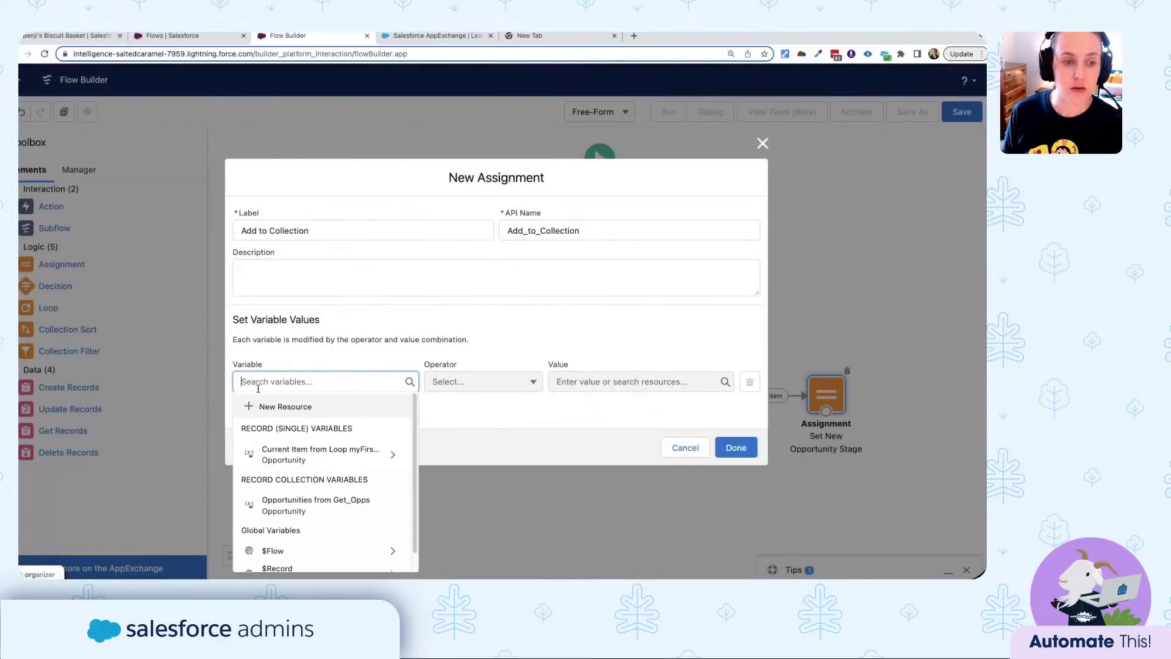
pyautogui.click(286, 409)
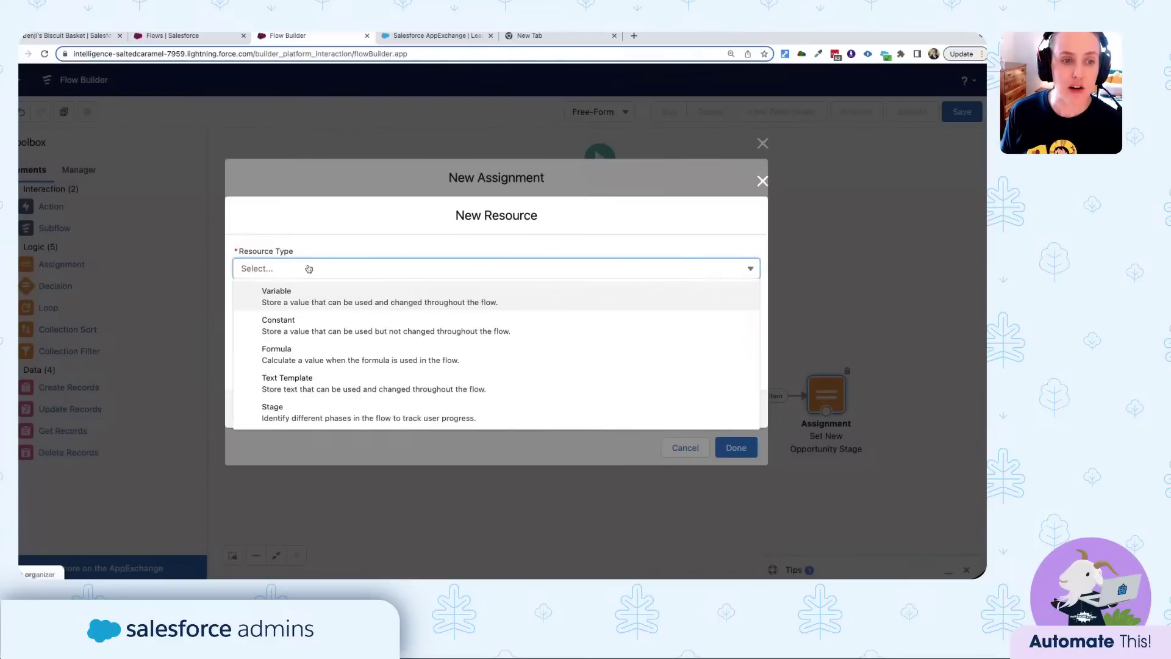
pyautogui.click(308, 268)
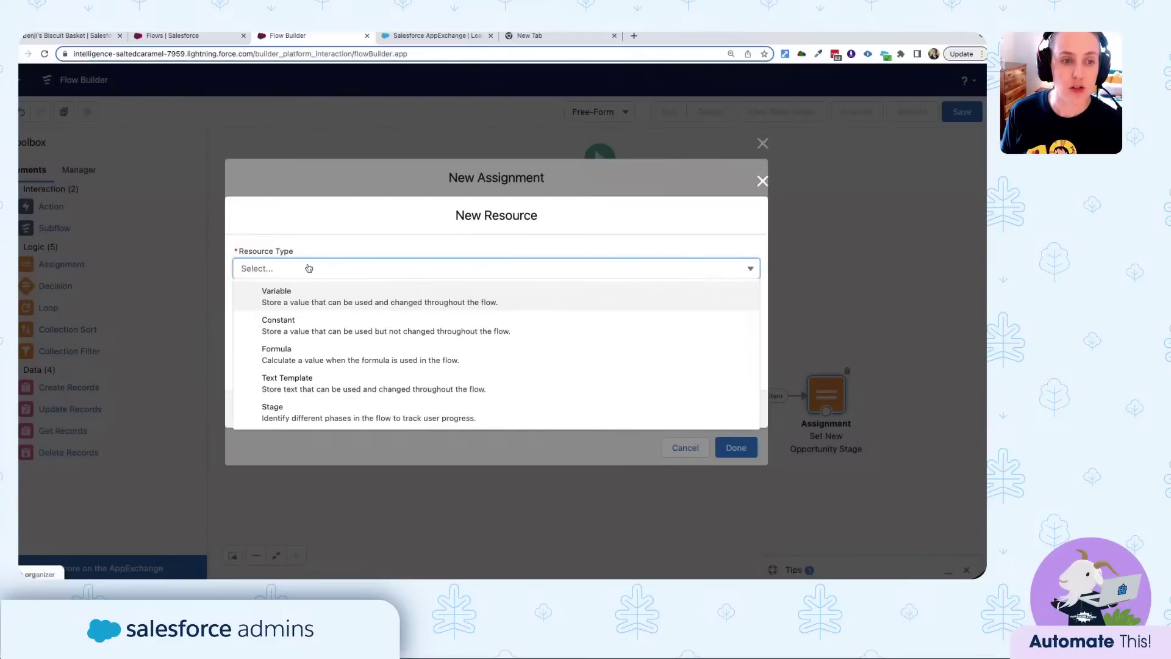
pyautogui.click(294, 299)
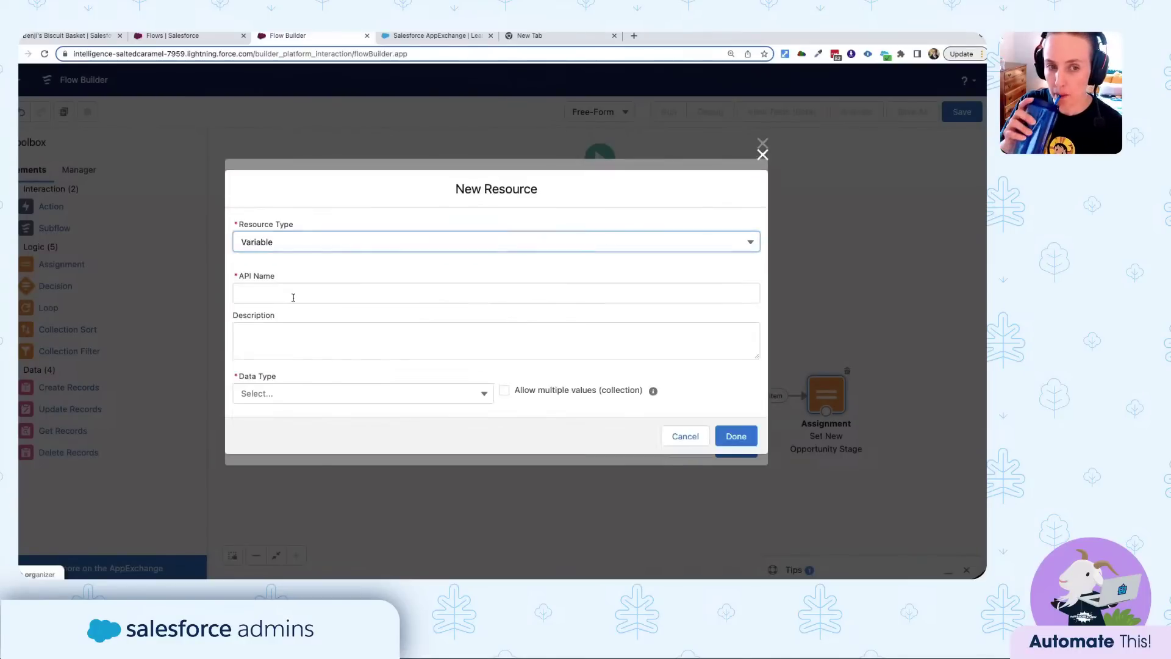
pyautogui.click(294, 297)
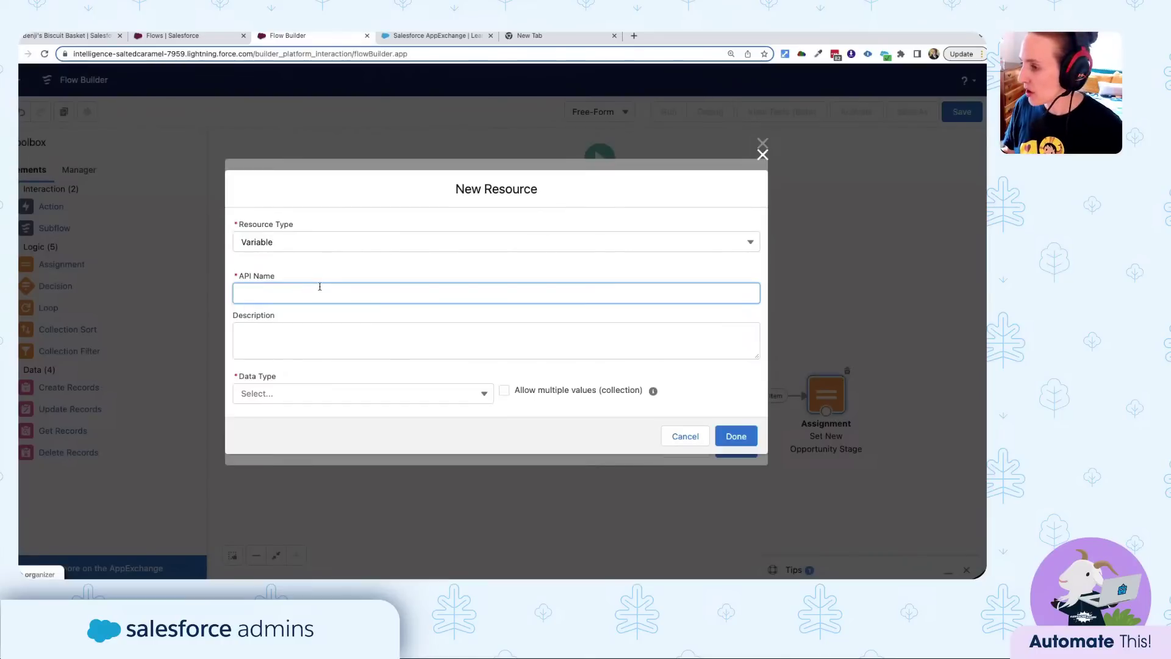
pyautogui.write('Update')
pyautogui.press('BackSpace')
pyautogui.press('BackSpace')
pyautogui.press('BackSpace')
pyautogui.press('BackSpace')
pyautogui.press('BackSpace')
pyautogui.press('BackSpace')
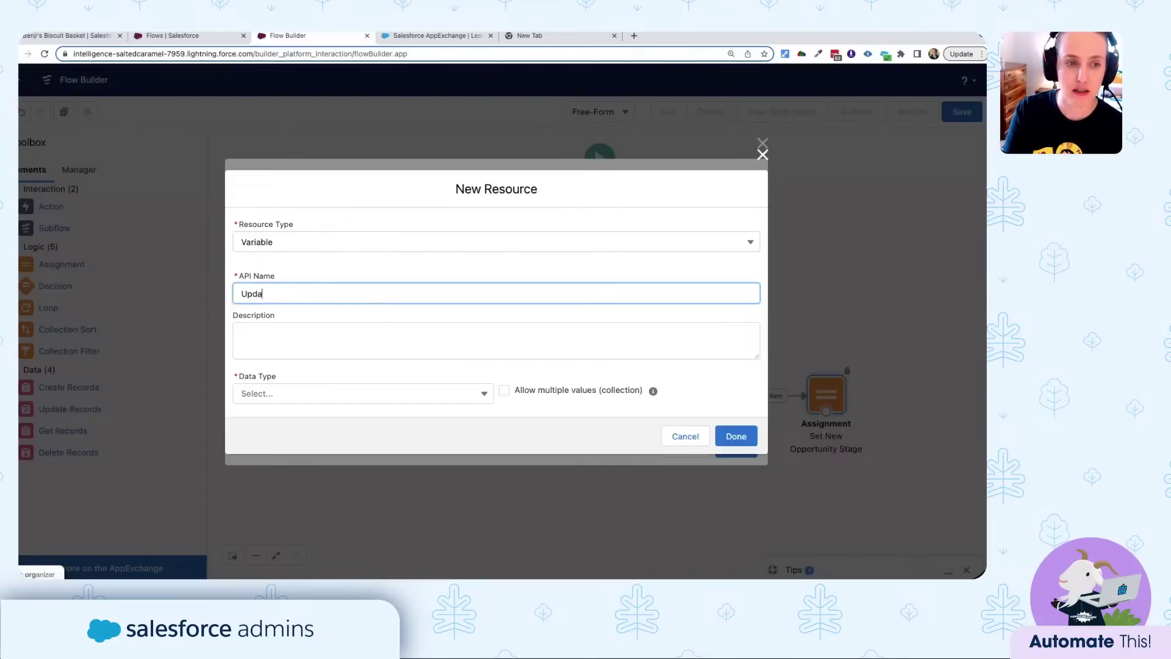
pyautogui.write('updateOpps')
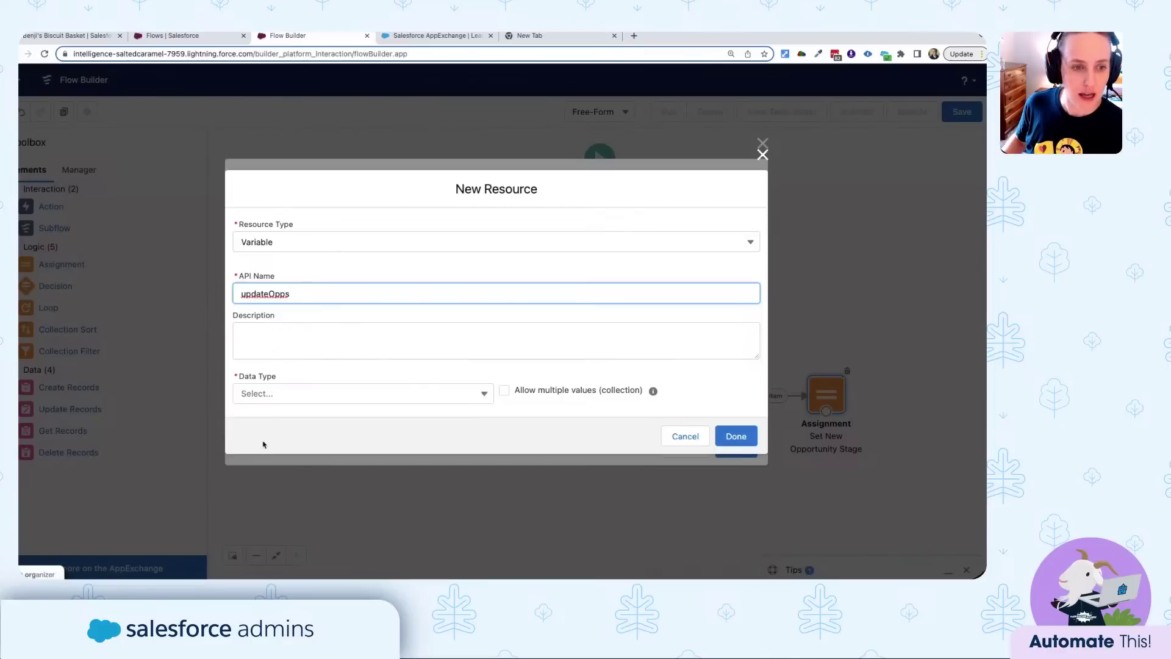
# Make updateOpps a Record variable for the Opportunity object that allows multiple values, and finish the resource.
pyautogui.click(269, 394)
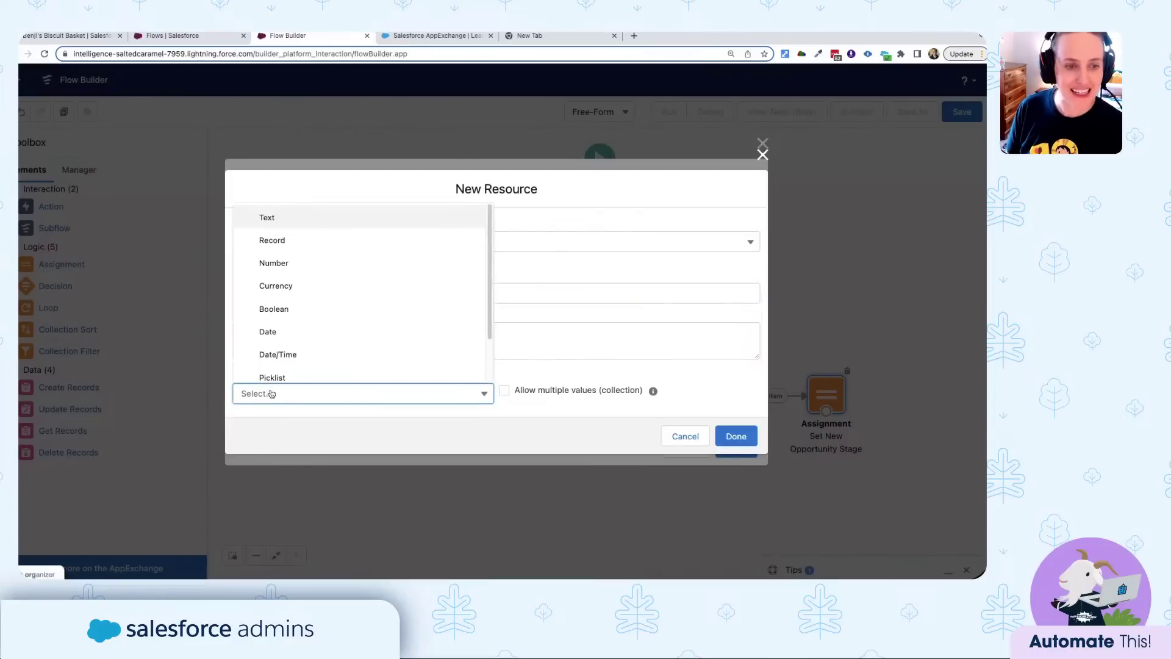
pyautogui.click(272, 240)
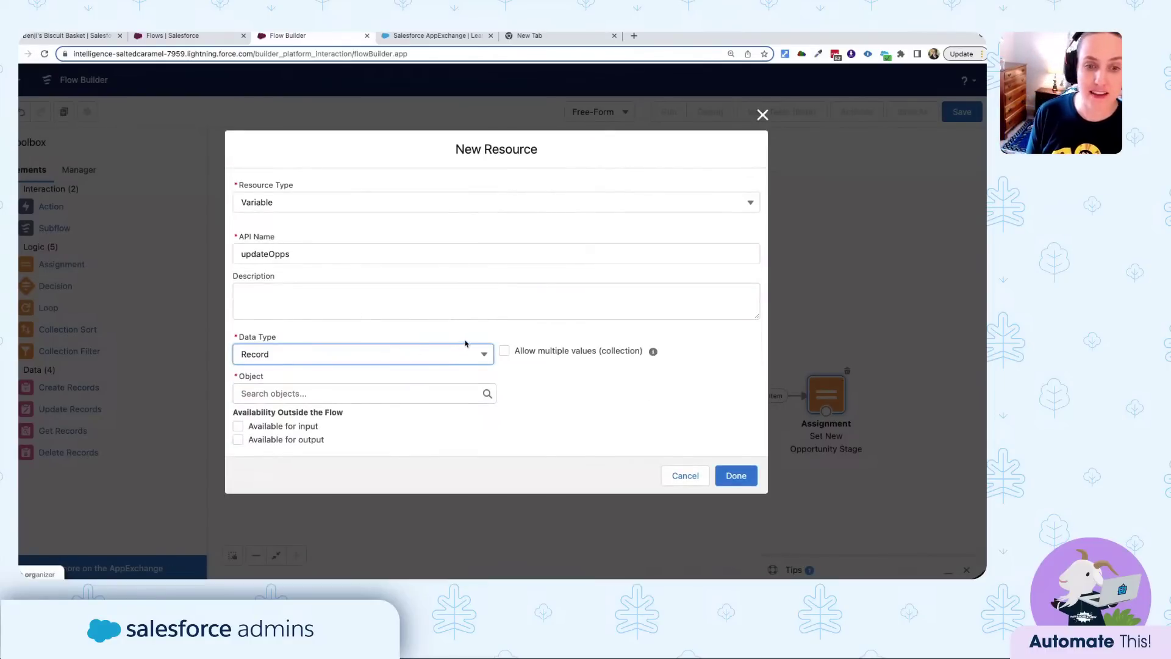
pyautogui.click(504, 351)
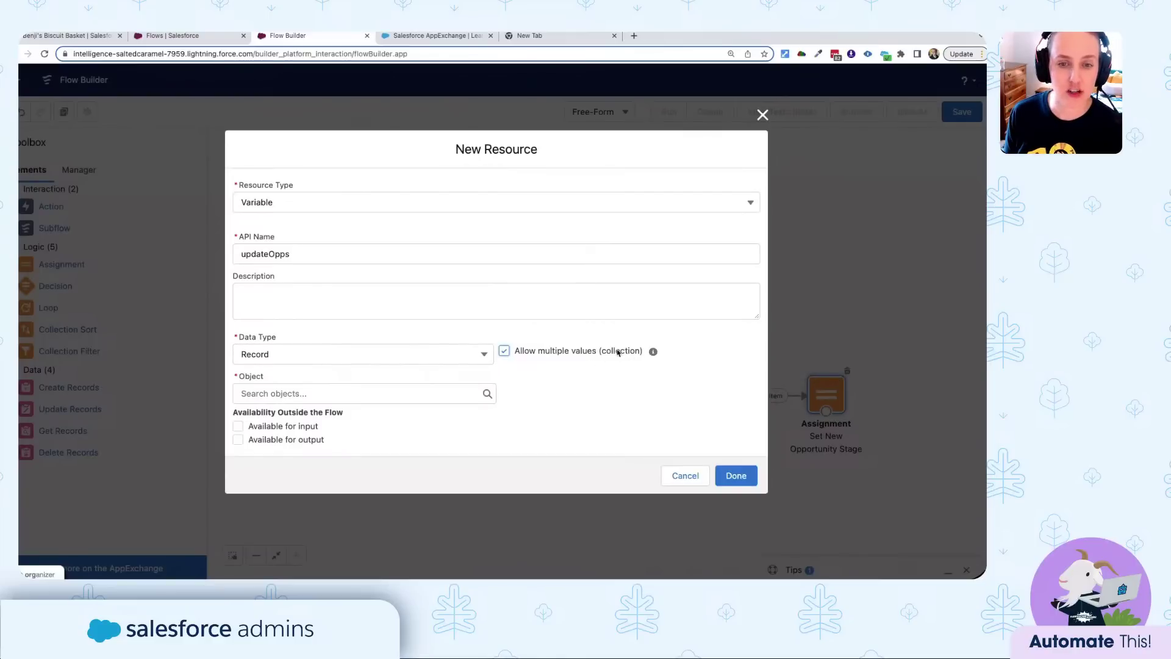
pyautogui.click(388, 390)
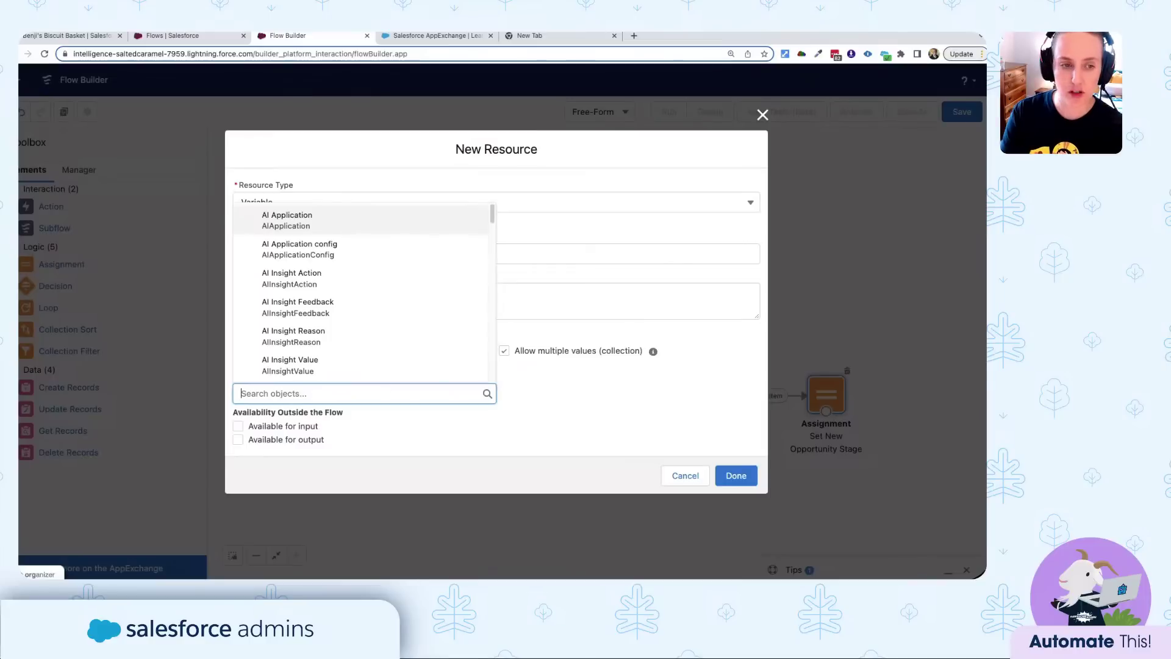
pyautogui.write('Opp')
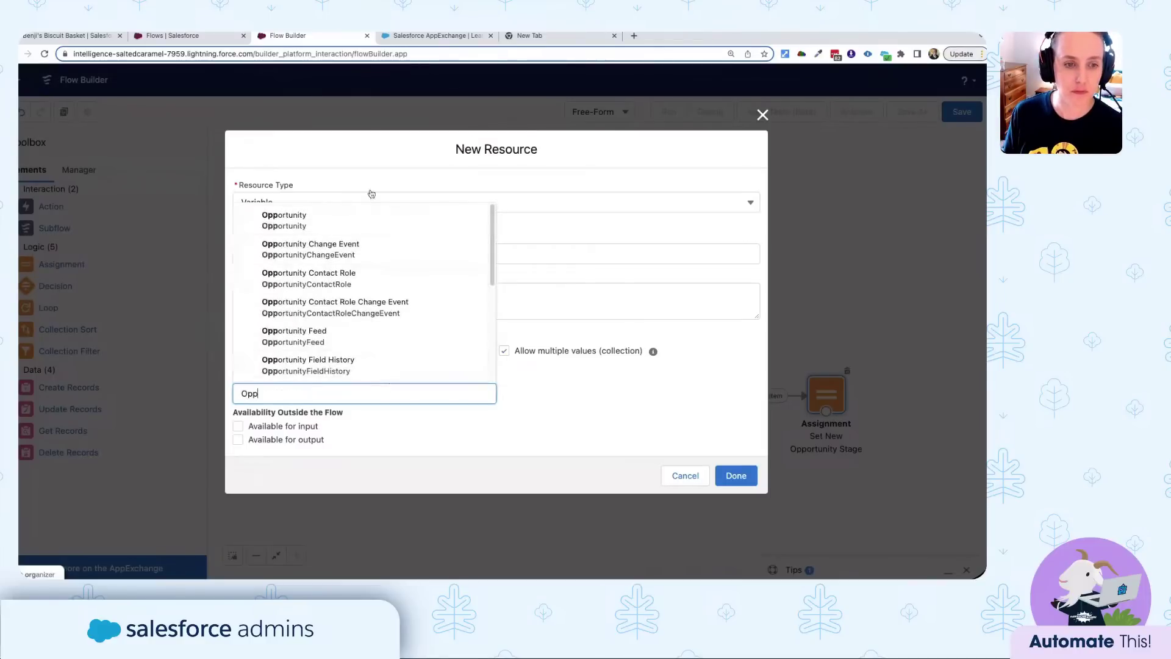
pyautogui.click(299, 221)
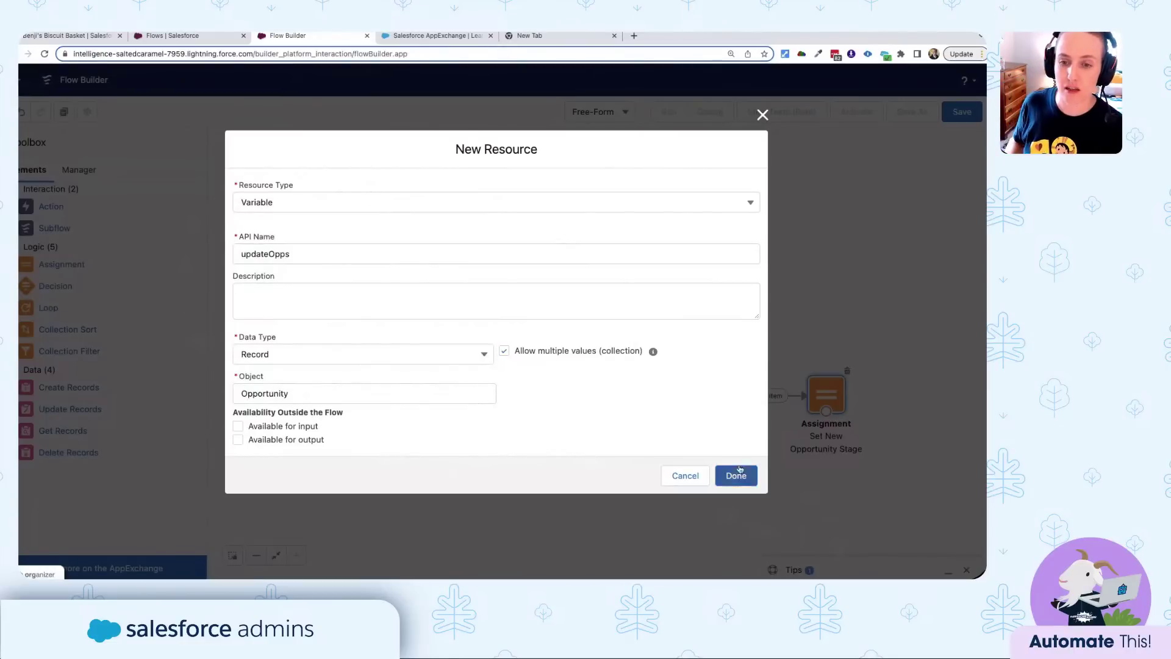
pyautogui.click(720, 477)
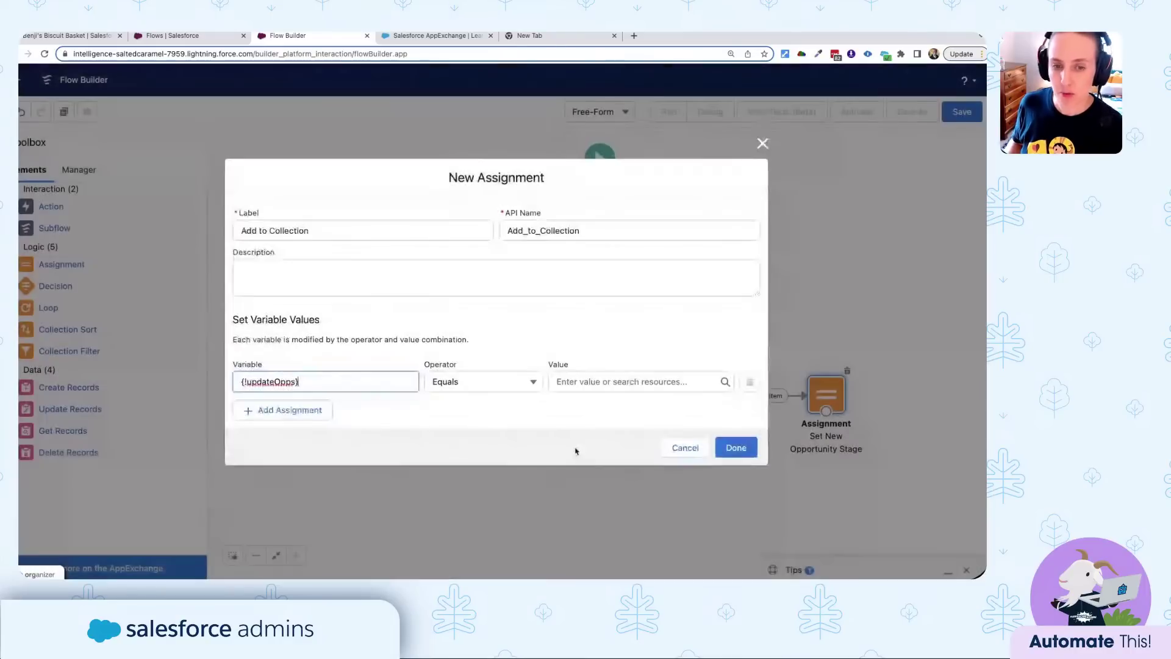
# Set the assignment's operator for updateOpps to Add, with the current item from myFirstLoop as the value.
pyautogui.press('Tab')
pyautogui.click(502, 395)
pyautogui.click(467, 427)
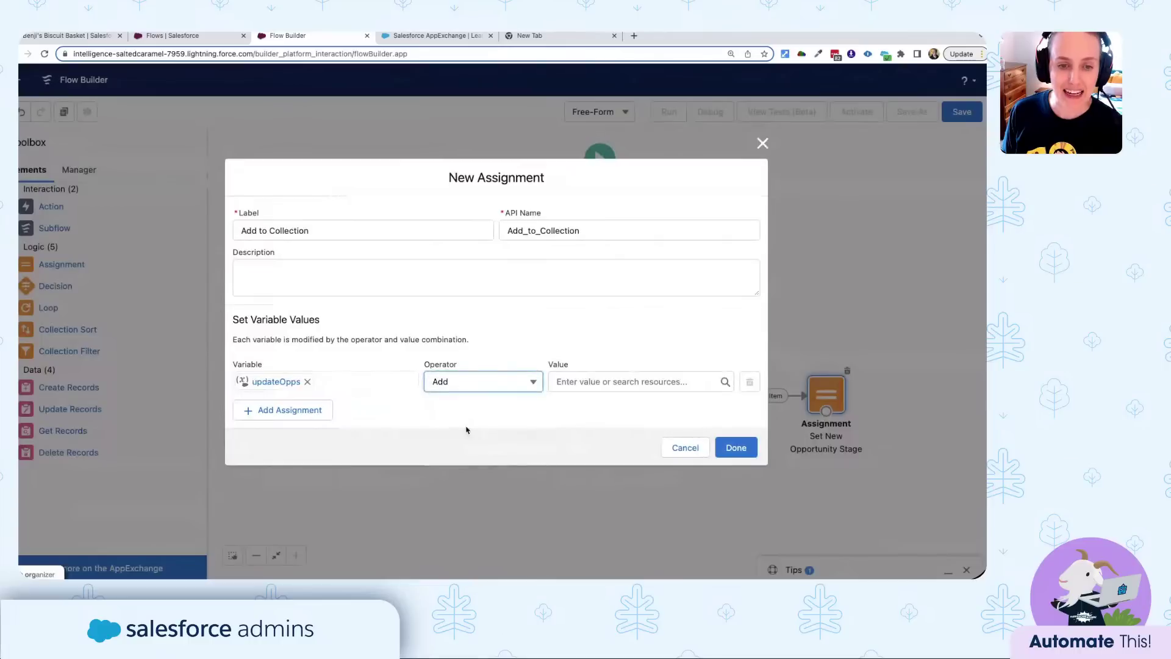
pyautogui.click(566, 382)
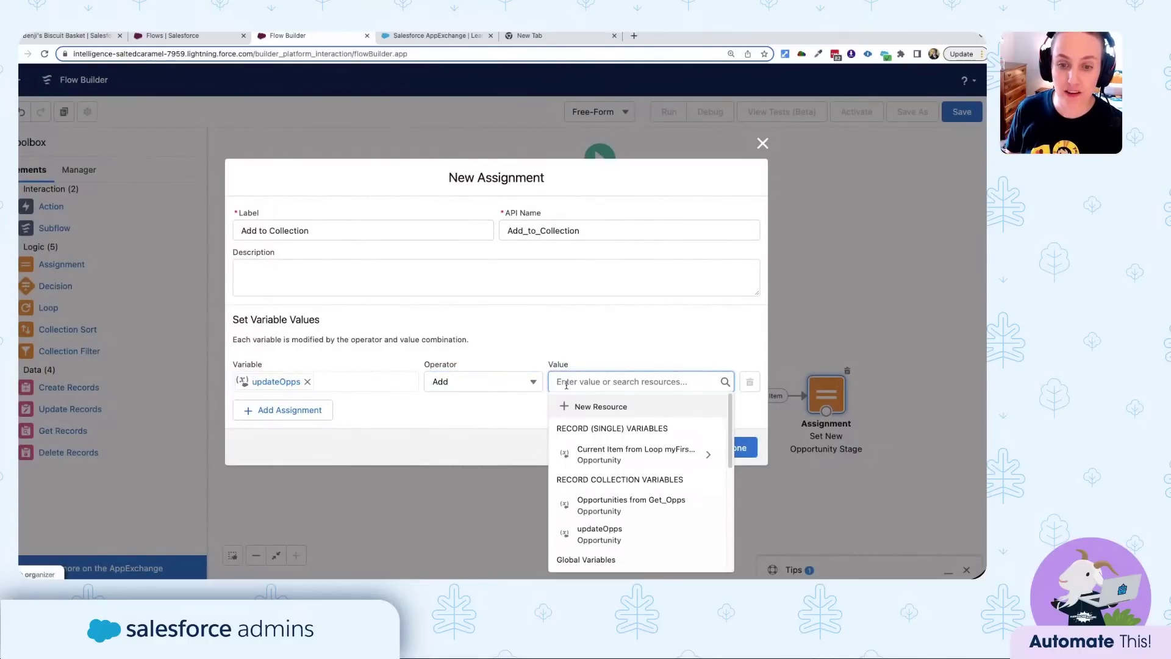
pyautogui.click(606, 454)
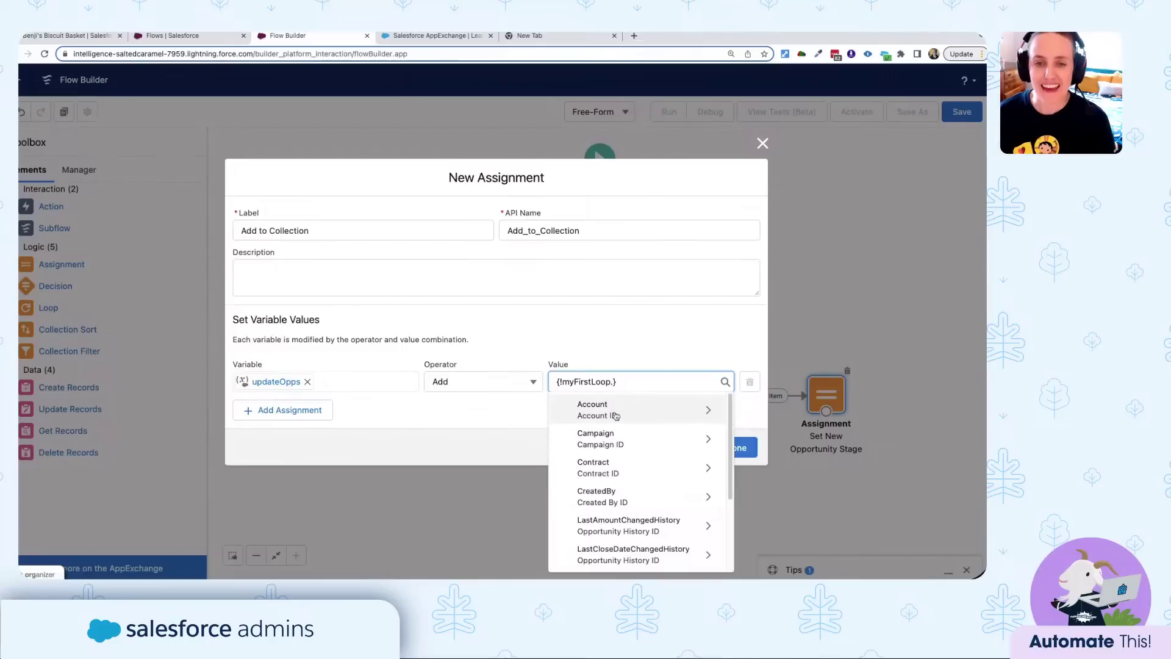
pyautogui.click(564, 339)
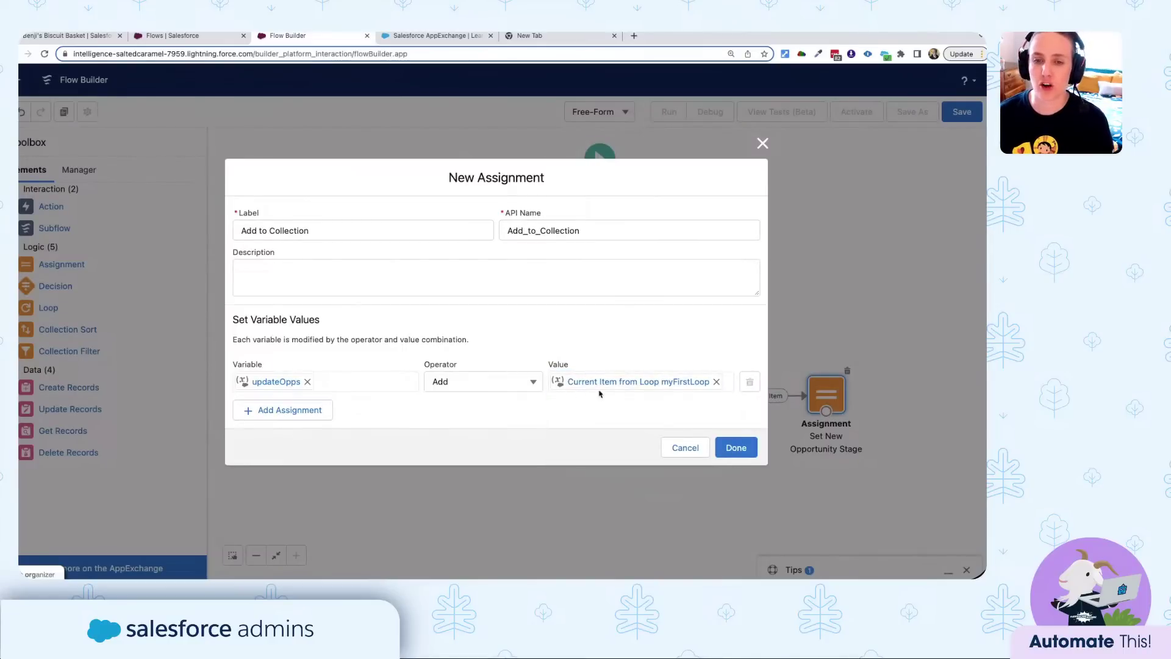
# Clear the assignment's value, reselect the current item from myFirstLoop, and finish the Add to Collection element.
pyautogui.click(716, 381)
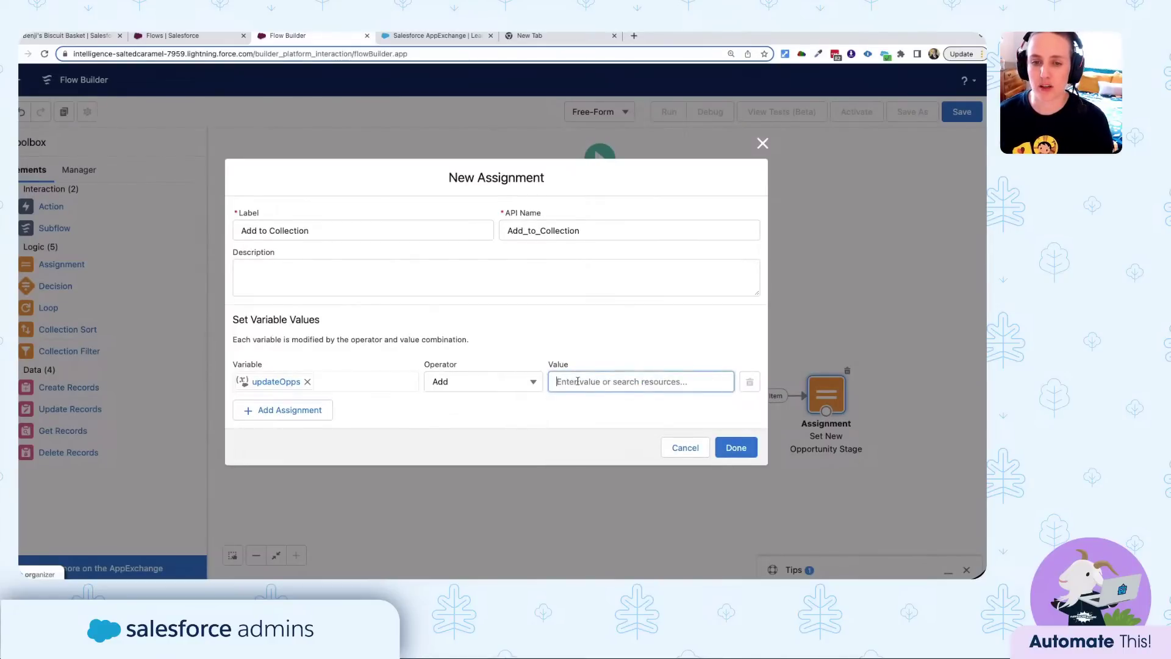
pyautogui.click(574, 381)
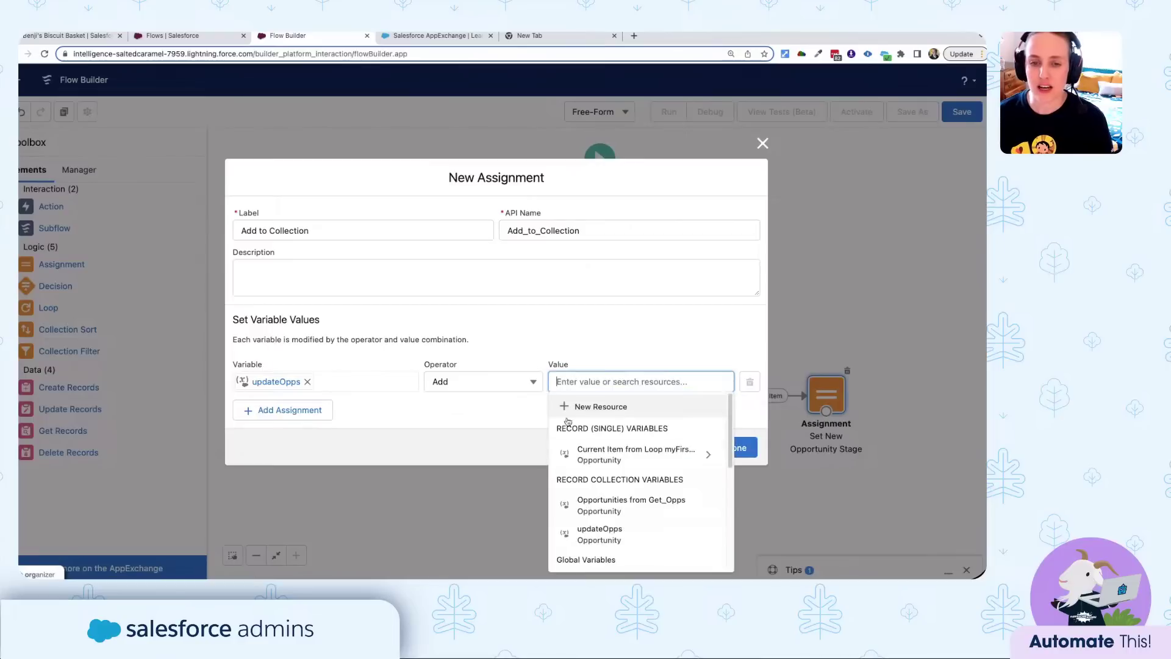
pyautogui.click(577, 454)
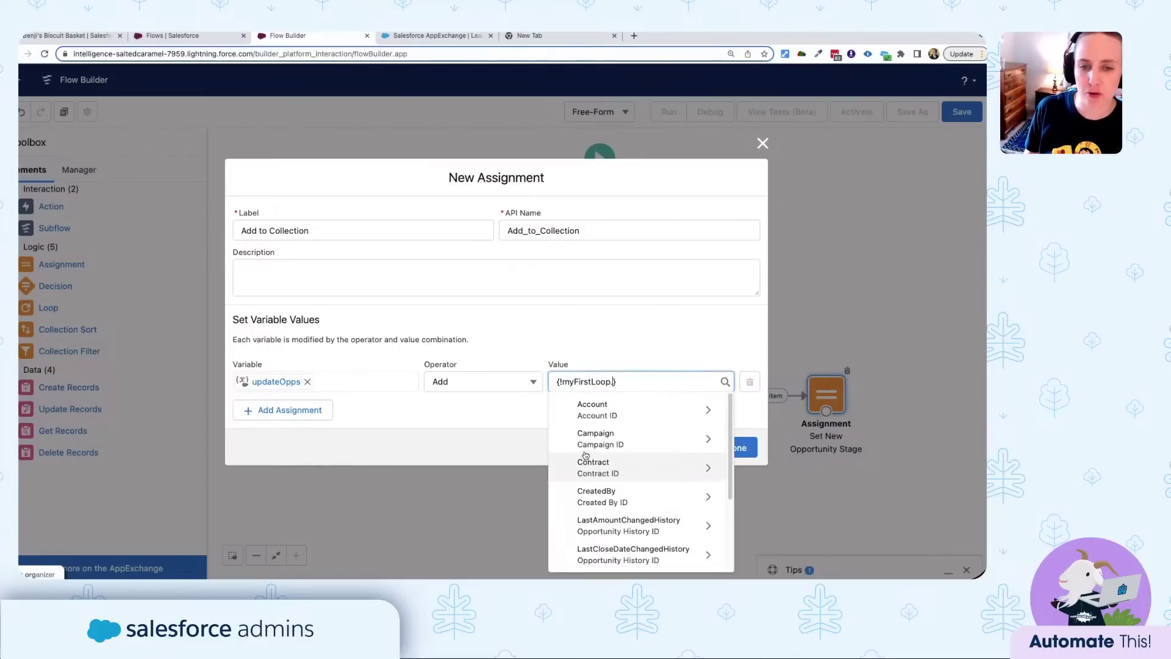
pyautogui.click(567, 325)
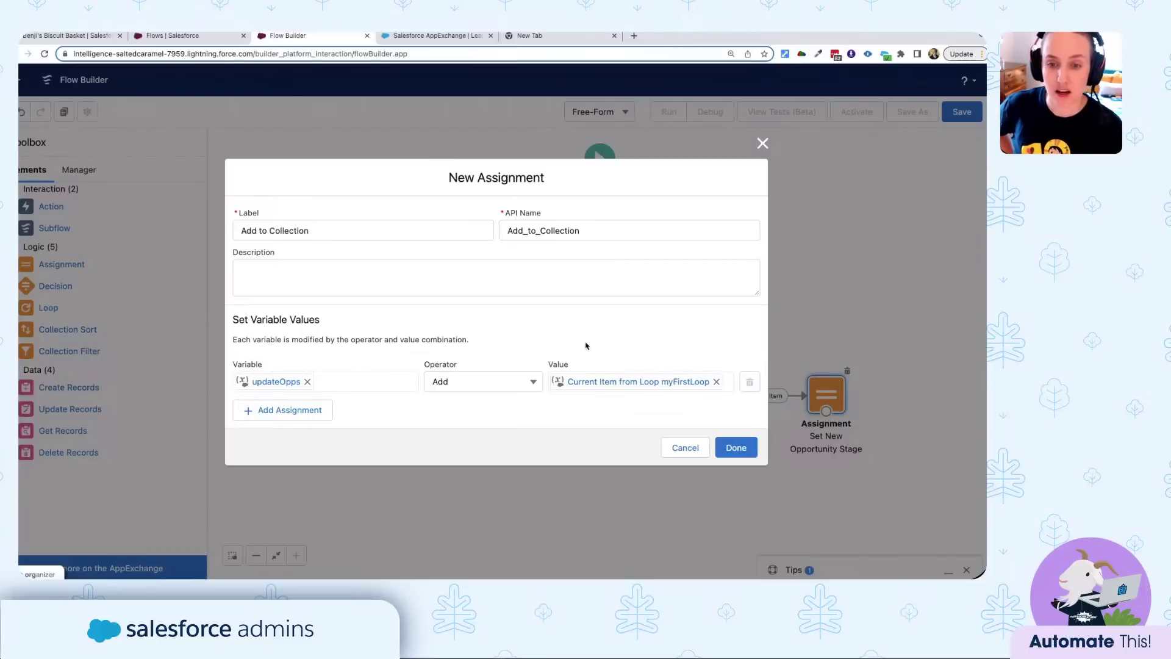
pyautogui.click(747, 455)
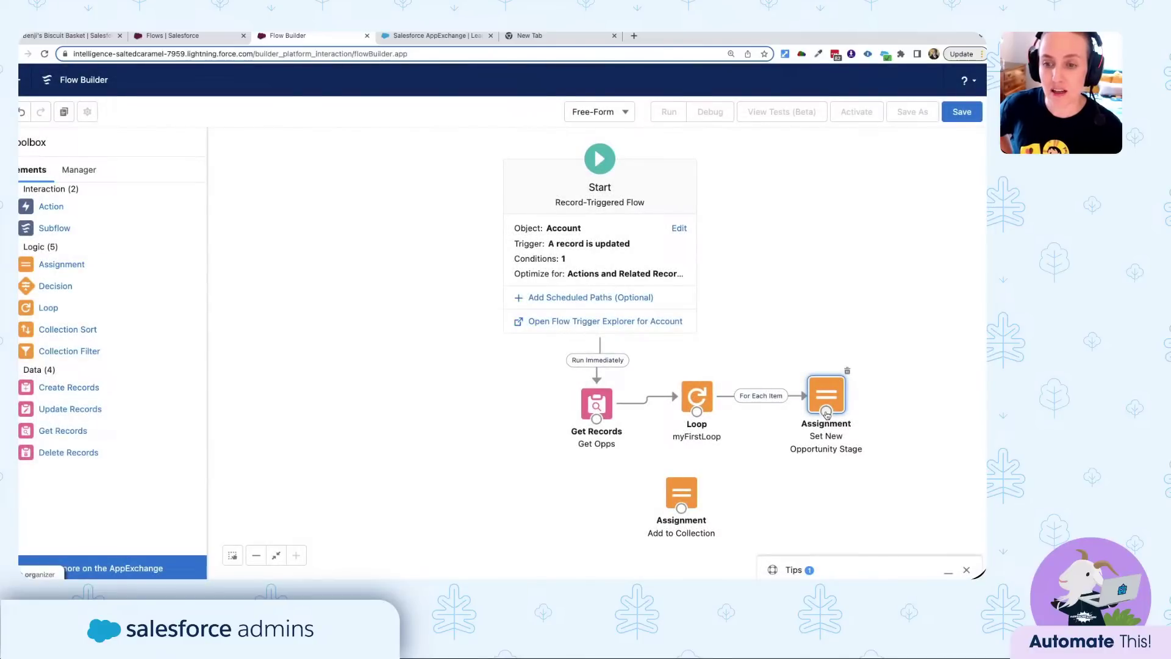
# Connect Set New Opportunity Stage to Add to Collection, and move Set New Opportunity Stage slightly lower on the canvas.
pyautogui.moveTo(826, 413); pyautogui.dragTo(693, 497)
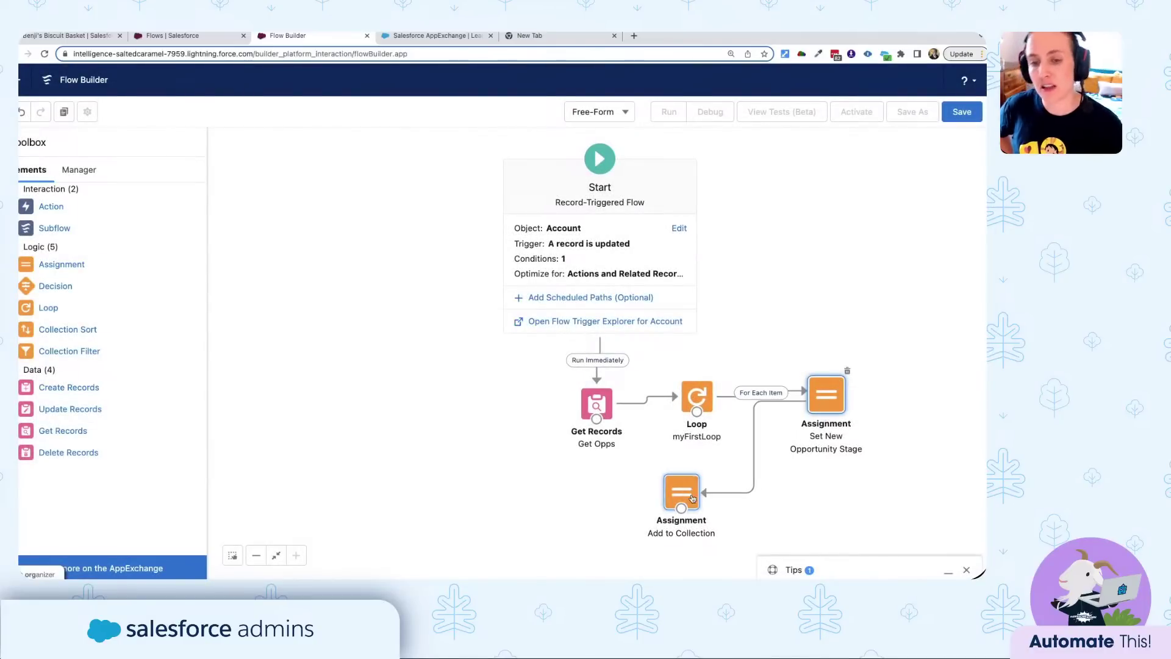
pyautogui.moveTo(829, 402); pyautogui.dragTo(844, 431)
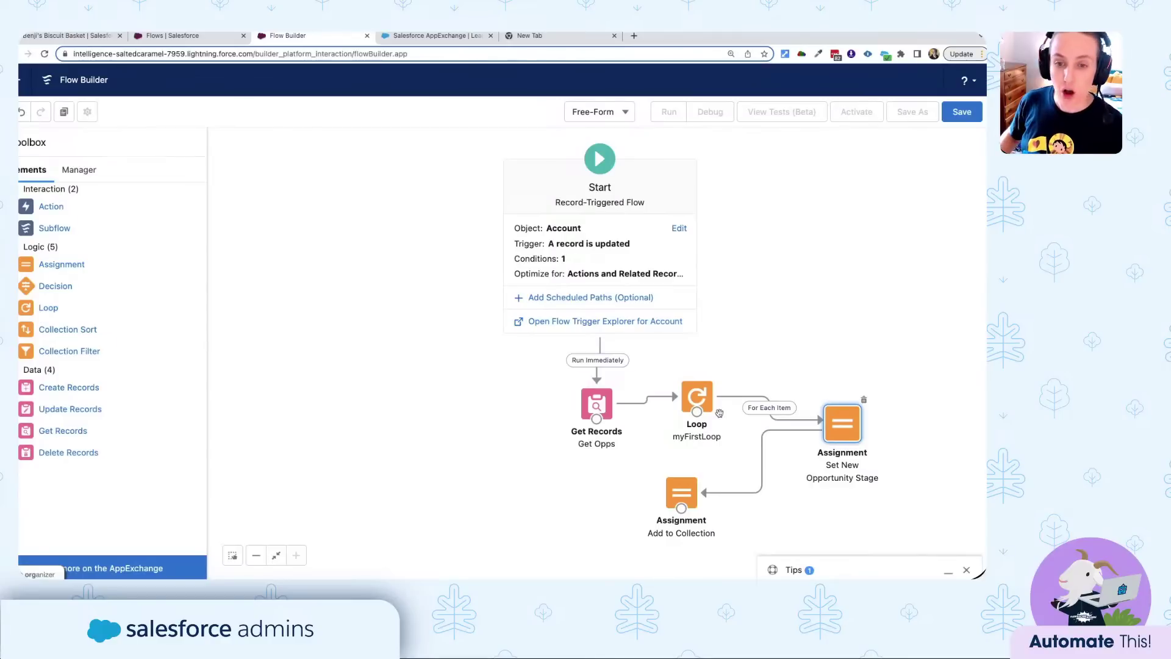
pyautogui.moveTo(682, 509); pyautogui.dragTo(698, 414)
pyautogui.click(684, 514)
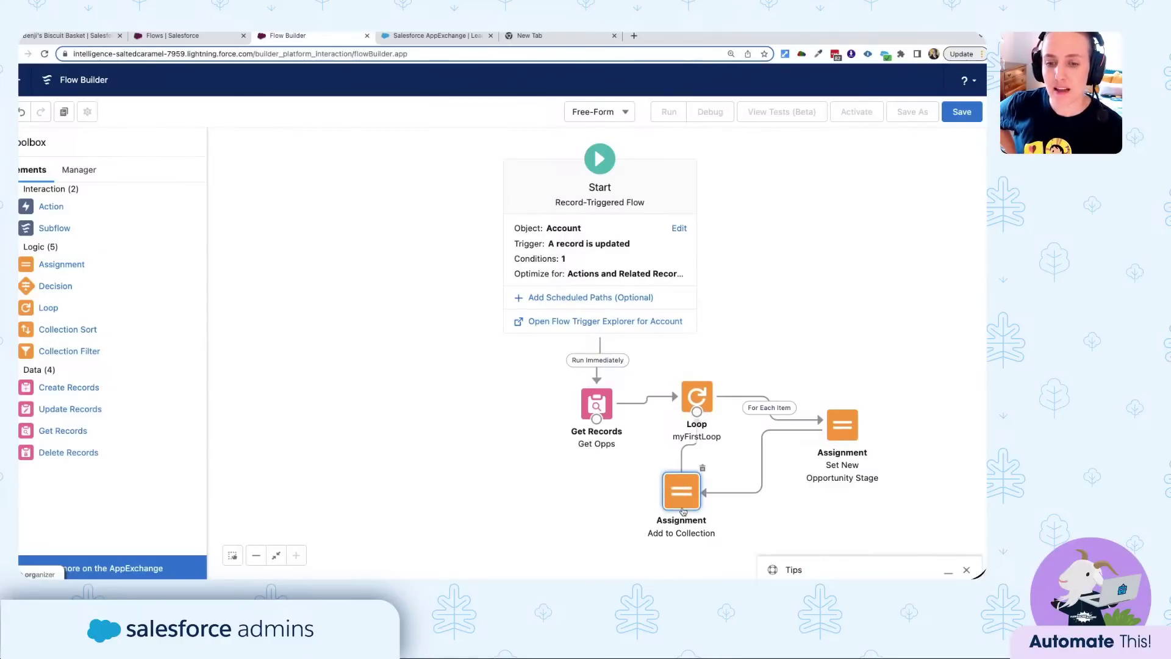
pyautogui.click(684, 460)
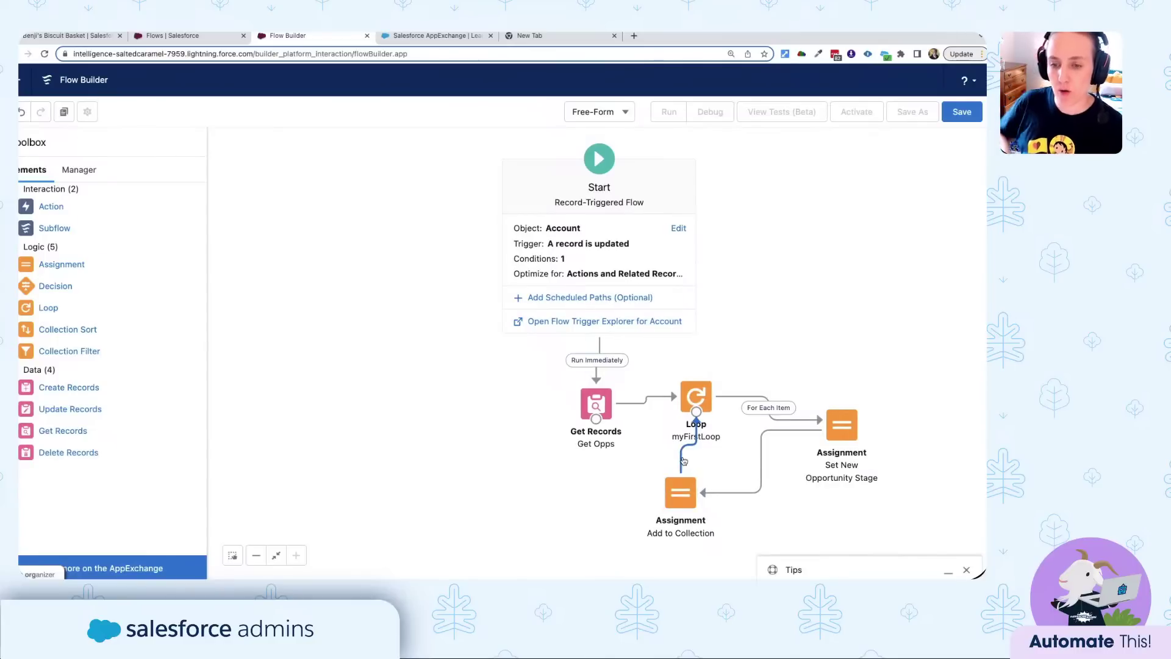
pyautogui.press('Delete')
# Connect Add to Collection back to the myFirstLoop element, and space the two assignment elements slightly further apart on the canvas.
pyautogui.moveTo(682, 508); pyautogui.dragTo(691, 401)
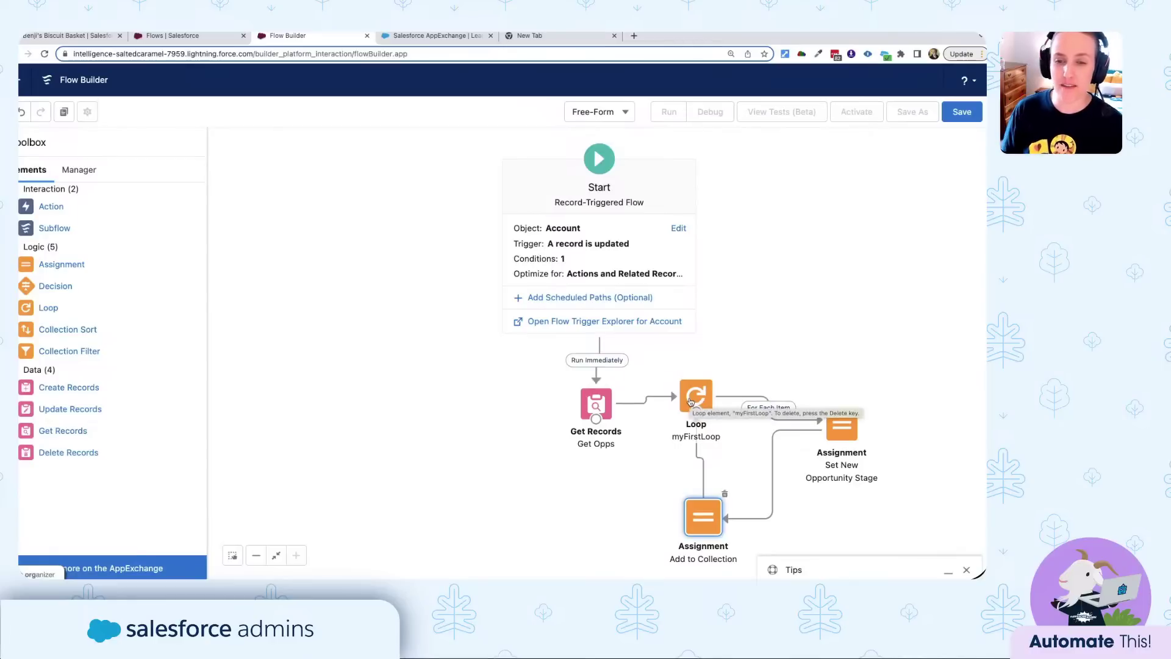
pyautogui.moveTo(849, 434); pyautogui.dragTo(857, 429)
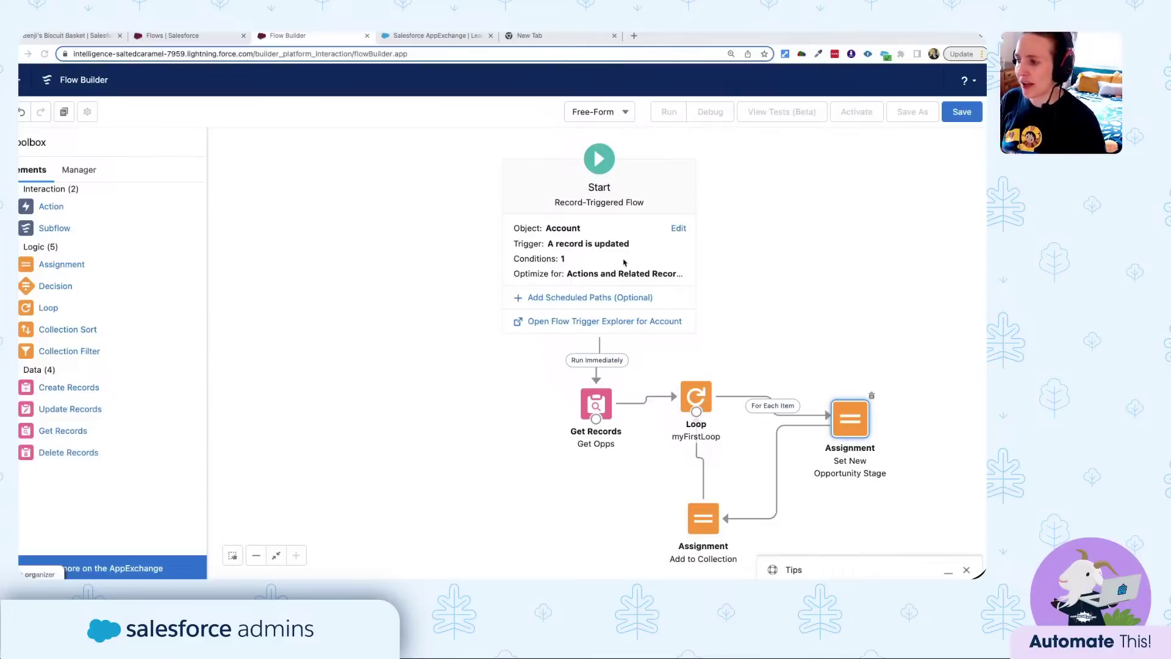
# Add an Update Records element near Add to Collection and label it Update Opportunities, with the API name Update_Opportunities.
pyautogui.moveTo(741, 298); pyautogui.dragTo(650, 217)
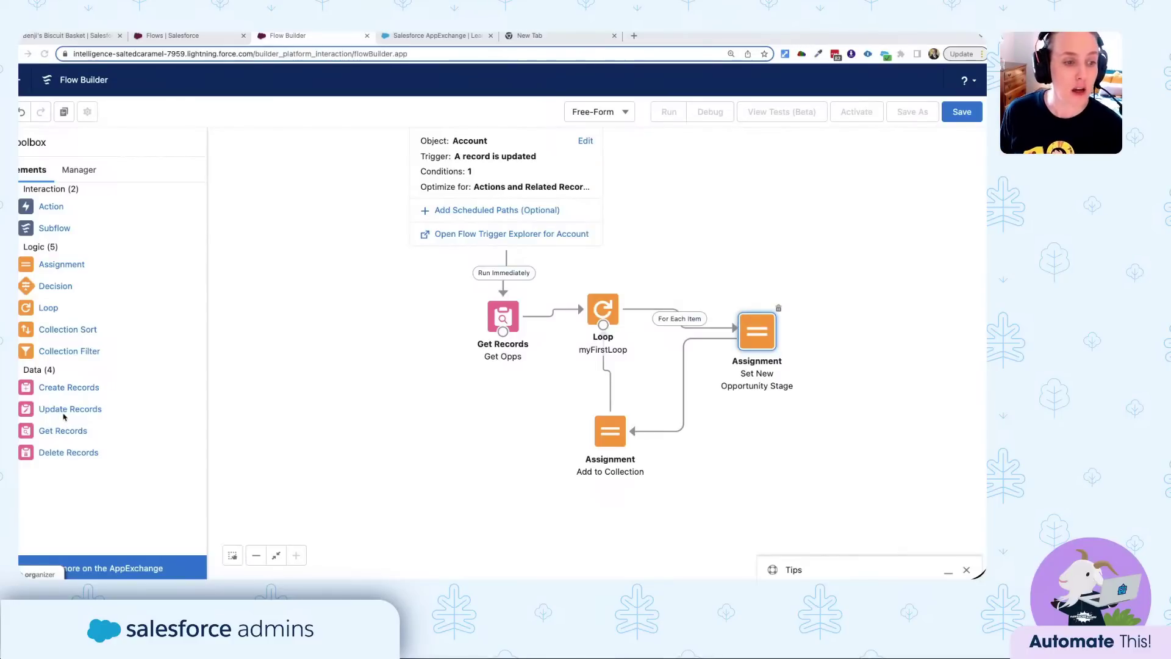
pyautogui.moveTo(63, 415); pyautogui.dragTo(475, 409)
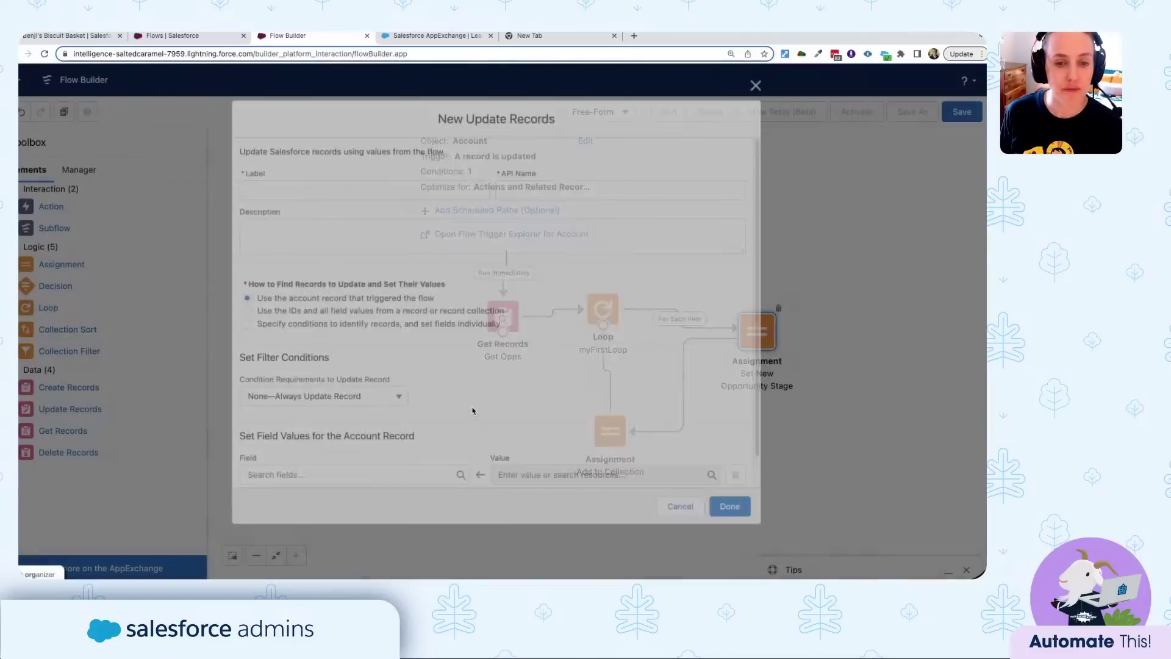
pyautogui.click(309, 184)
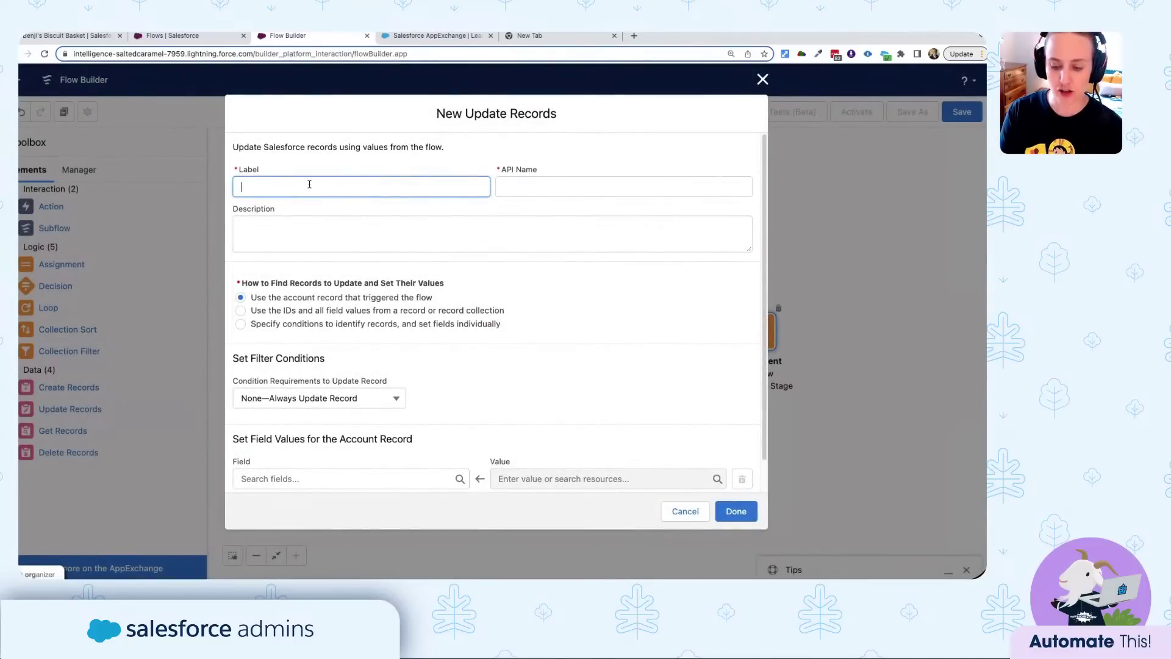
pyautogui.write('UPda')
pyautogui.press('BackSpace')
pyautogui.press('BackSpace')
pyautogui.press('BackSpace')
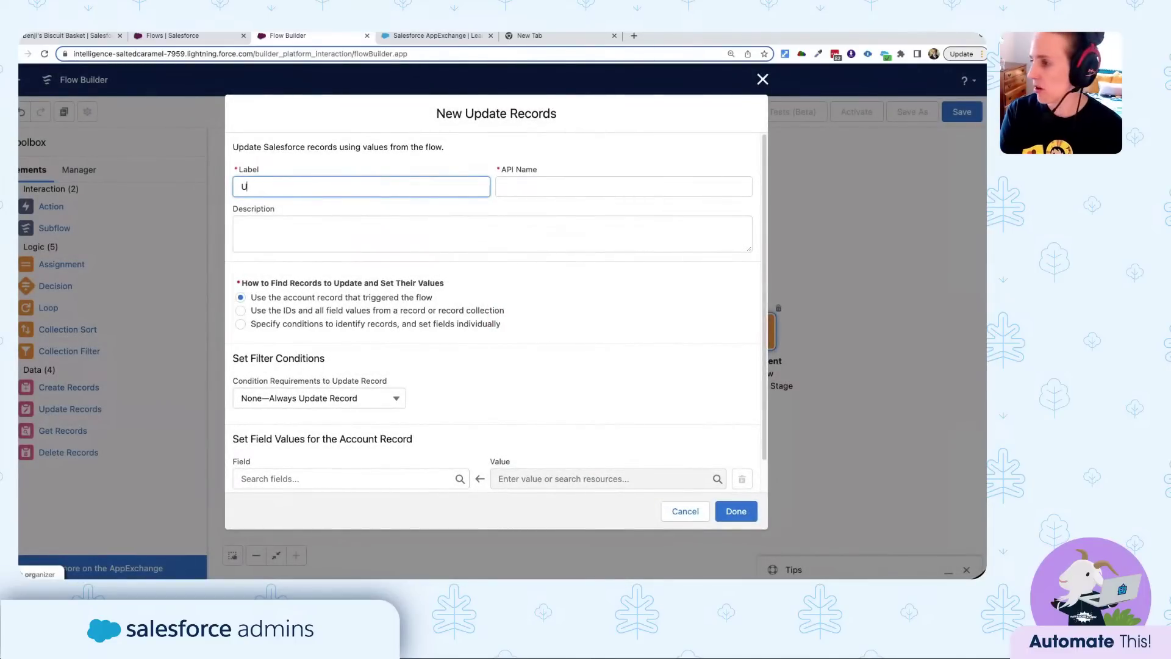
pyautogui.write('pdate Oppor')
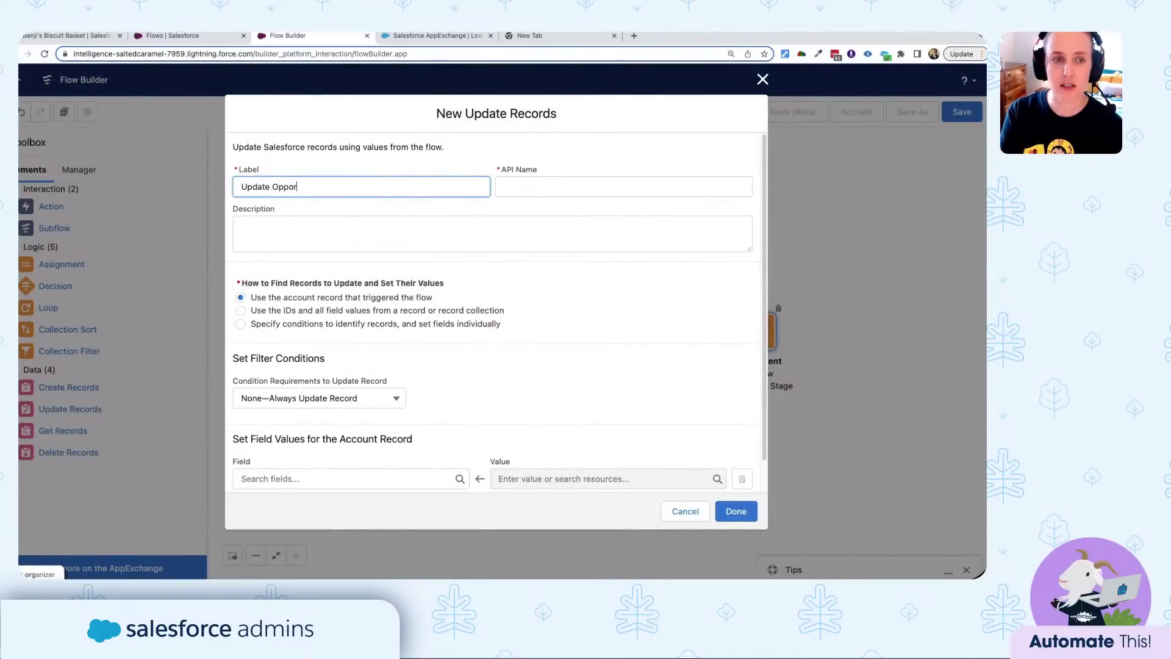
pyautogui.write('tunities')
pyautogui.press('Tab')
pyautogui.press('Tab')
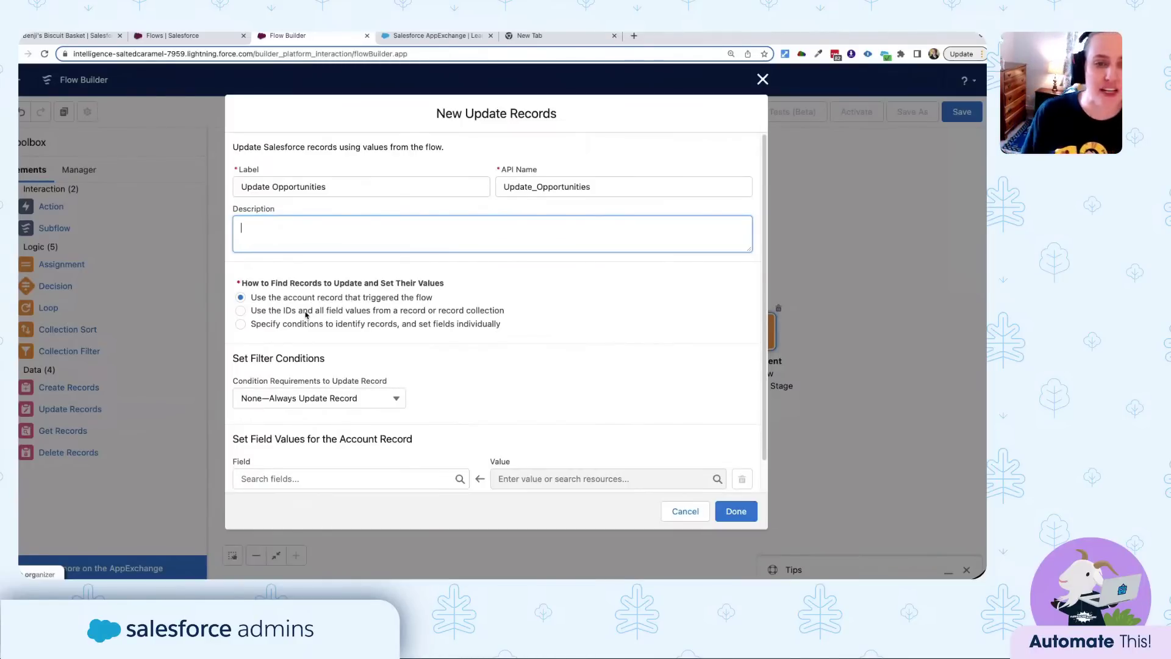
pyautogui.click(240, 324)
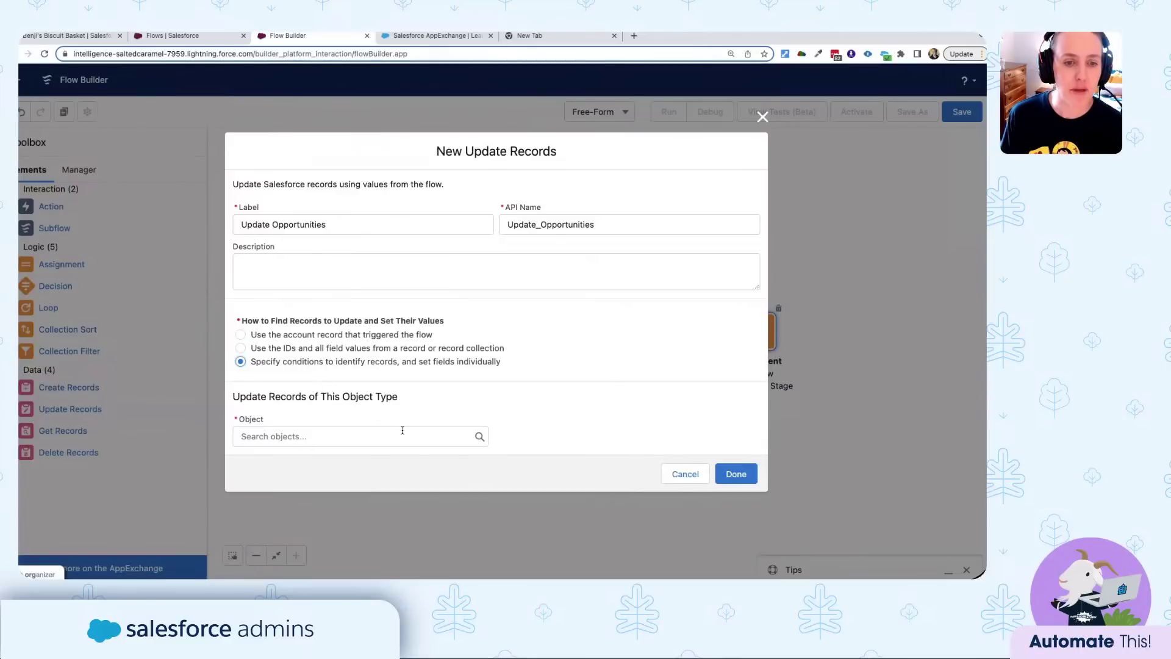
pyautogui.click(241, 348)
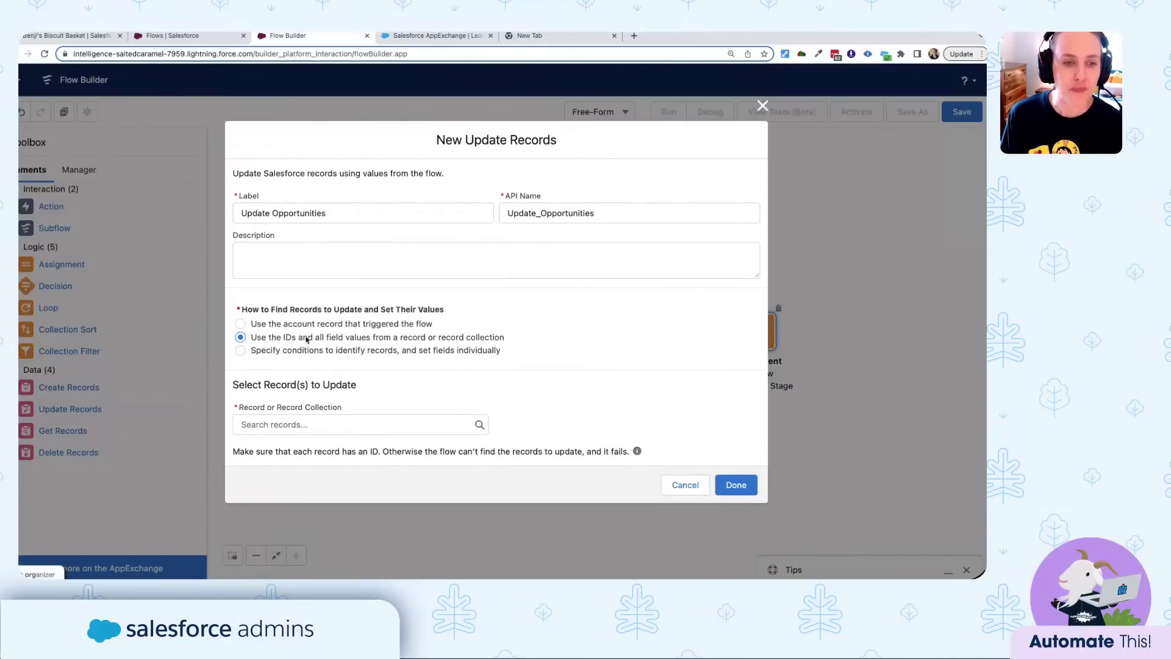
pyautogui.click(240, 324)
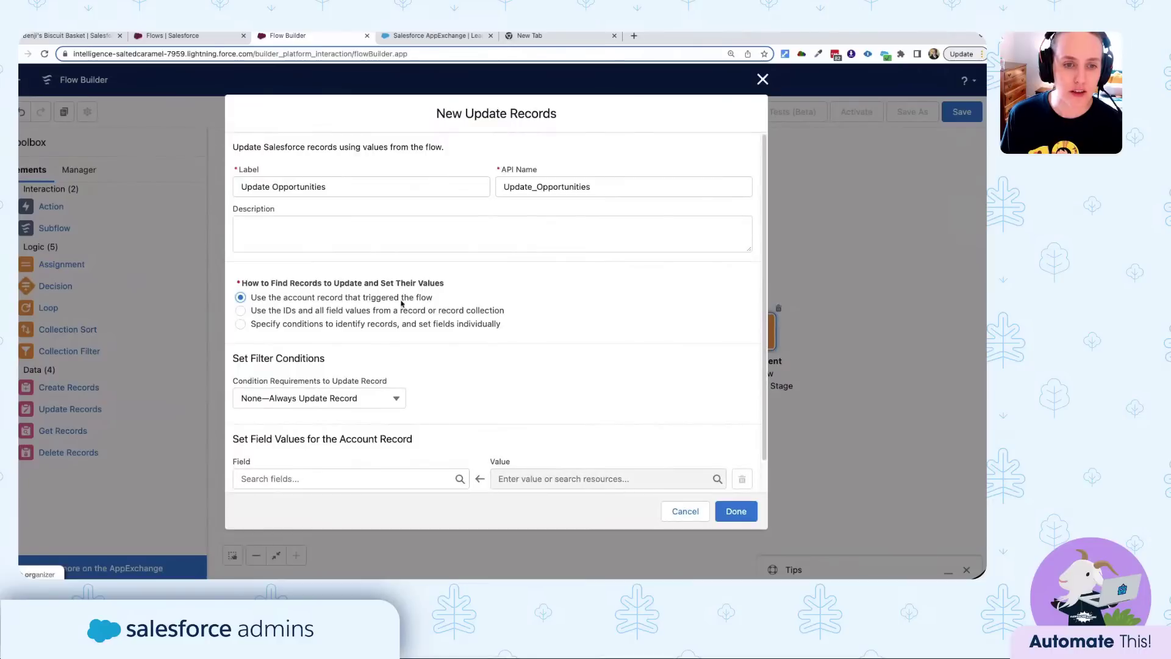
# Make Update Opportunities use the IDs and all field values from the updateOpps record collection, and finish the element.
pyautogui.click(240, 310)
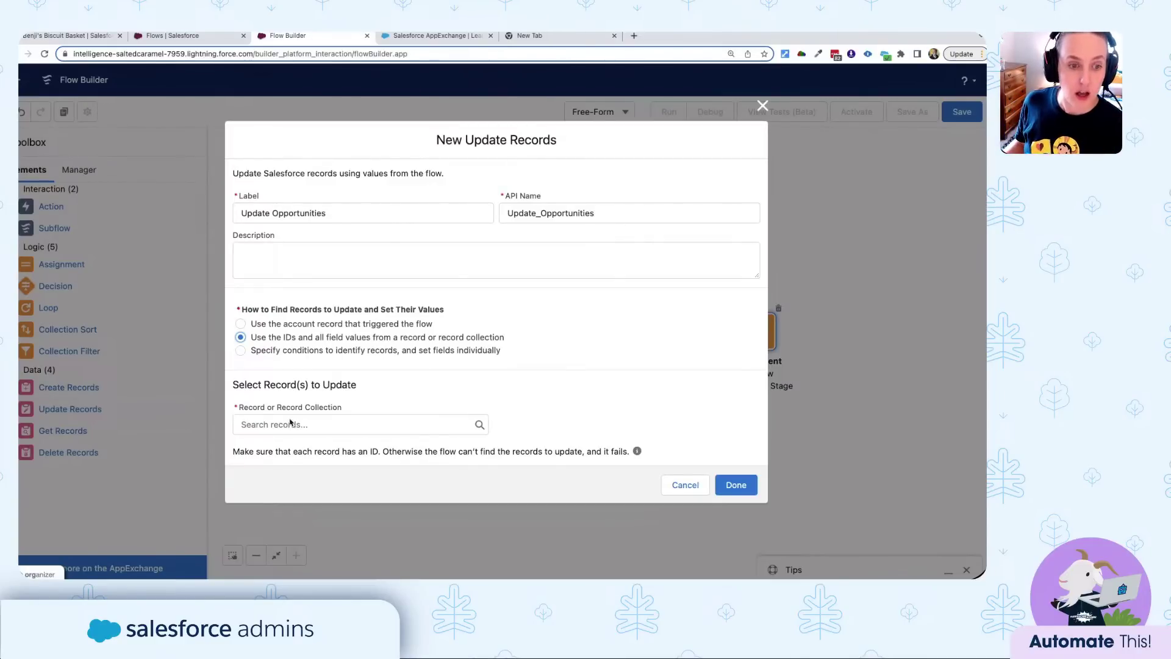
pyautogui.click(267, 425)
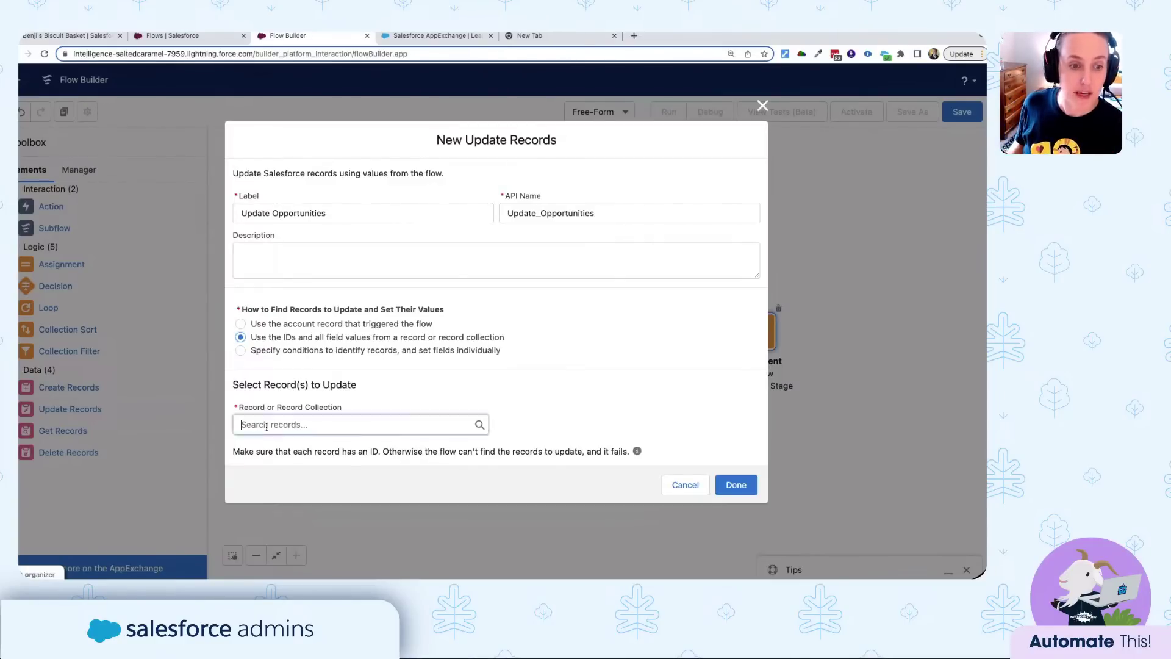
pyautogui.click(574, 420)
pyautogui.click(240, 418)
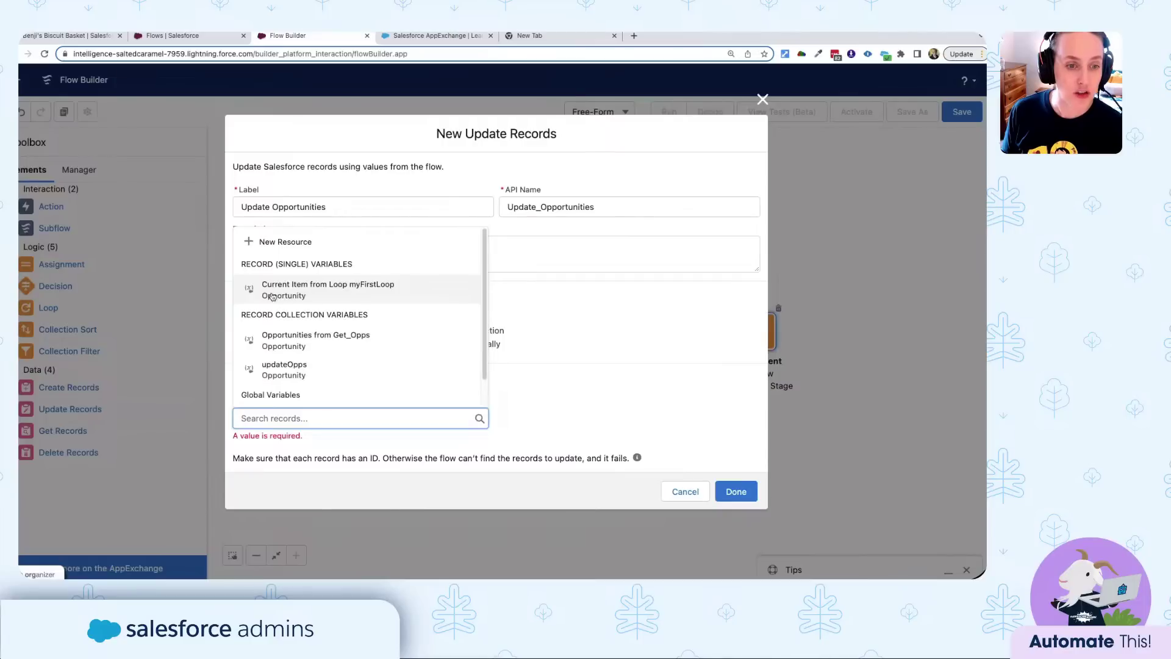
pyautogui.click(275, 371)
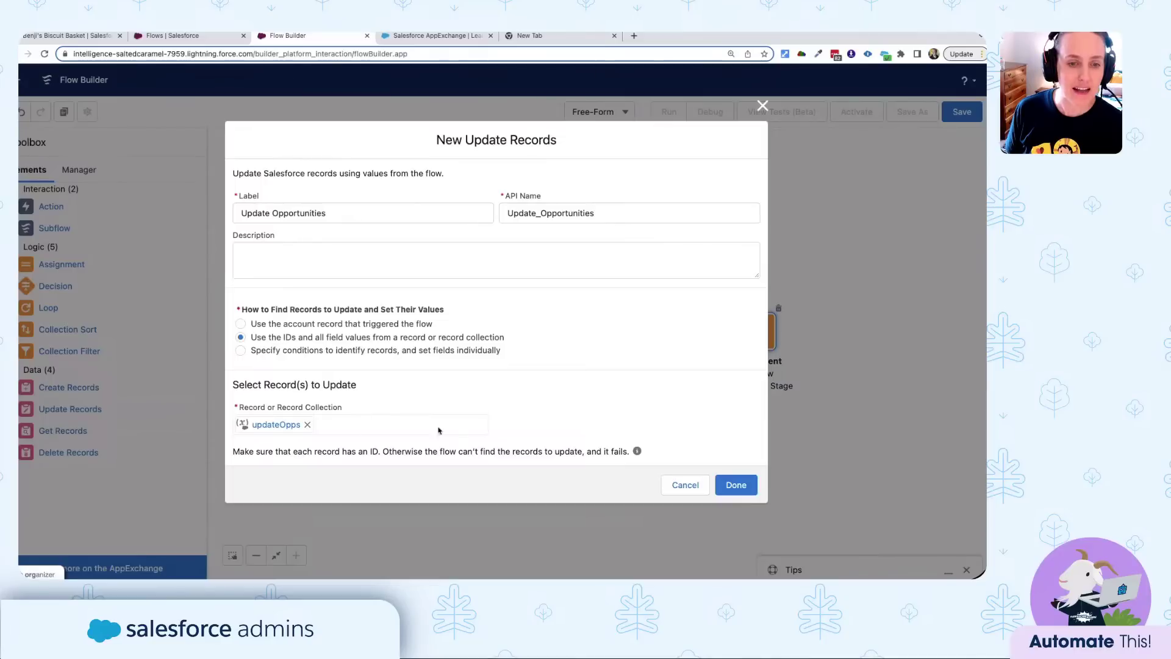
pyautogui.click(307, 424)
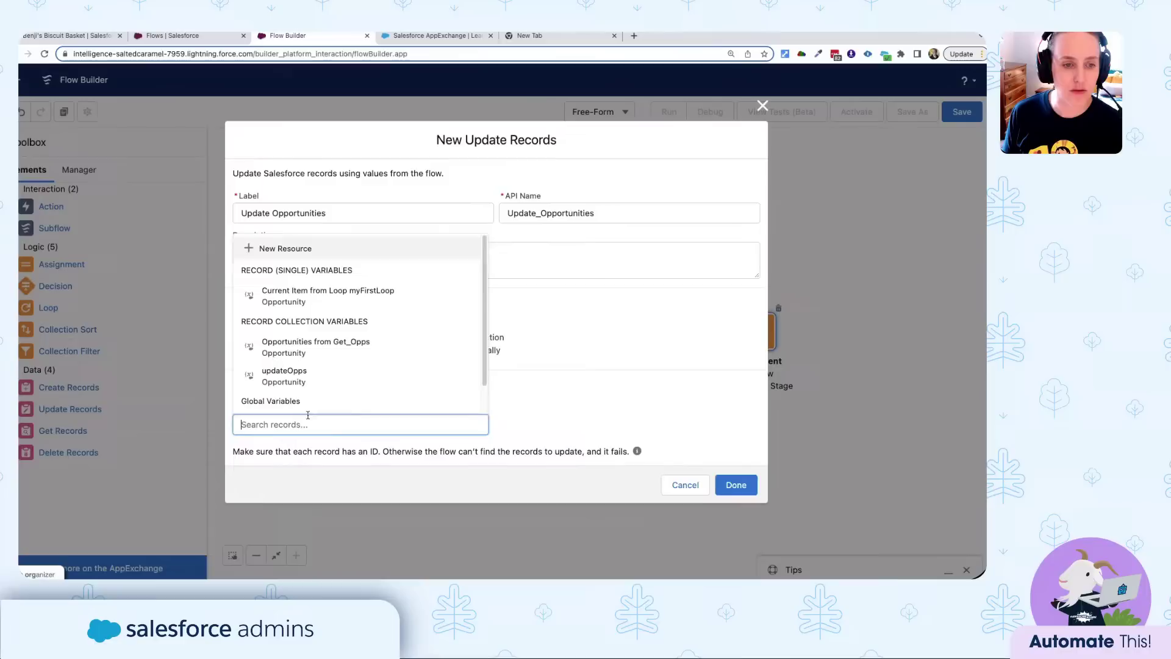
pyautogui.click(292, 374)
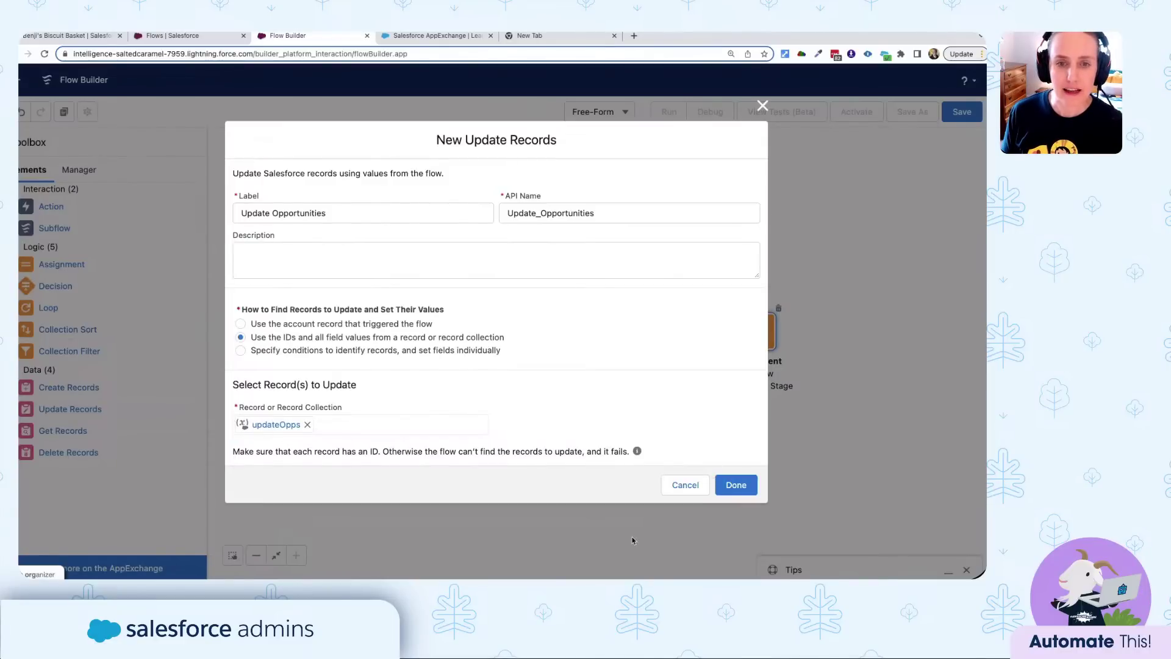
pyautogui.click(738, 485)
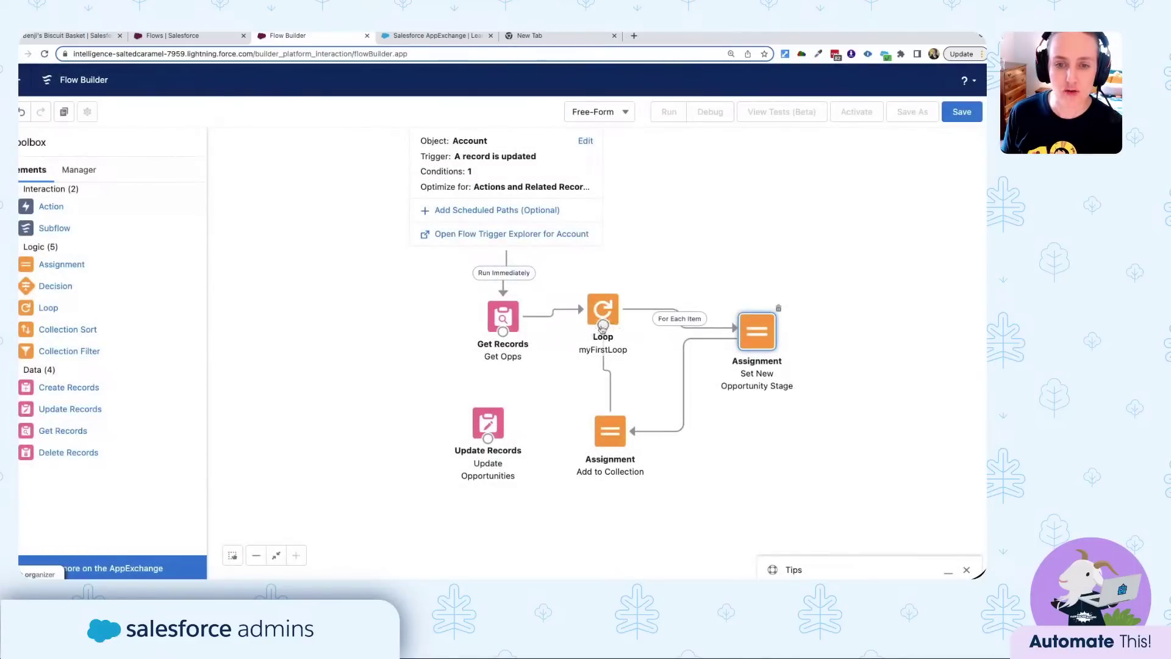
# Connect myFirstLoop to Update Opportunities as the After Last Item path, and nudge the surrounding elements to tidy the layout.
pyautogui.moveTo(603, 321); pyautogui.dragTo(499, 467)
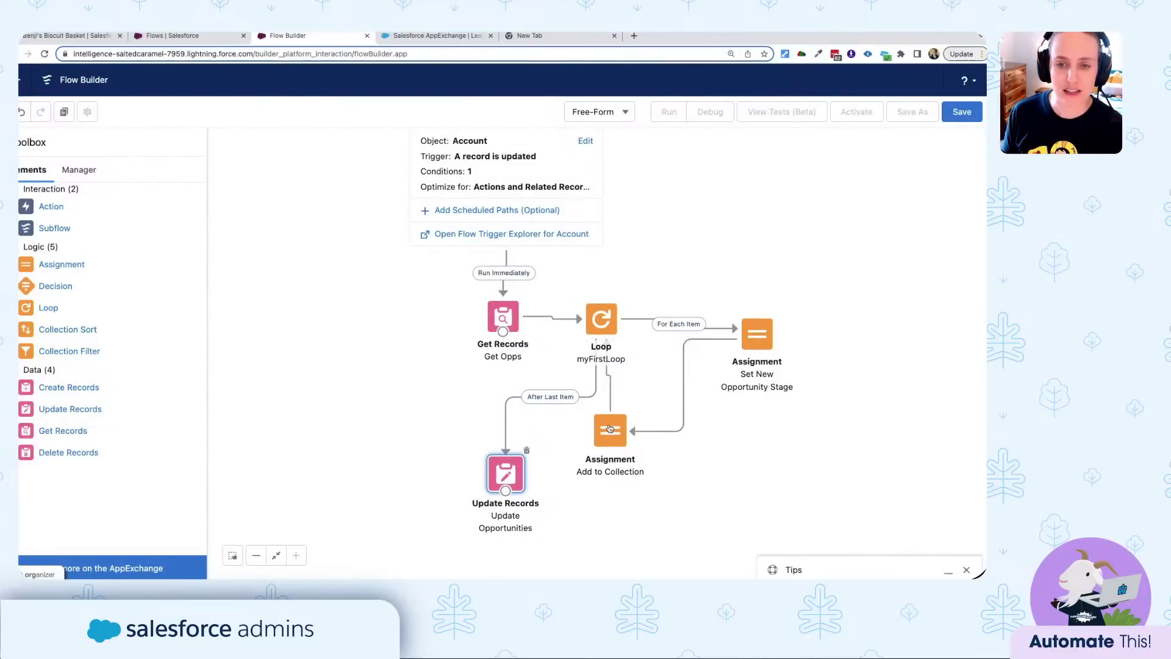
pyautogui.moveTo(611, 430); pyautogui.dragTo(612, 434)
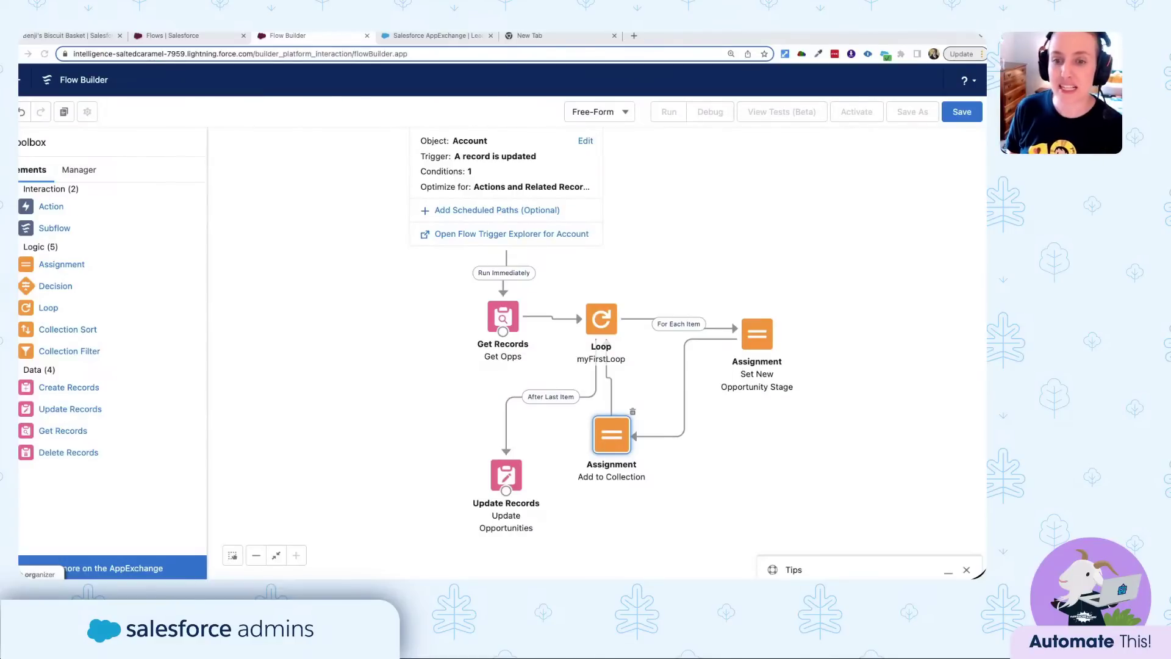
# Start saving the flow with the label Account Inactive and the API name Account_Inactive2.
pyautogui.click(962, 112)
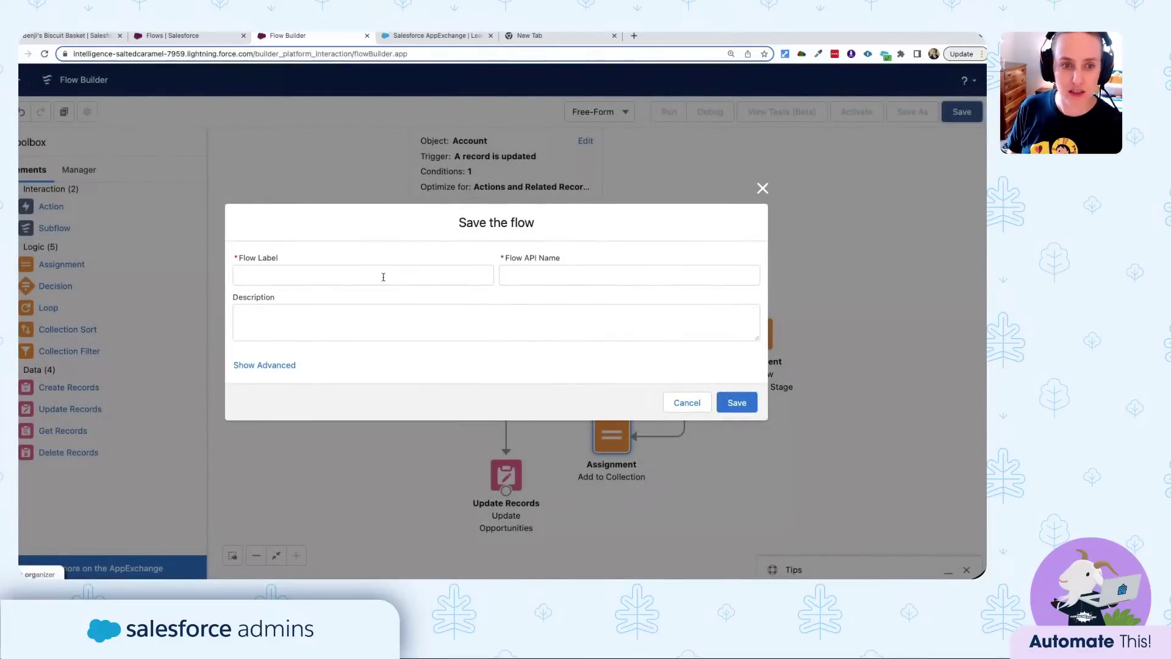
pyautogui.click(378, 273)
pyautogui.write('Inacti')
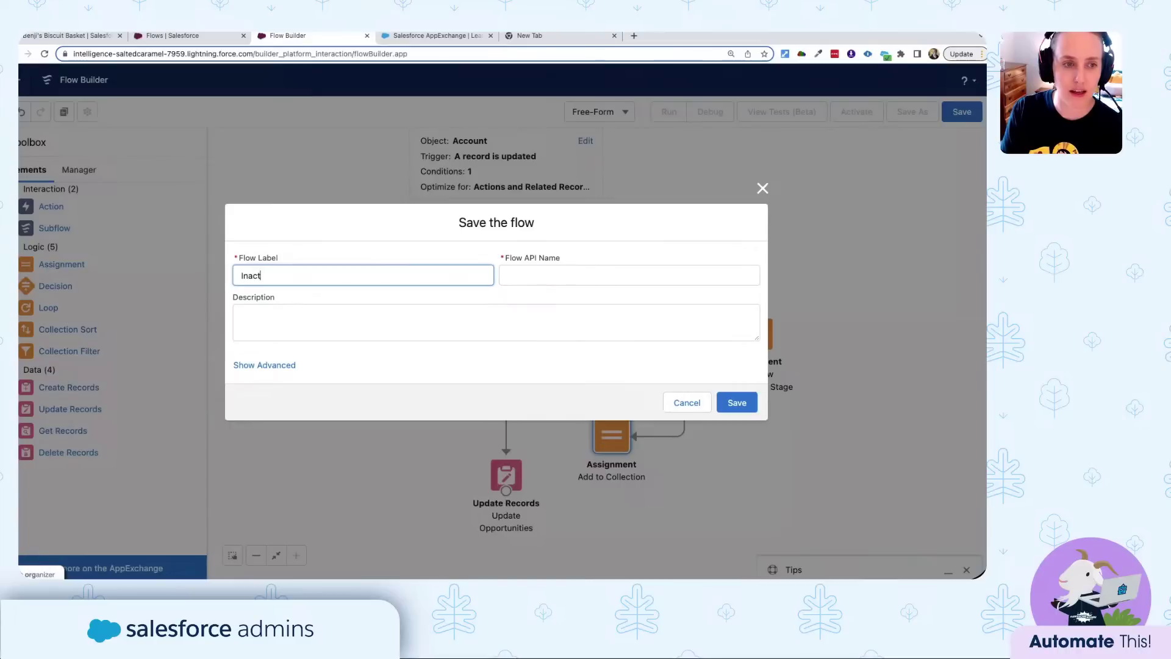
pyautogui.press('BackSpace')
pyautogui.press('BackSpace')
pyautogui.press('BackSpace')
pyautogui.press('BackSpace')
pyautogui.press('BackSpace')
pyautogui.press('BackSpace')
pyautogui.write('Account Inactive')
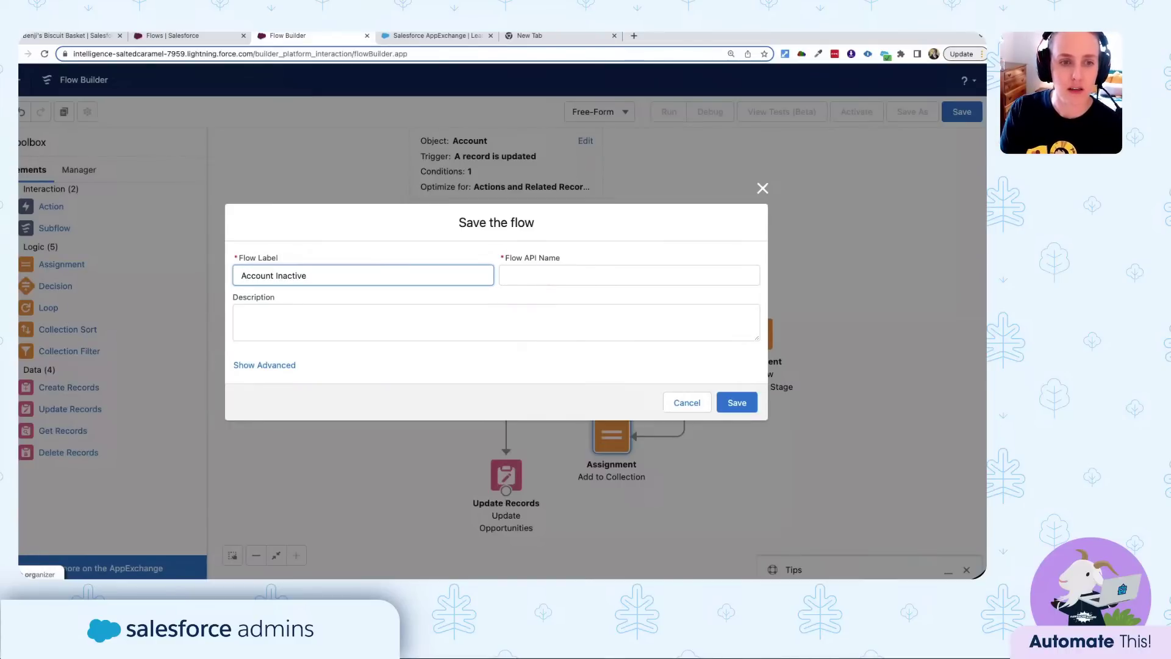
pyautogui.press('Tab')
pyautogui.press('Right')
pyautogui.write('2')
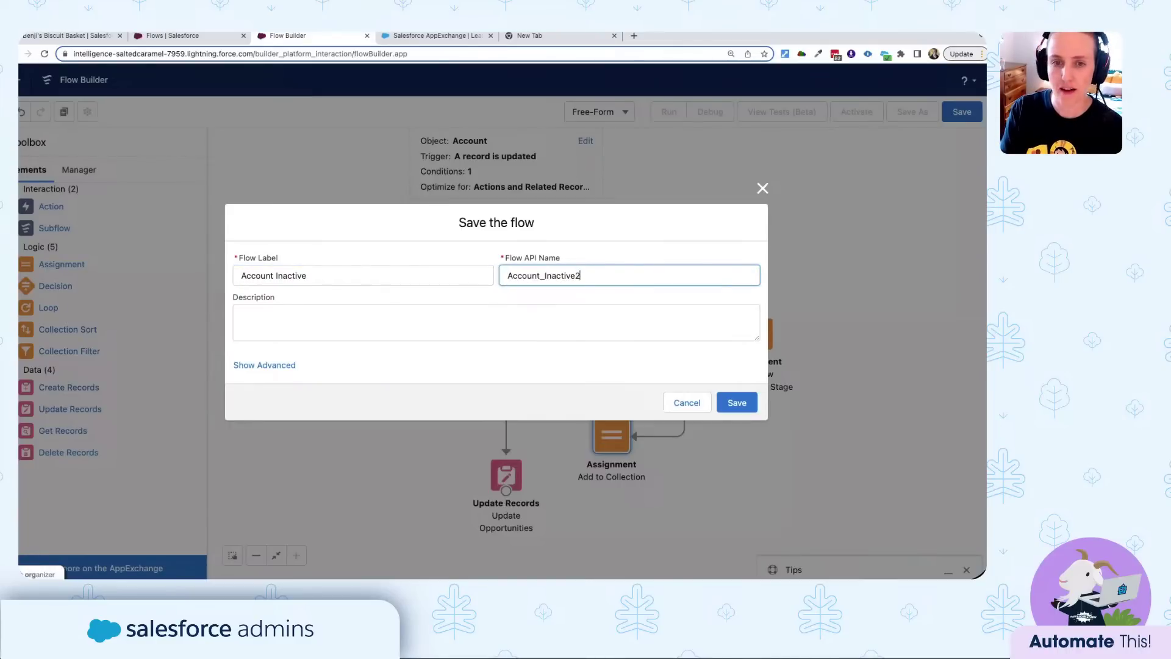
pyautogui.click(275, 320)
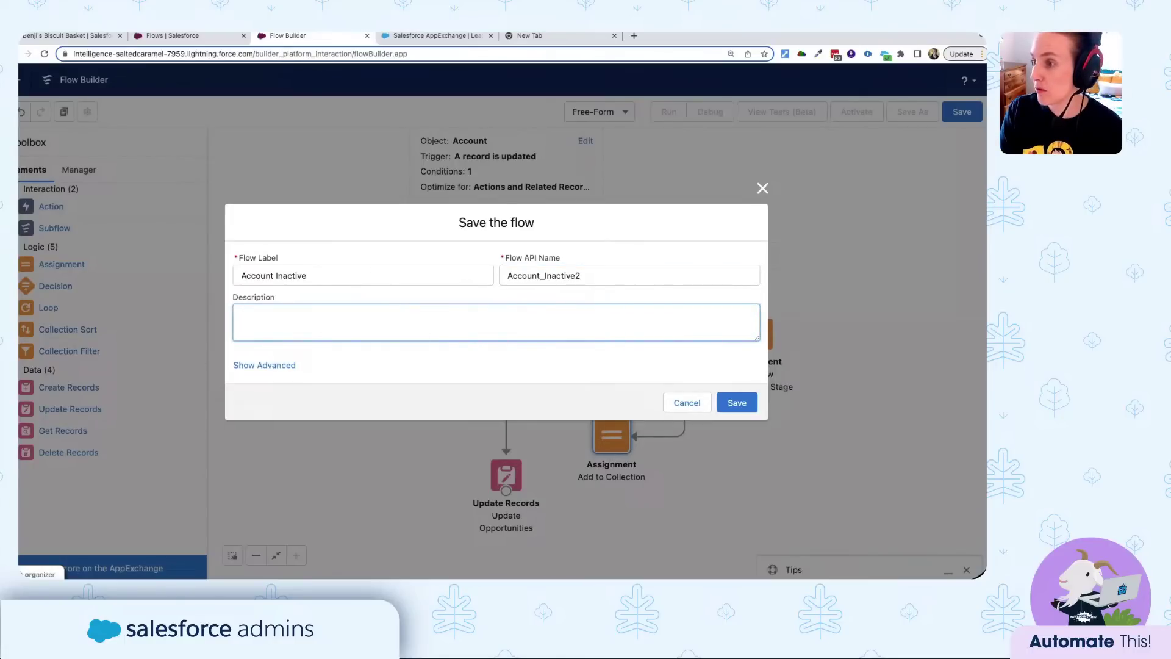
pyautogui.press('super+Tab')
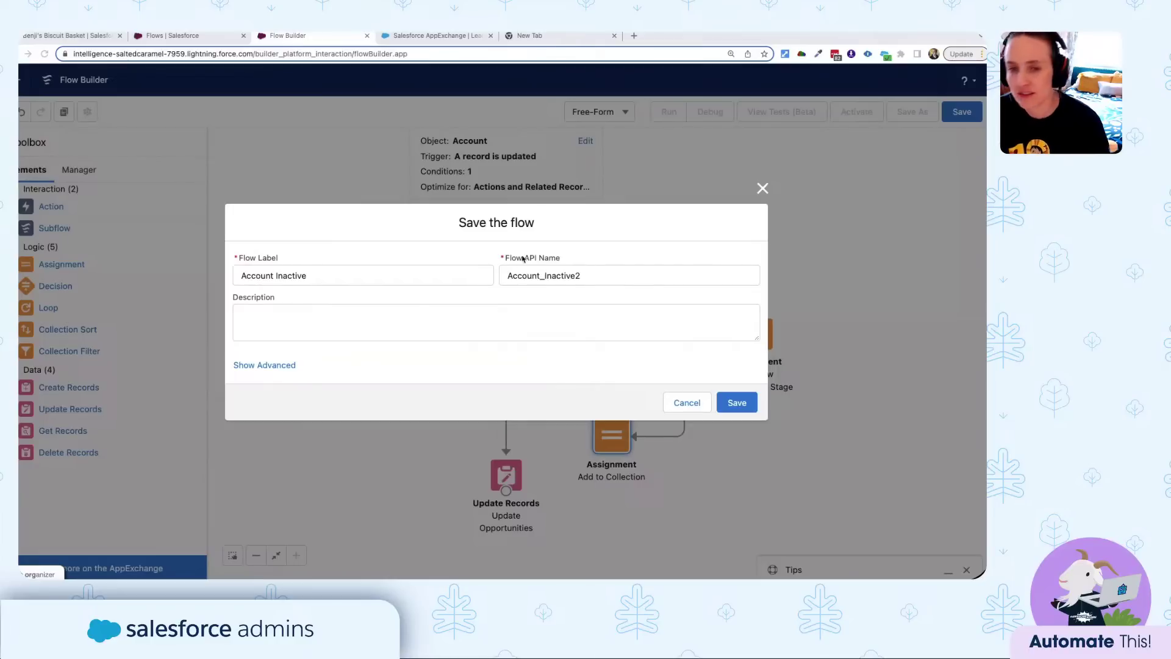
pyautogui.click(482, 328)
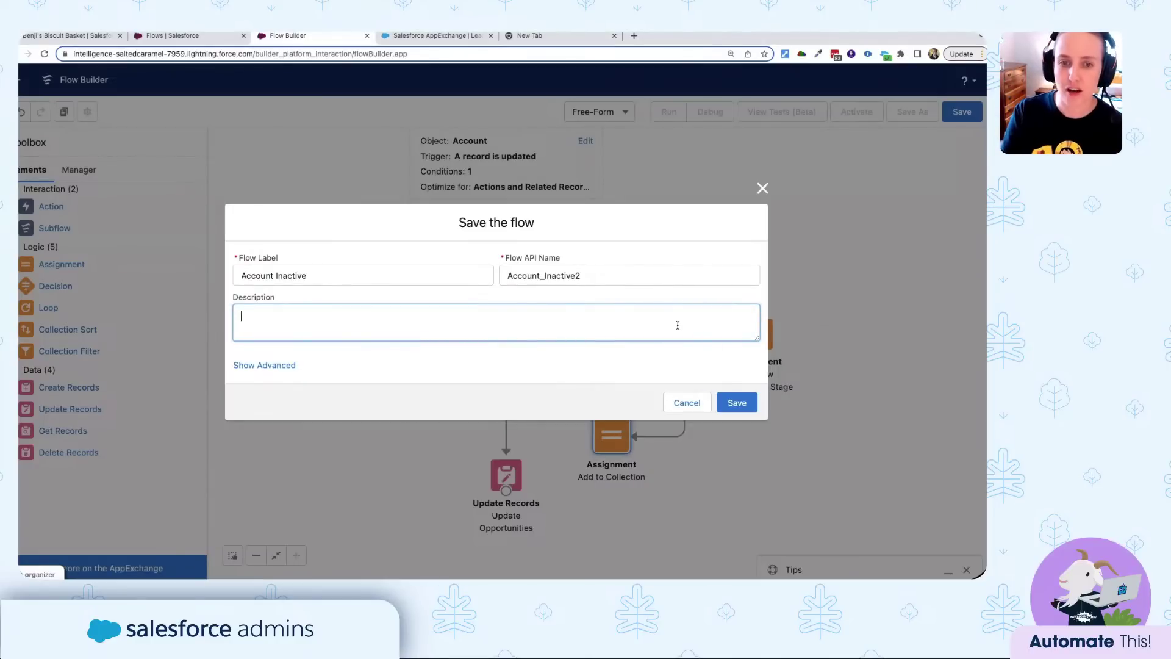
pyautogui.write('W')
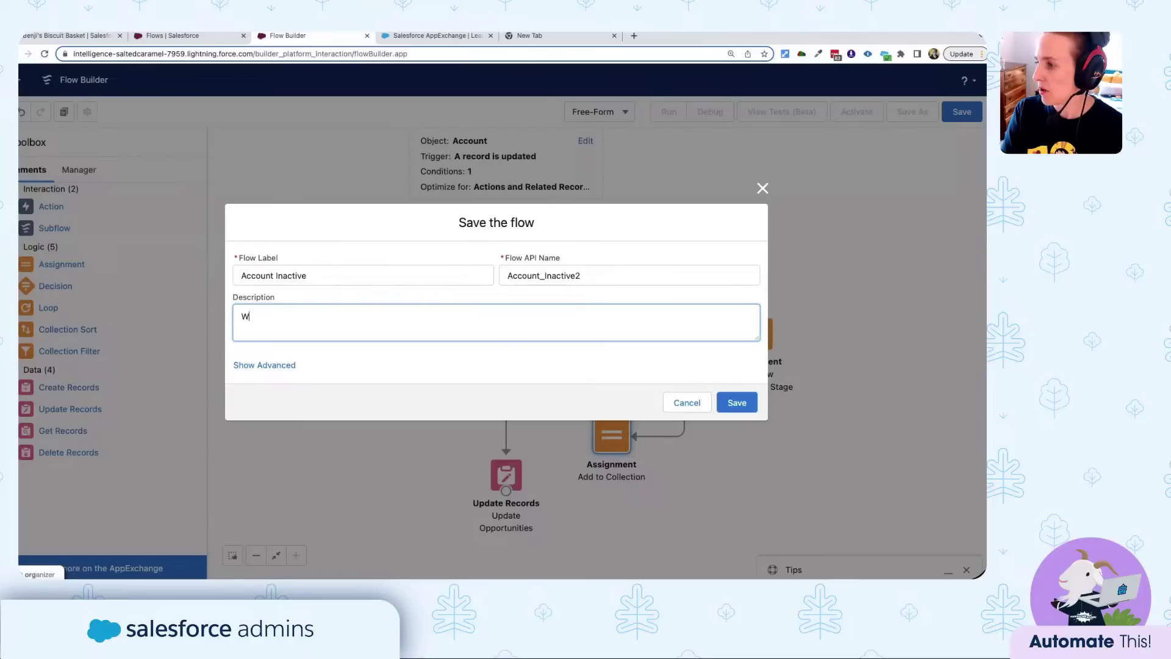
pyautogui.press('BackSpace')
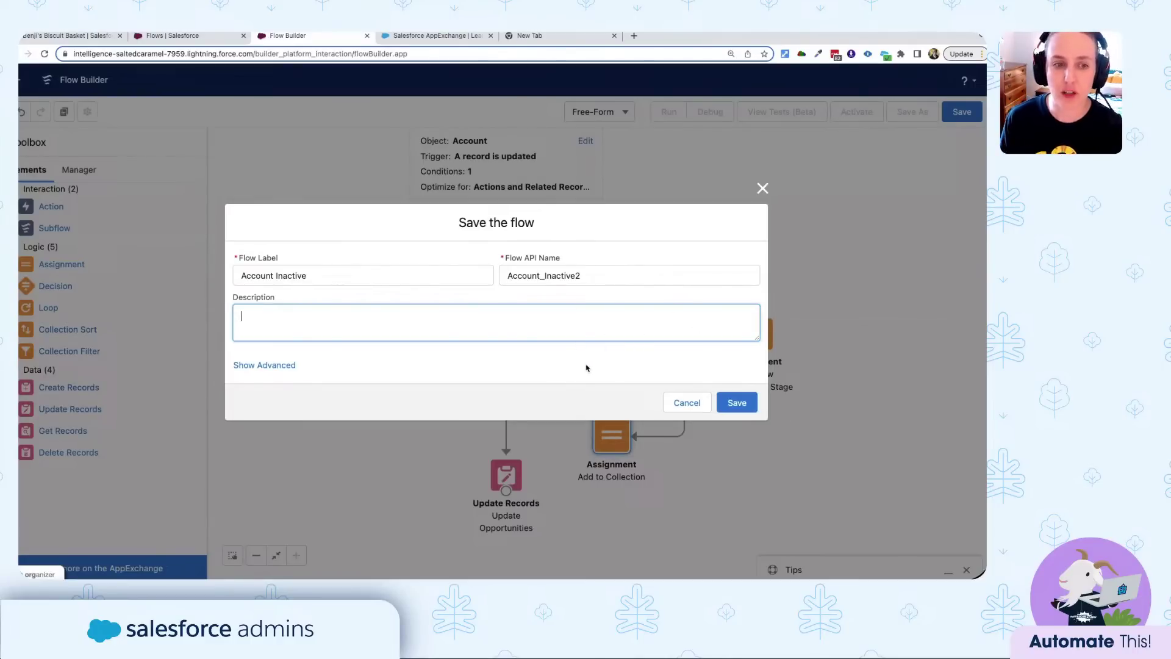
# Save the flow without a description and activate it.
pyautogui.click(737, 403)
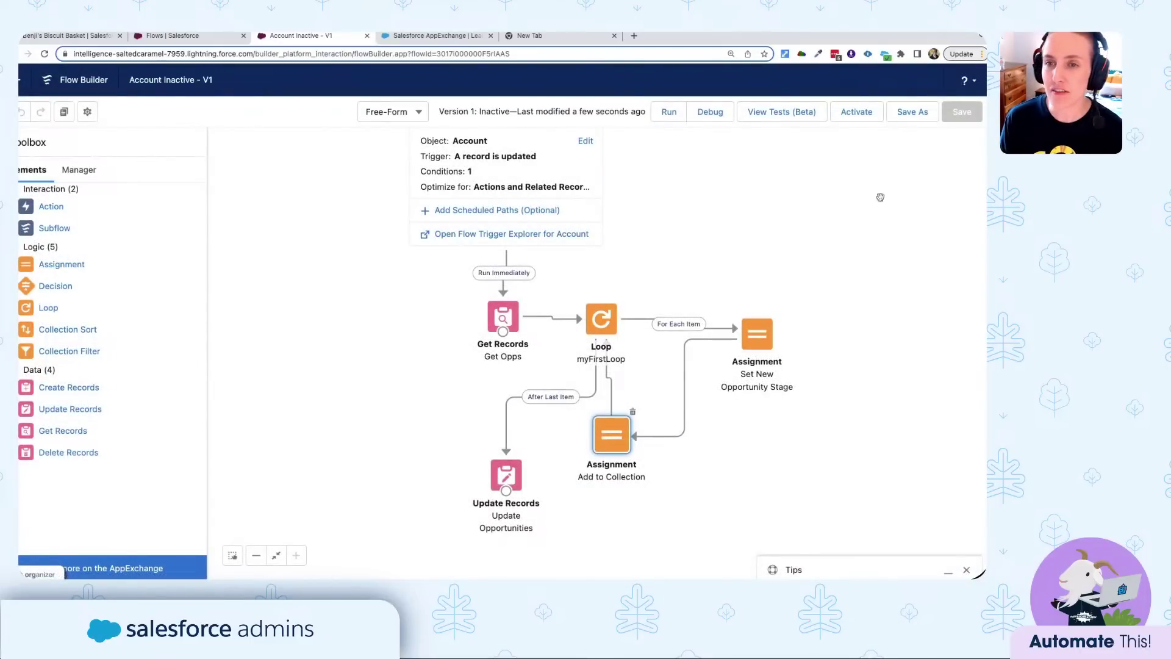
pyautogui.click(861, 114)
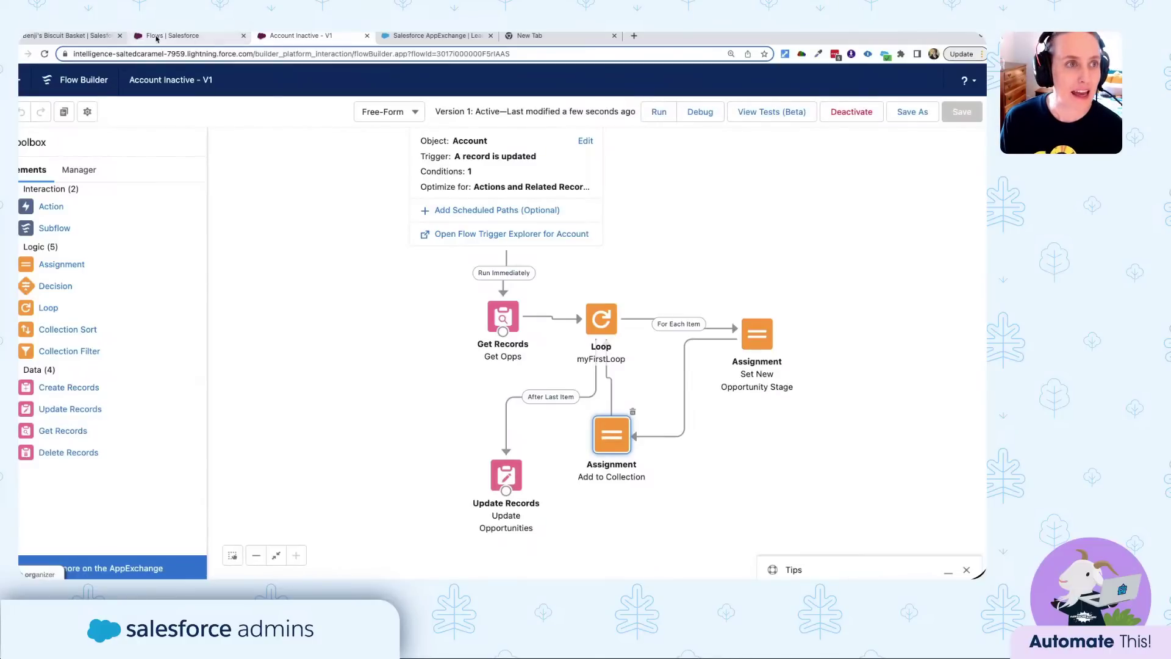
# Test the flow by setting the Status of the Benji's Biscuit Basket account to Inactive, saving it, and dismissing the location request.
pyautogui.click(67, 36)
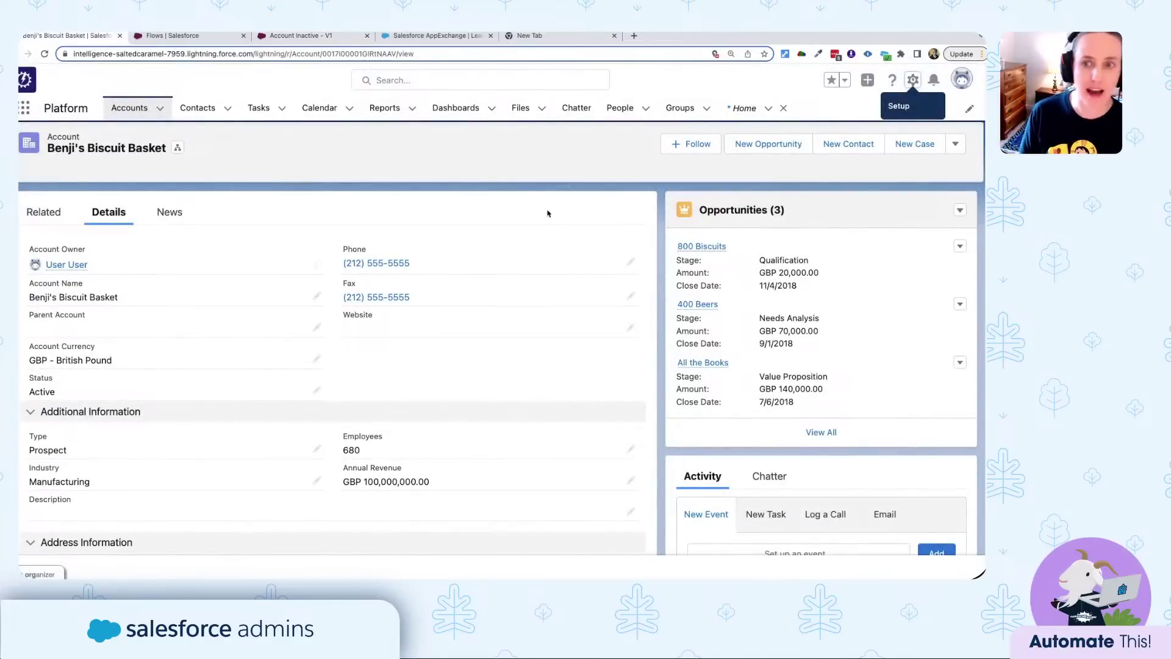
pyautogui.click(316, 389)
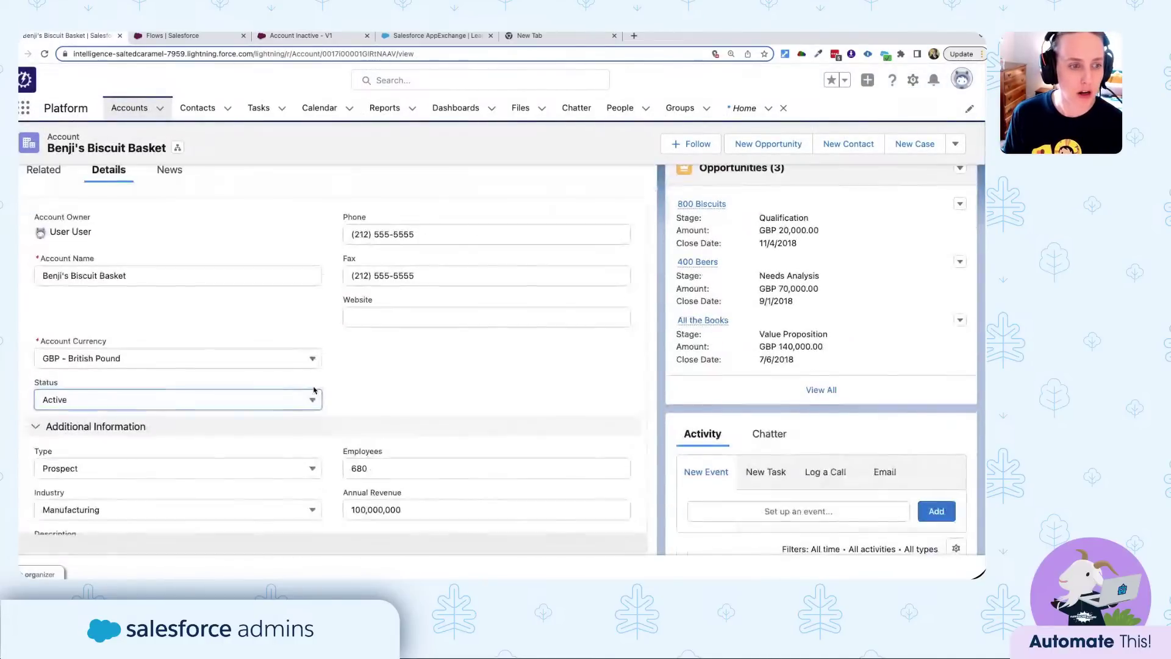
pyautogui.click(240, 398)
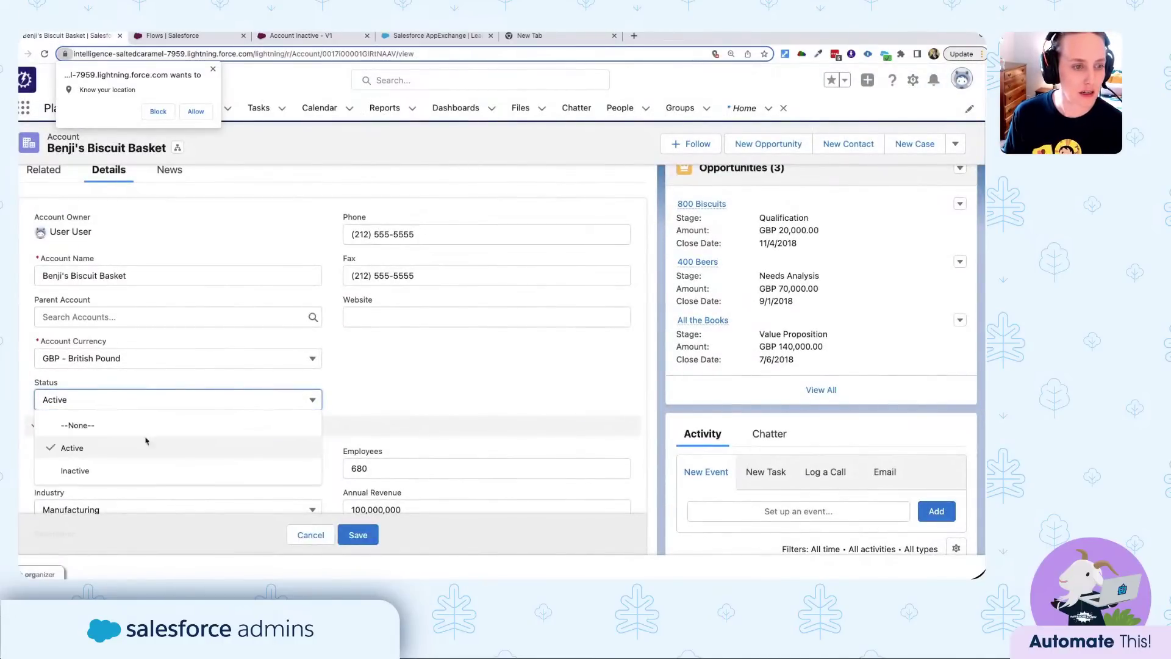
pyautogui.click(108, 468)
pyautogui.click(351, 535)
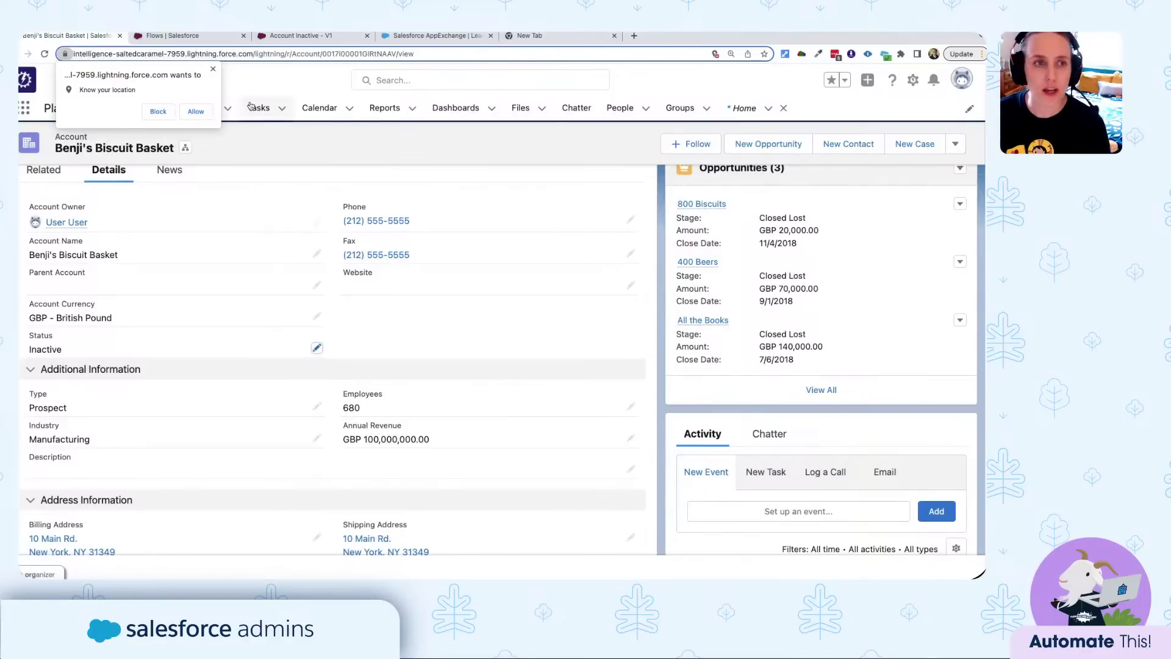
pyautogui.click(212, 68)
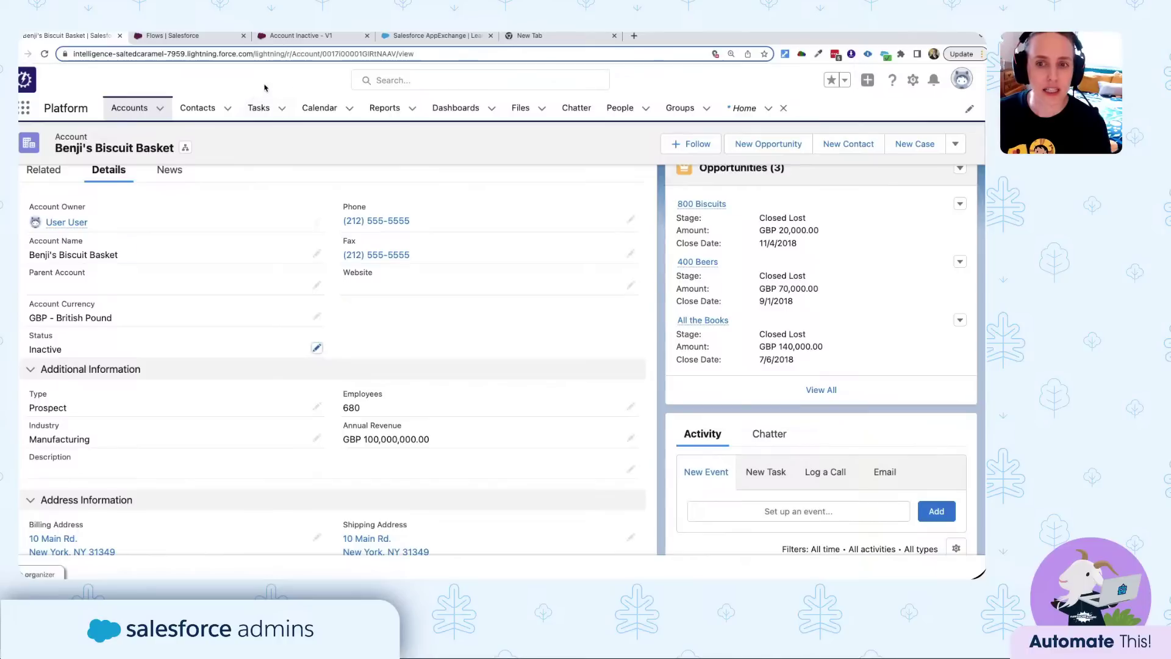
# Return to the Account Inactive flow and slightly reposition the myFirstLoop, Set New Opportunity Stage and Add to Collection elements.
pyautogui.click(170, 37)
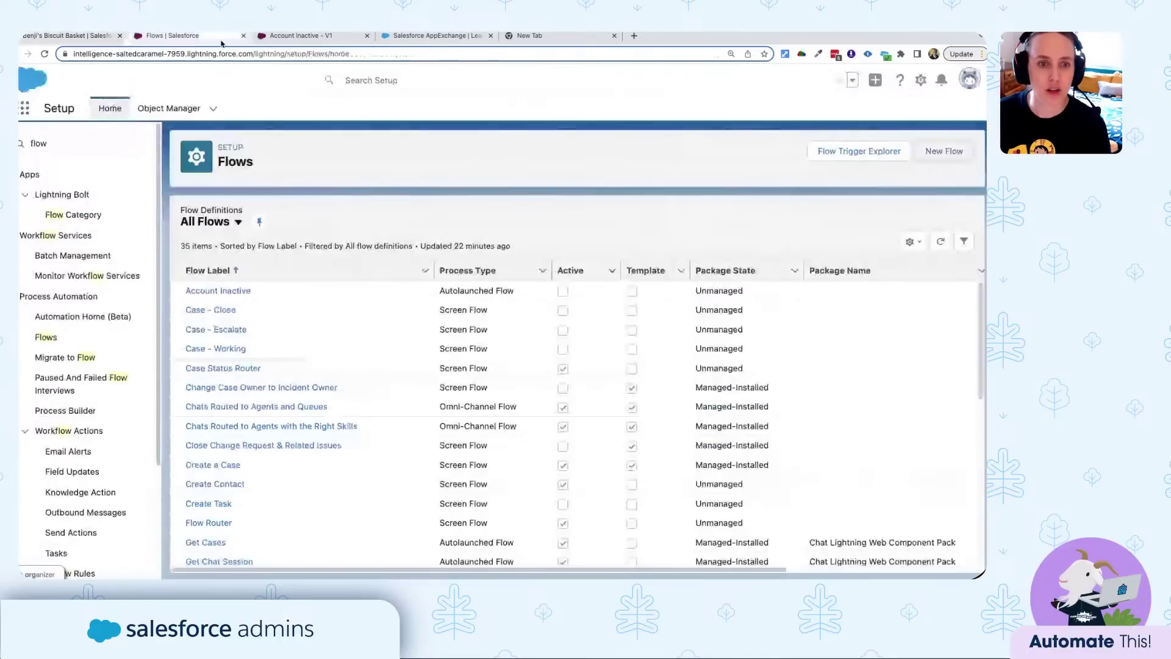
pyautogui.click(300, 37)
pyautogui.moveTo(651, 269); pyautogui.dragTo(600, 278)
pyautogui.moveTo(564, 313); pyautogui.dragTo(567, 308)
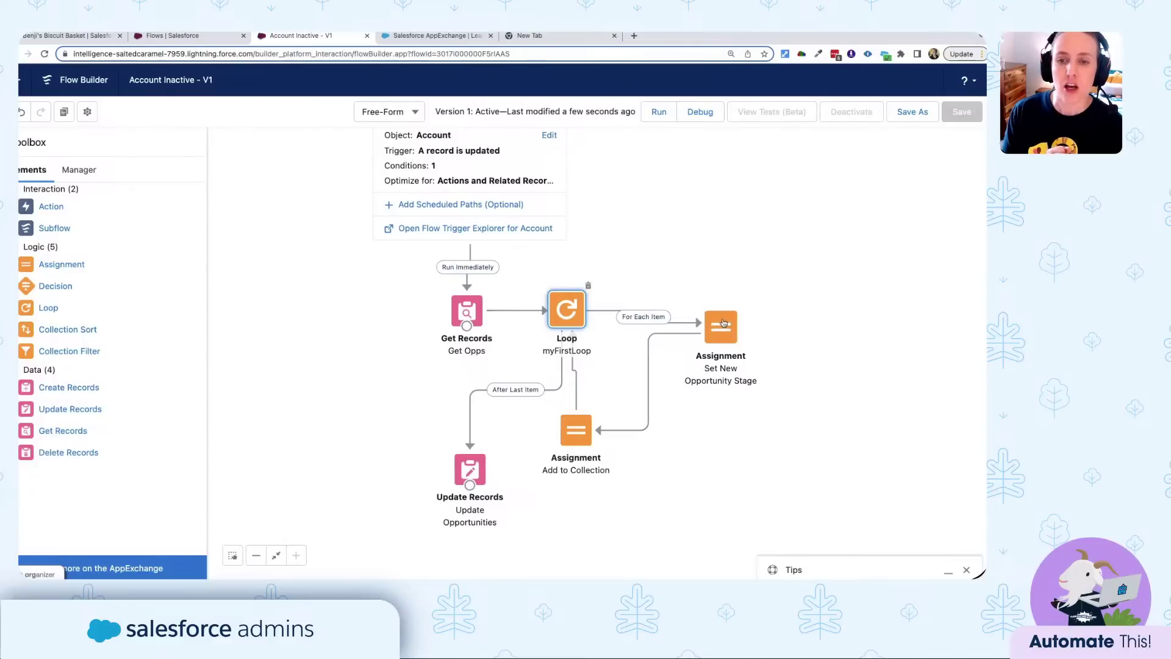
pyautogui.moveTo(723, 323); pyautogui.dragTo(727, 318)
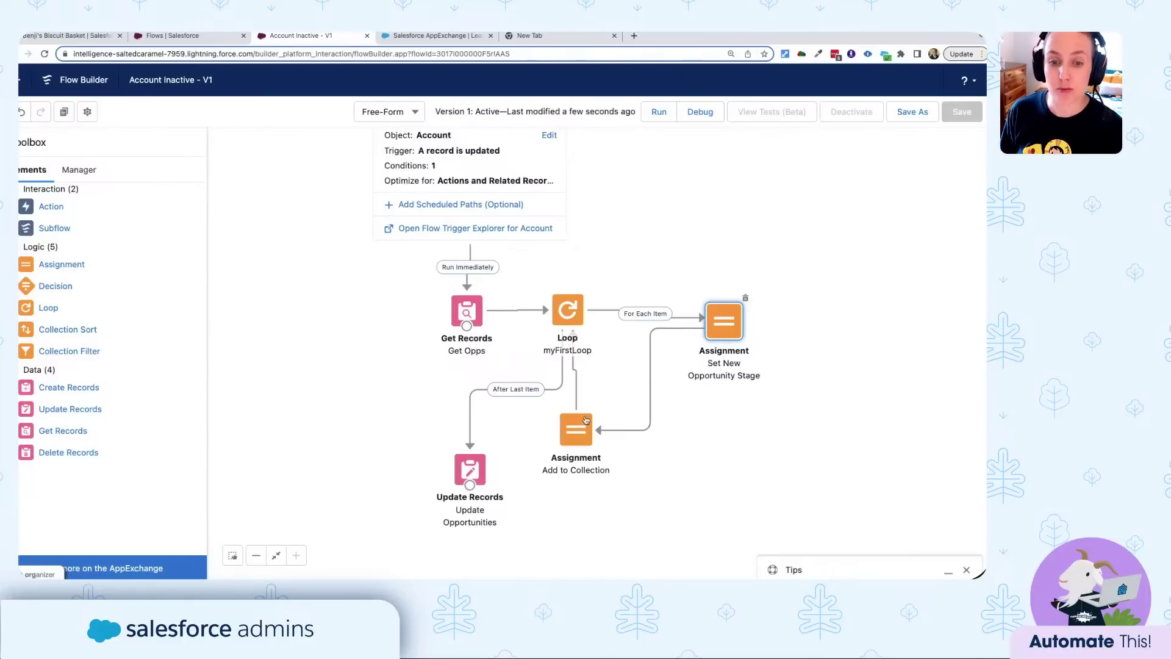
pyautogui.moveTo(584, 424); pyautogui.dragTo(581, 424)
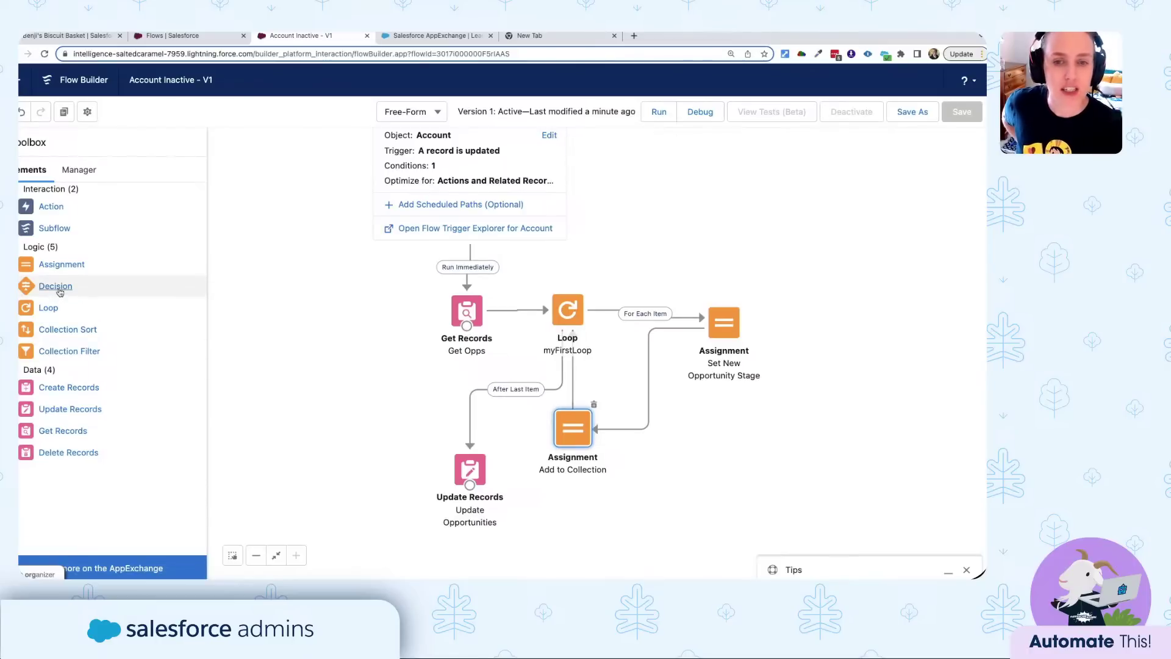
# Start a Decision element above the loop and cancel it, and shift Set New Opportunity Stage slightly farther from myFirstLoop.
pyautogui.moveTo(60, 291); pyautogui.dragTo(653, 235)
pyautogui.click(791, 506)
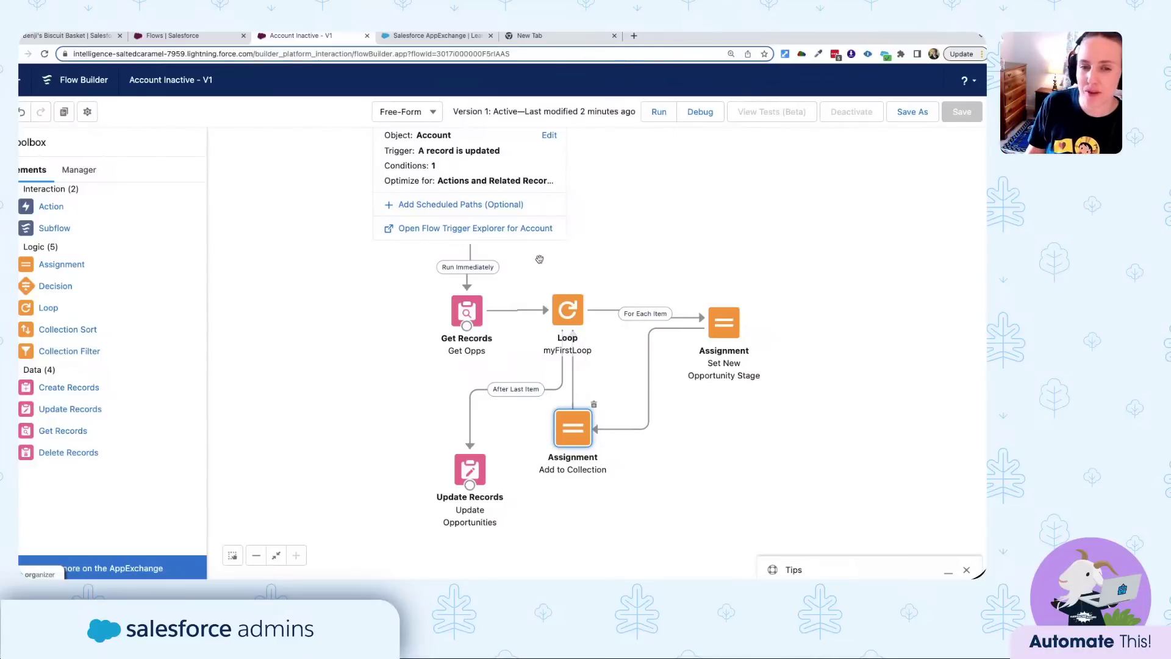
pyautogui.moveTo(729, 330); pyautogui.dragTo(740, 321)
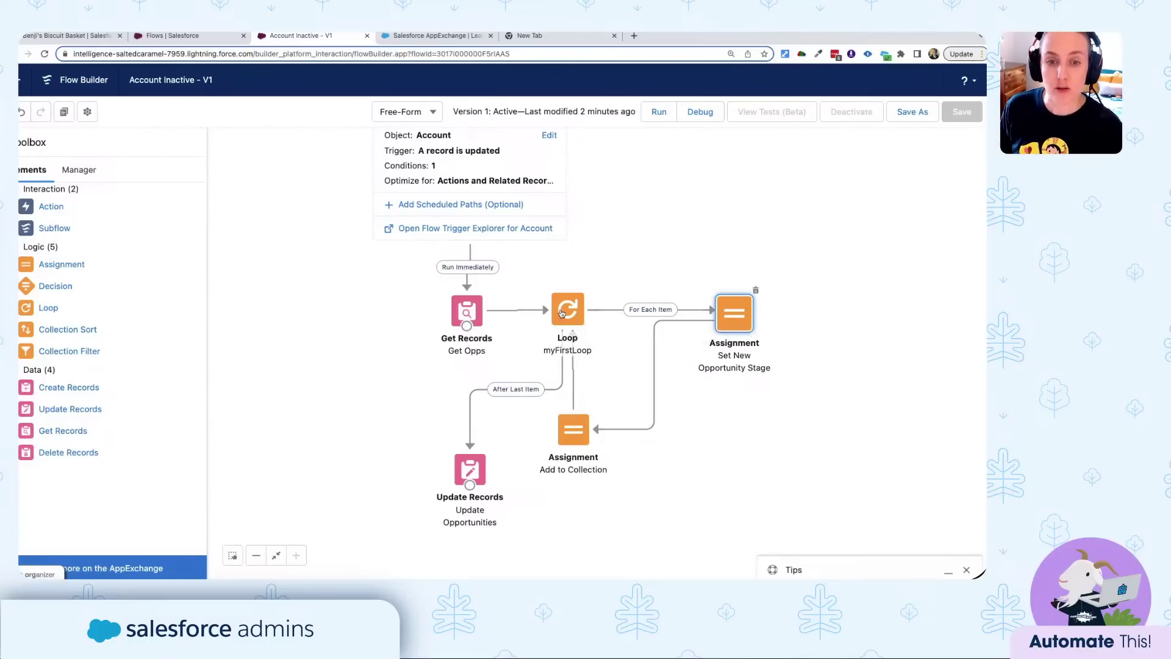
pyautogui.click(562, 312)
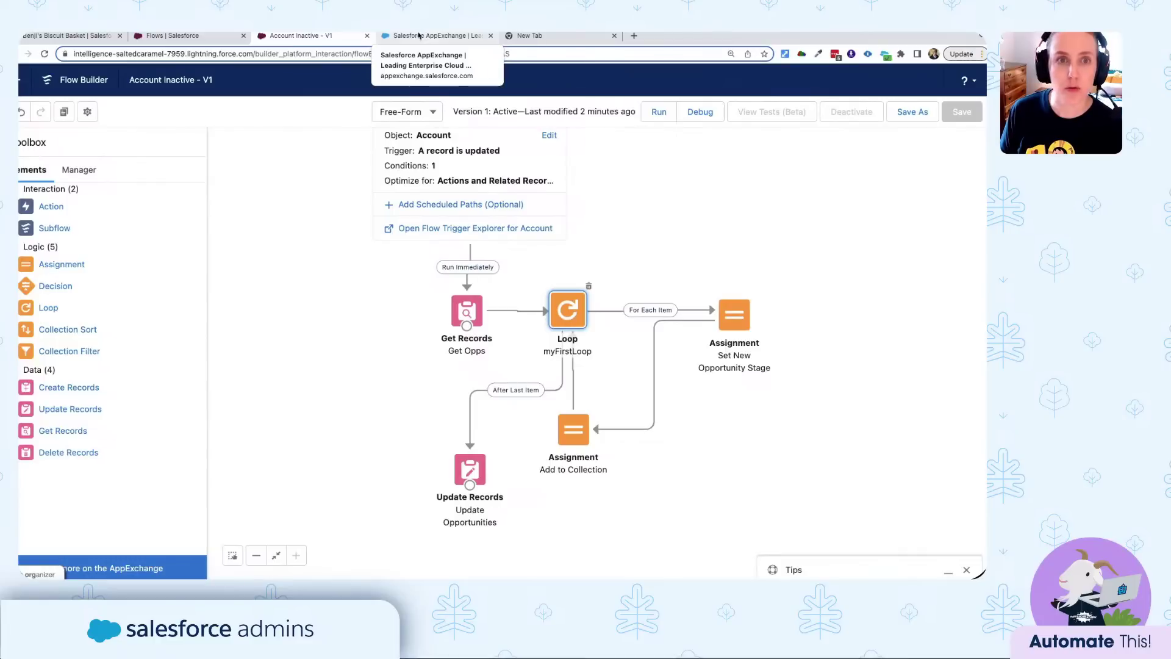
# Switch to AppExchange and review the description and overview of the Sample Flow Loop from Button listing.
pyautogui.click(419, 36)
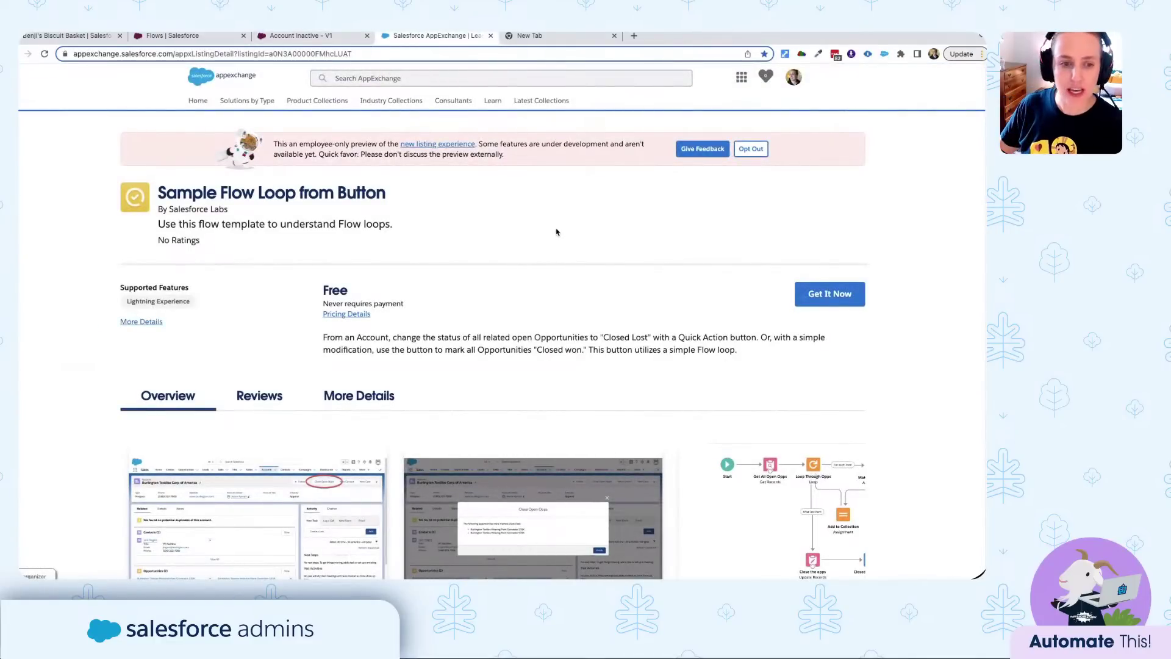
pyautogui.scroll(-3, 557, 267)
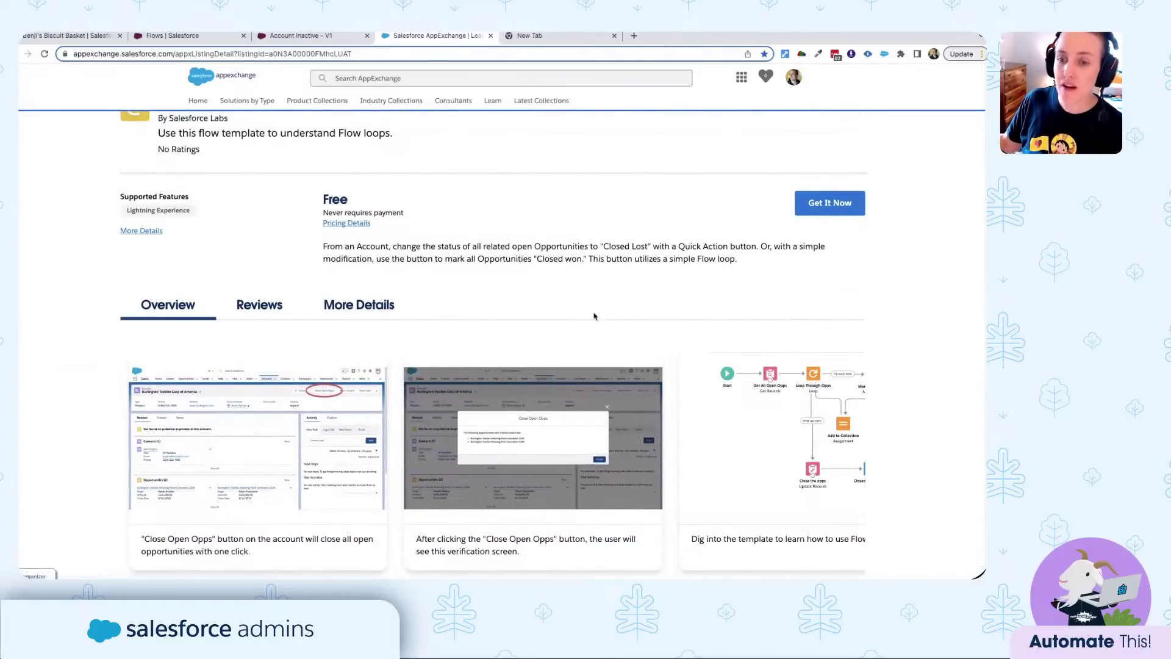
pyautogui.scroll(-2, 760, 407)
pyautogui.scroll(-2, 760, 406)
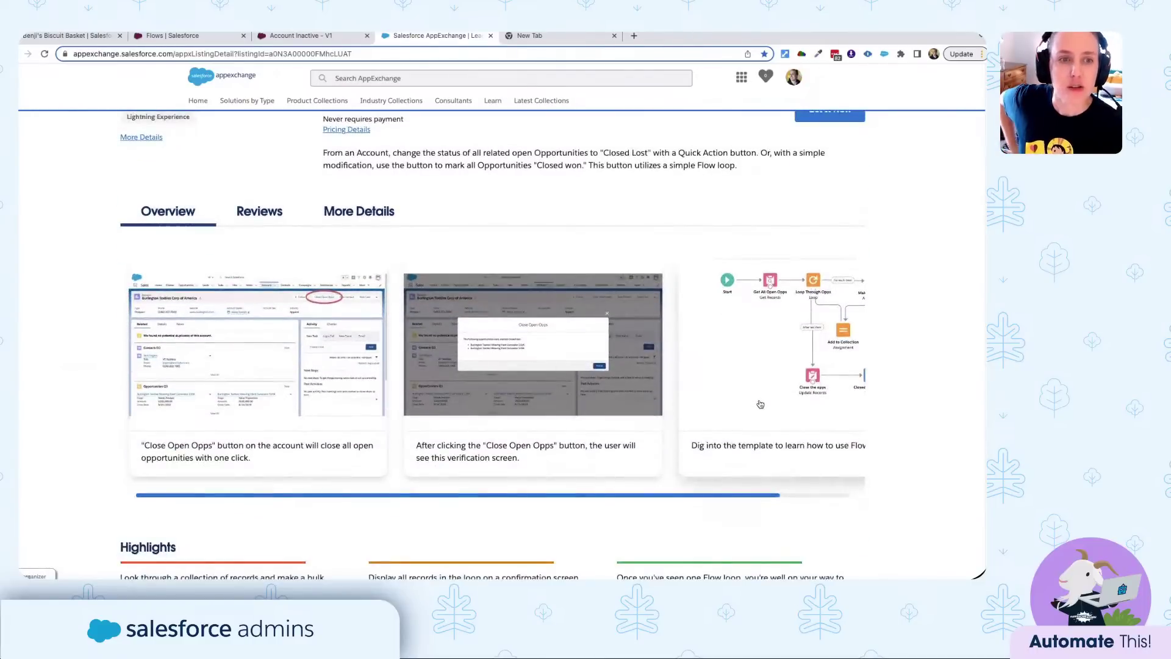
pyautogui.scroll(4, 758, 396)
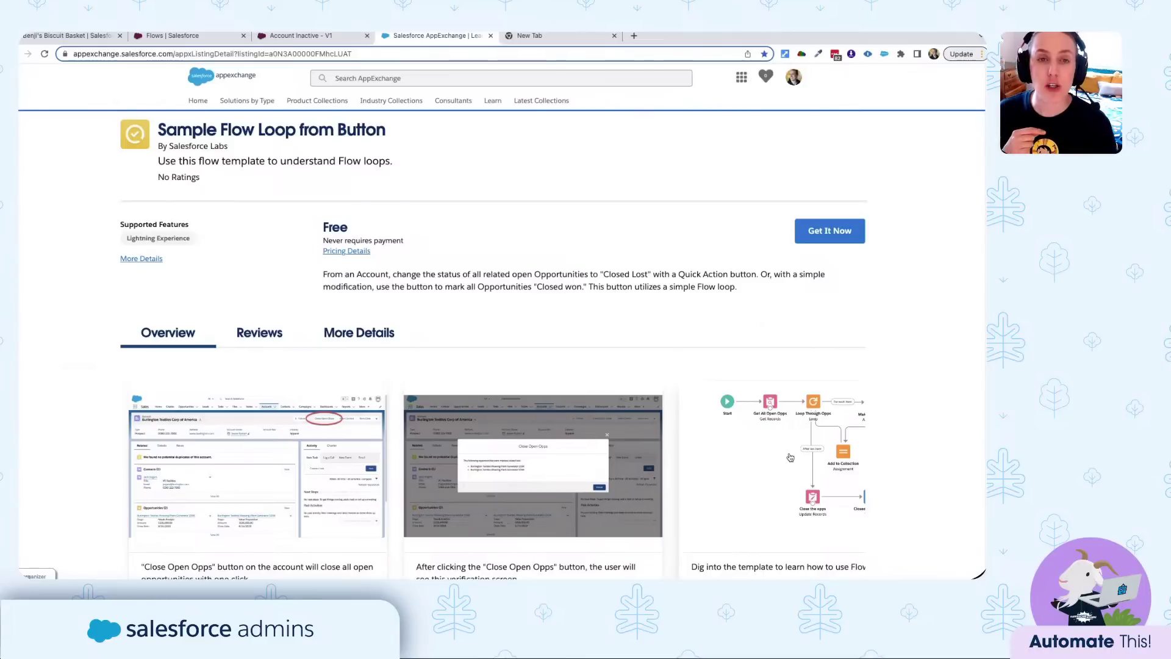
# View the listing's enlarged screenshots of the verification screen, the Close Open Opps button and the flow diagram, and close the viewer.
pyautogui.click(491, 440)
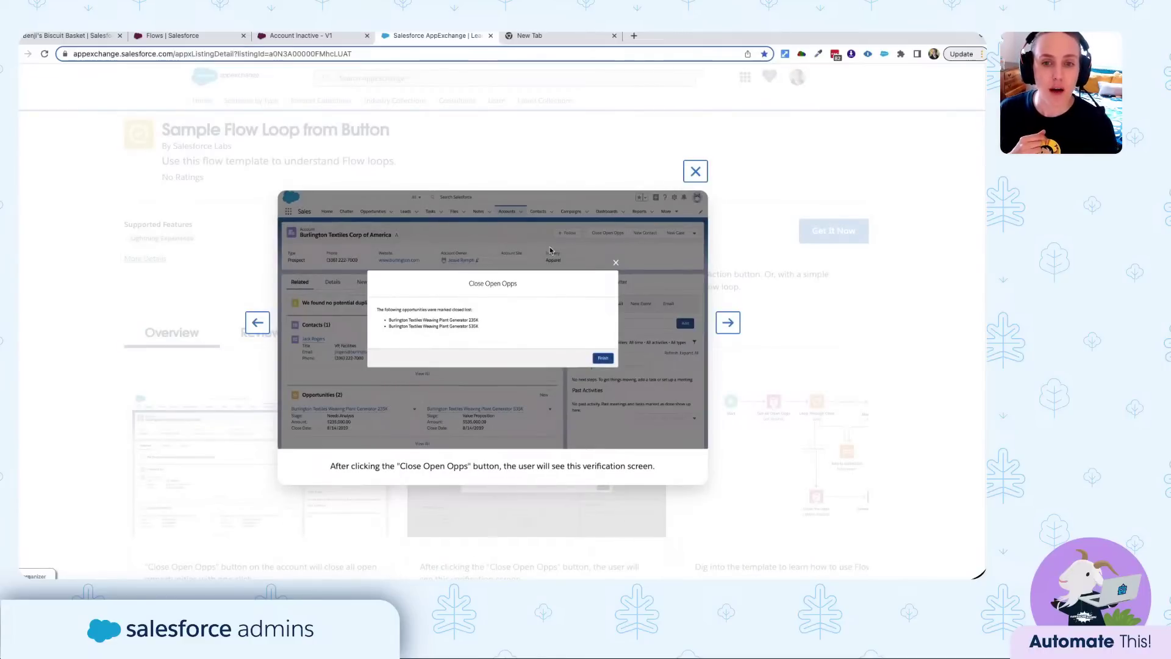
pyautogui.click(728, 323)
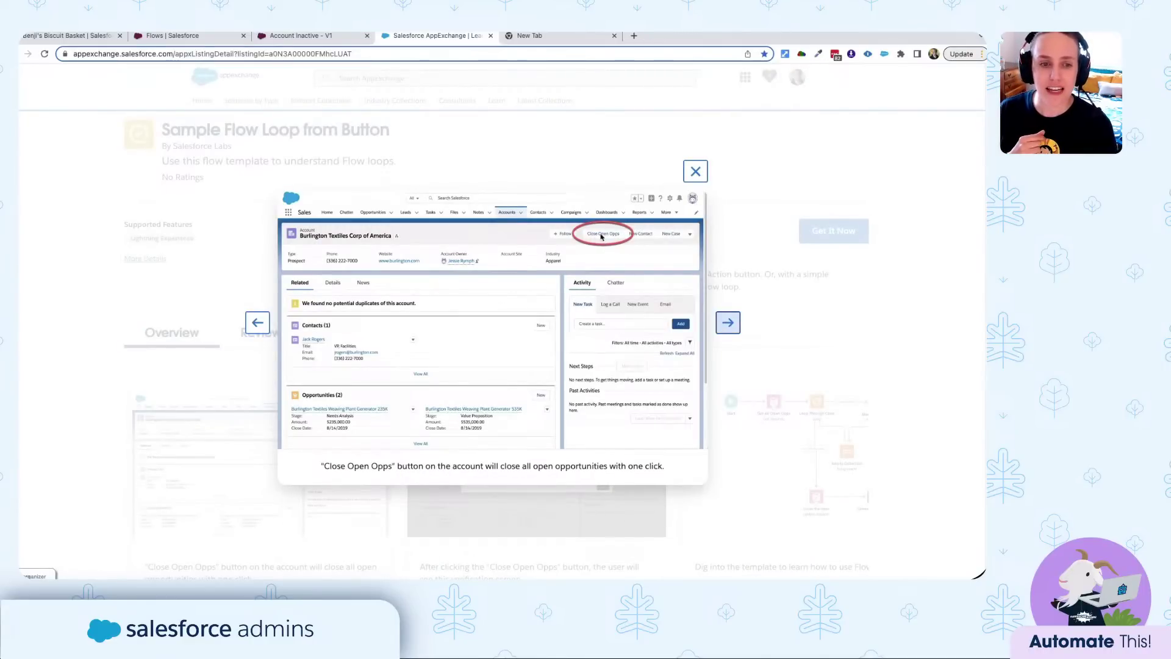
pyautogui.click(723, 326)
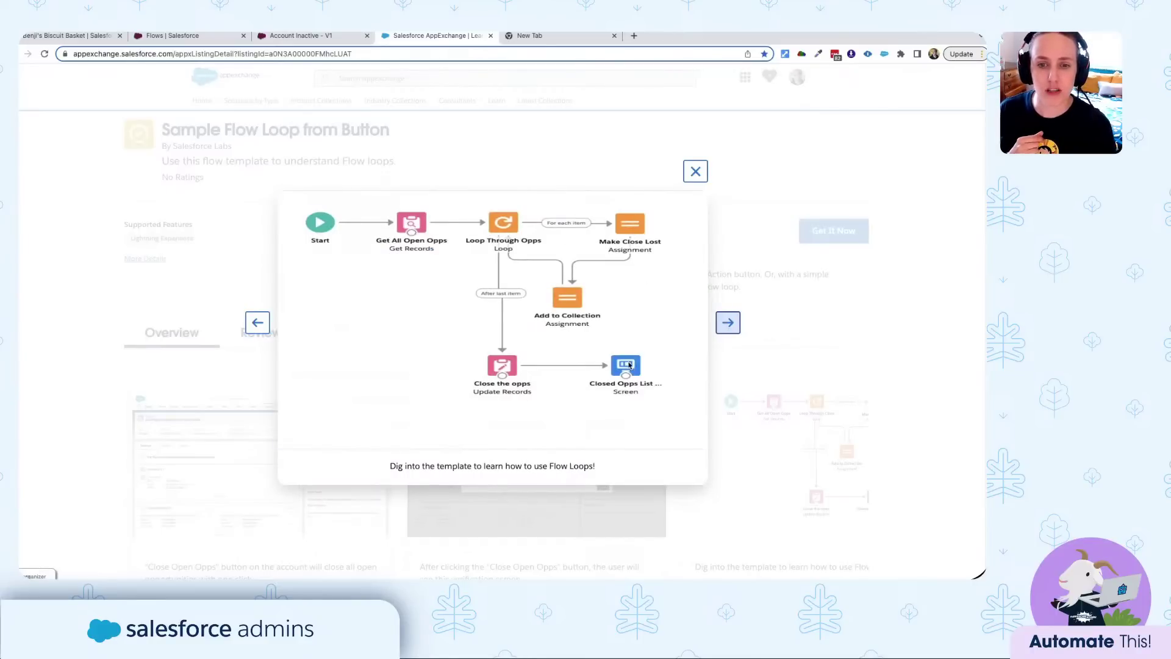
pyautogui.click(725, 330)
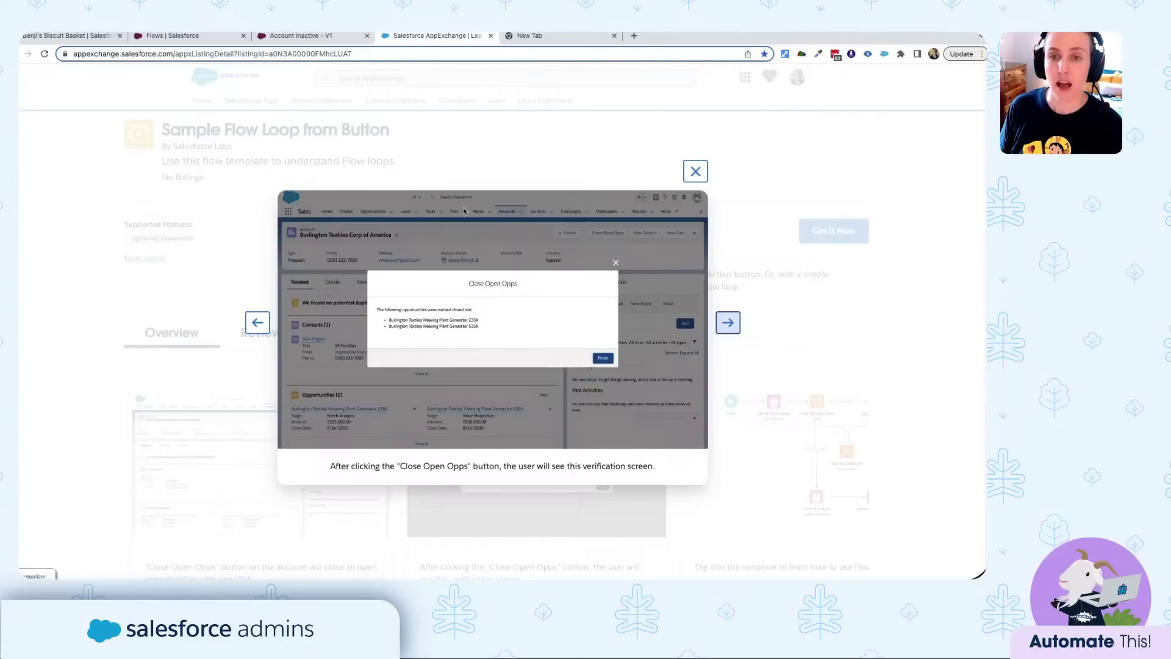
pyautogui.click(695, 172)
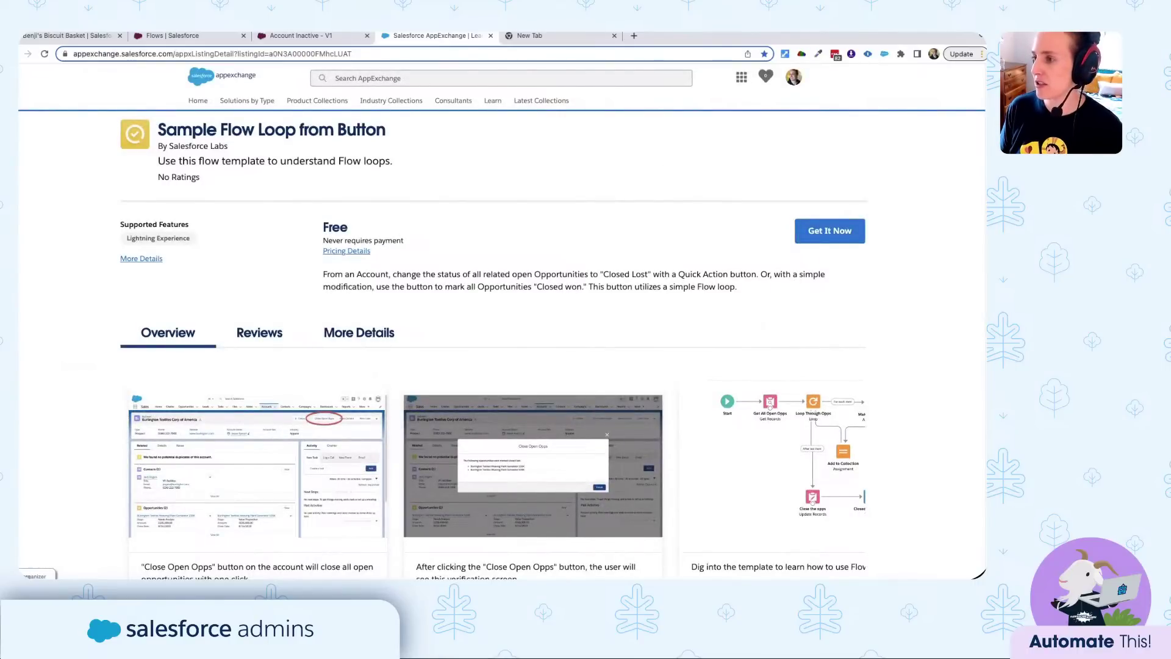
pyautogui.moveTo(985, 116); pyautogui.dragTo(408, 56)
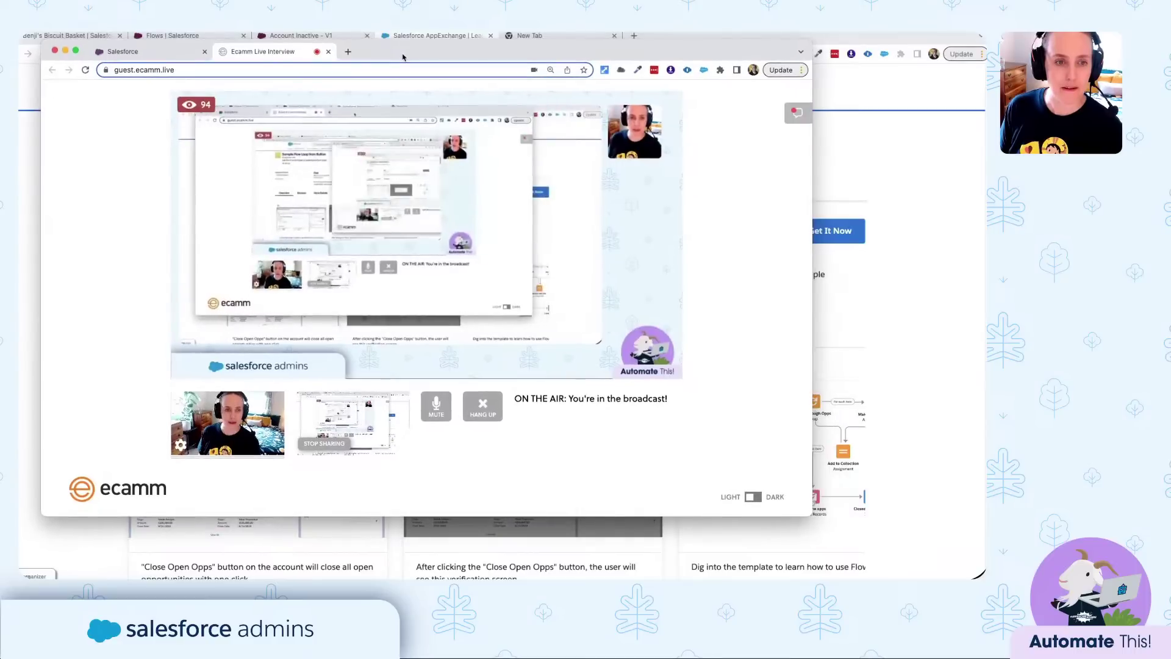